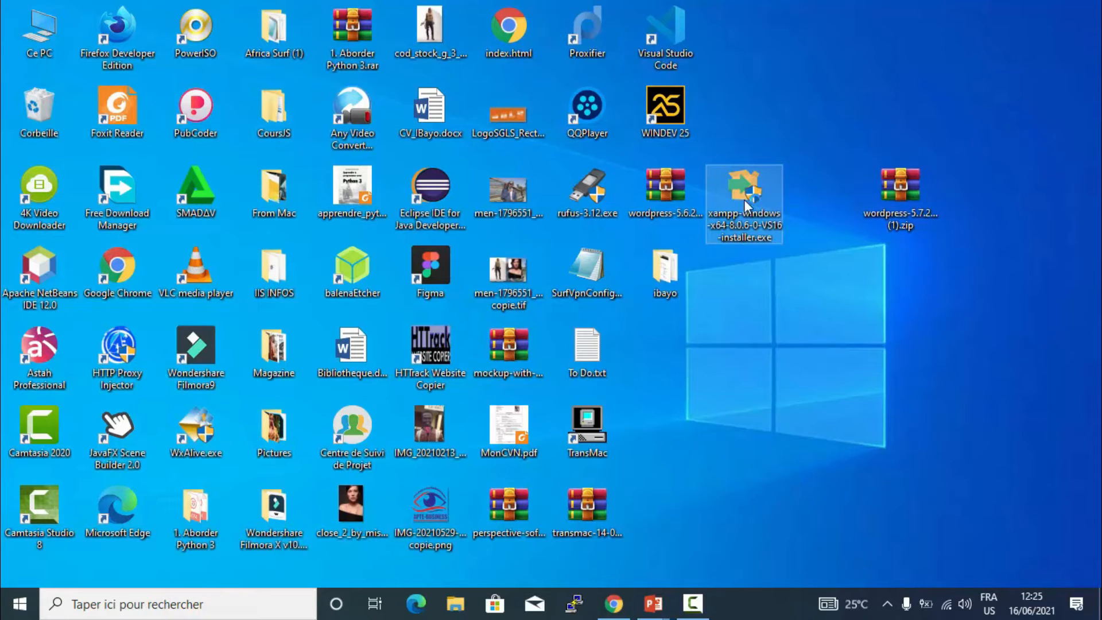
- Run the XAMPP installer as administrator and accept the default components
right_click(756, 233)
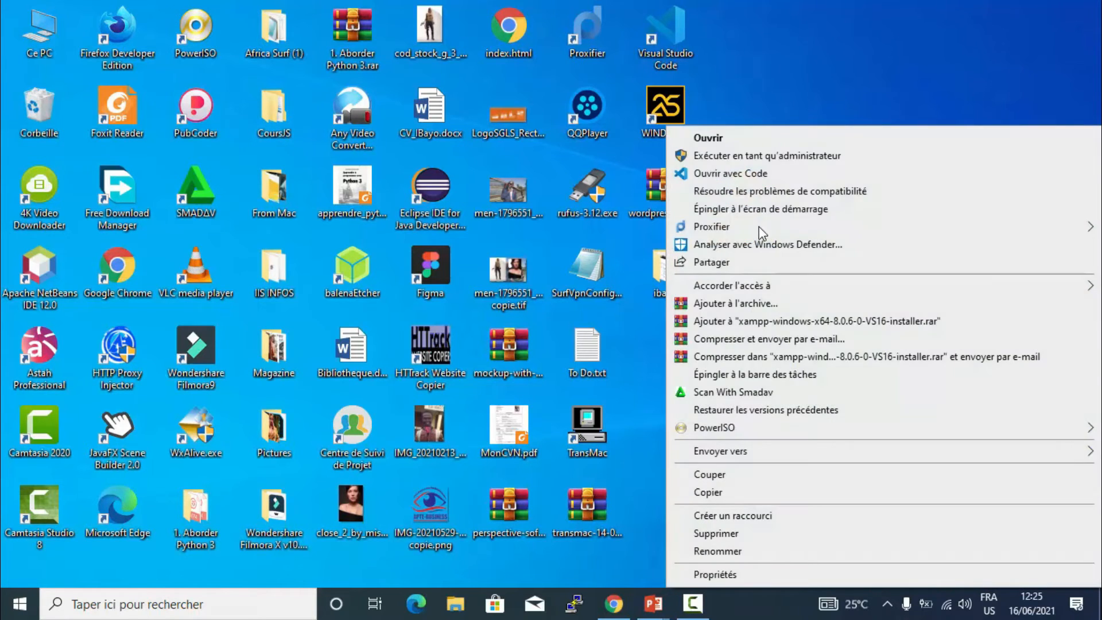
left_click(738, 163)
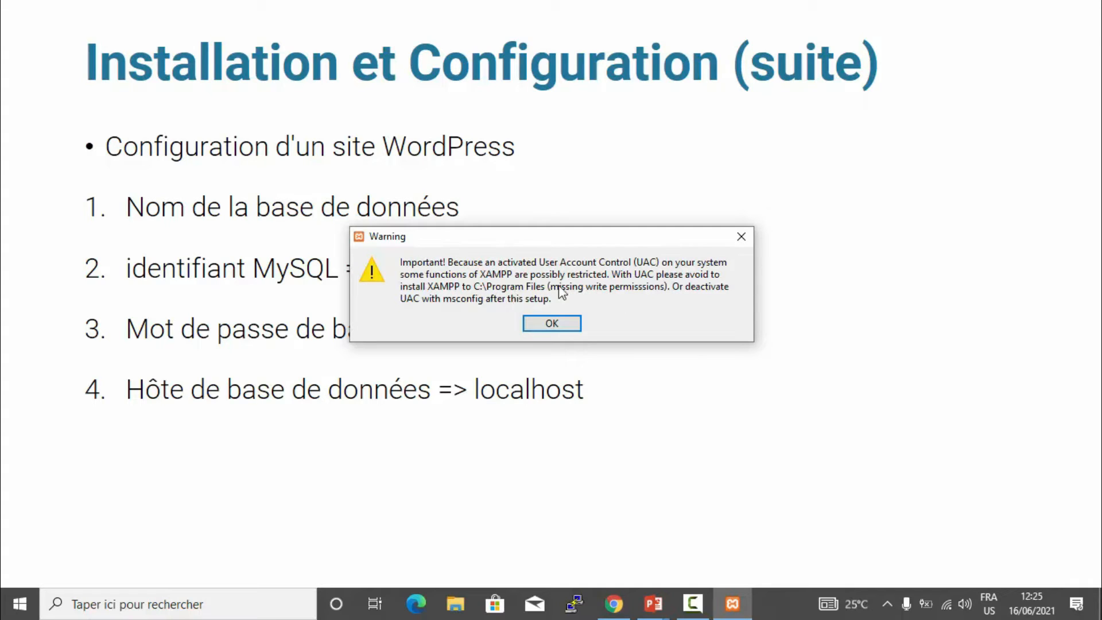
left_click(536, 324)
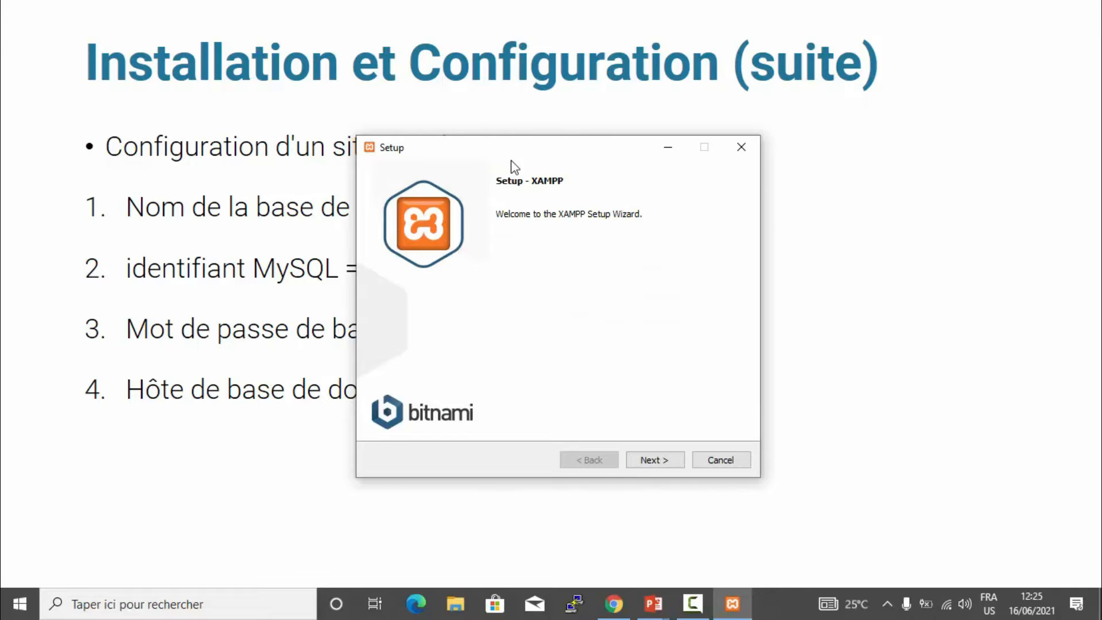
left_click_drag(518, 152, 500, 106)
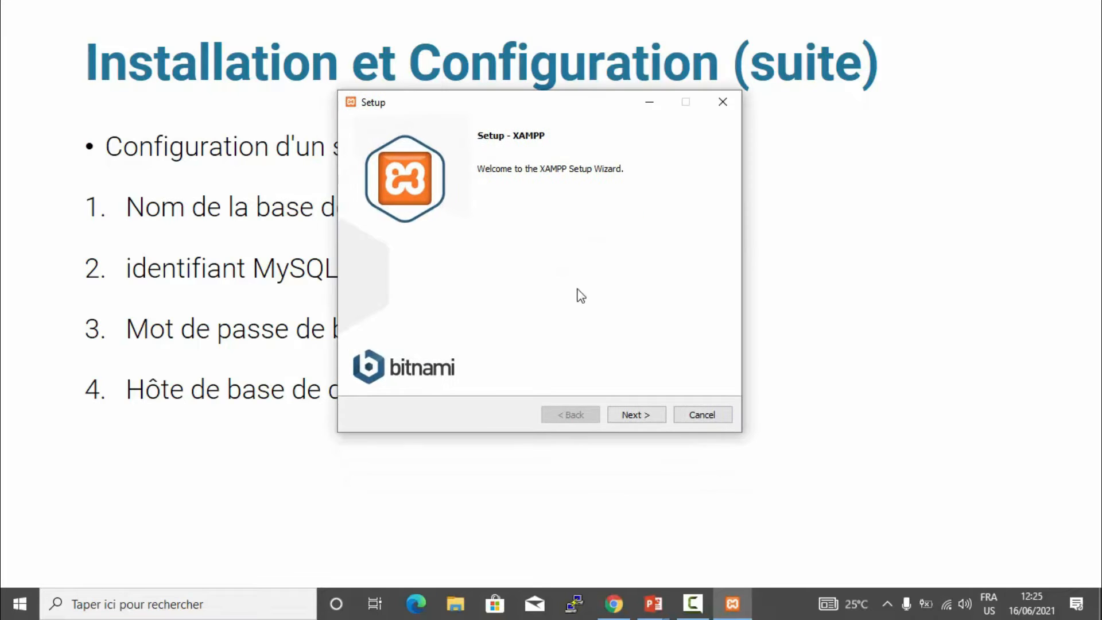
left_click(634, 416)
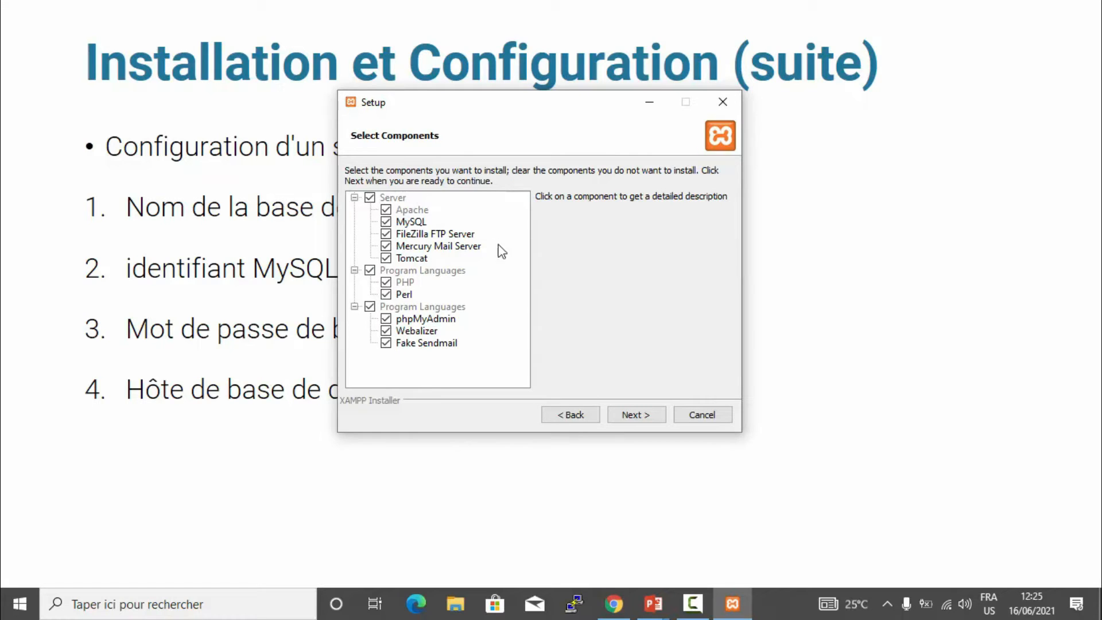
left_click(630, 413)
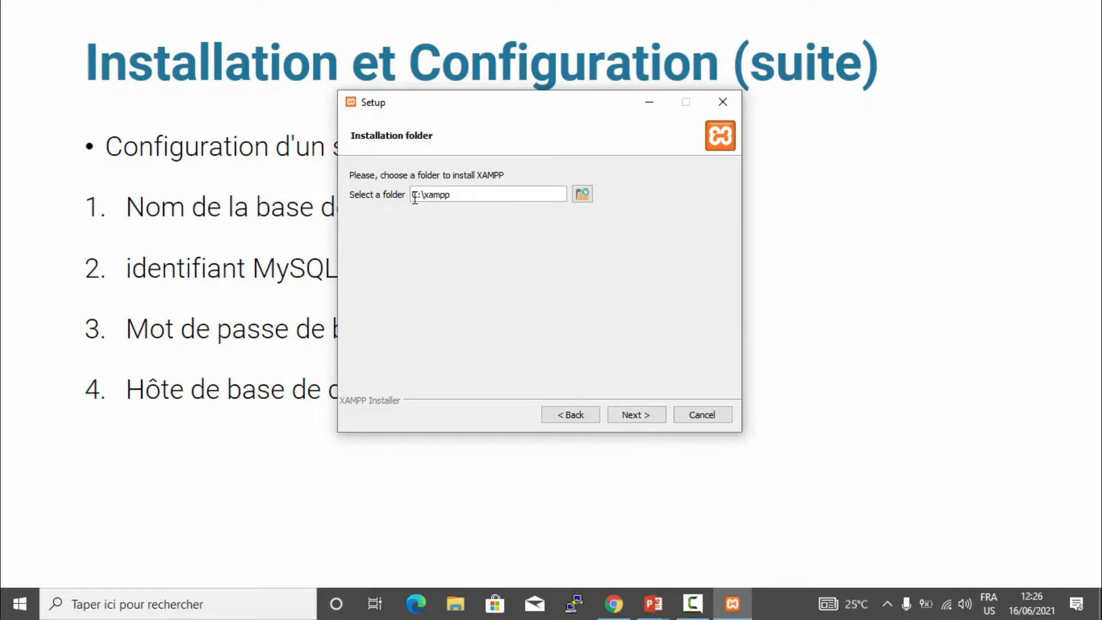
- Try C:\xampp as the install folder, then abort setup after the folder-not-empty warning
double_click(481, 195)
left_click(631, 414)
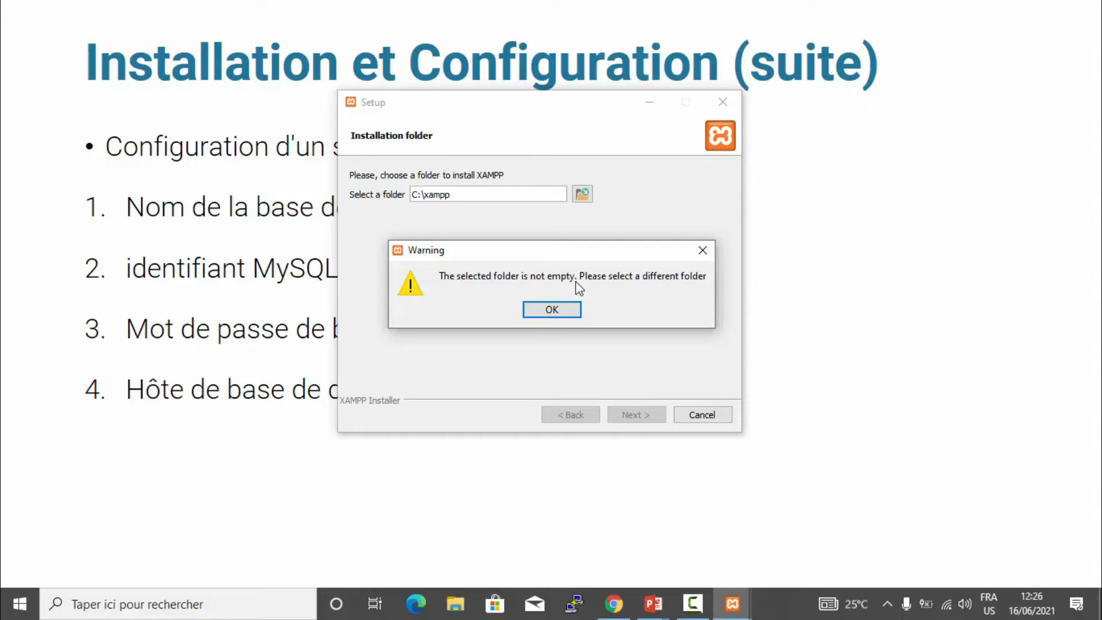
left_click(568, 311)
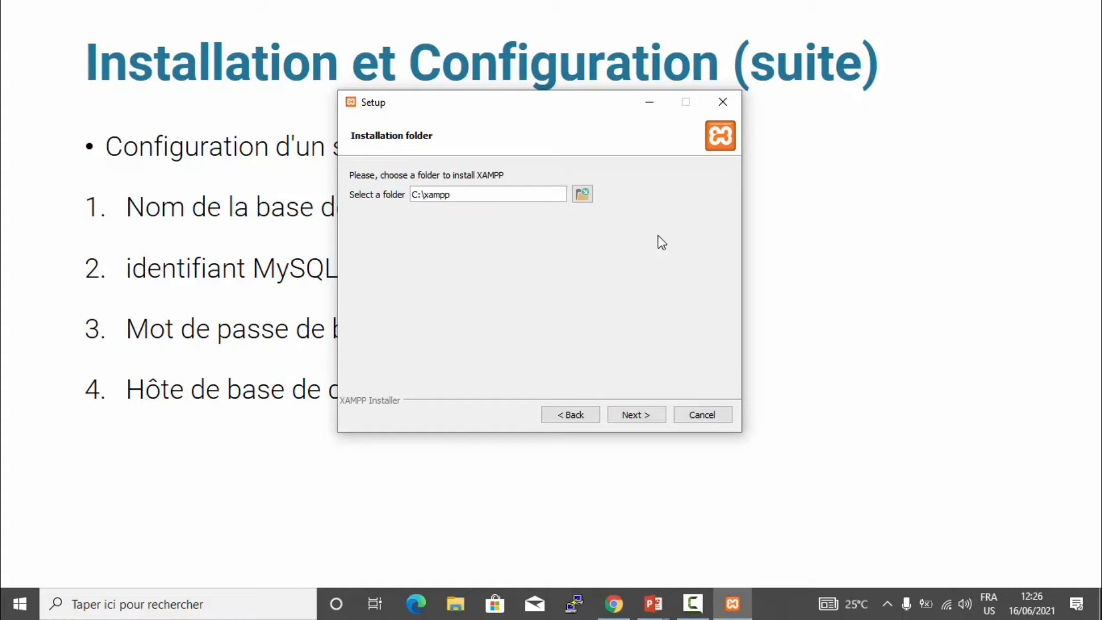
left_click(701, 415)
left_click(536, 305)
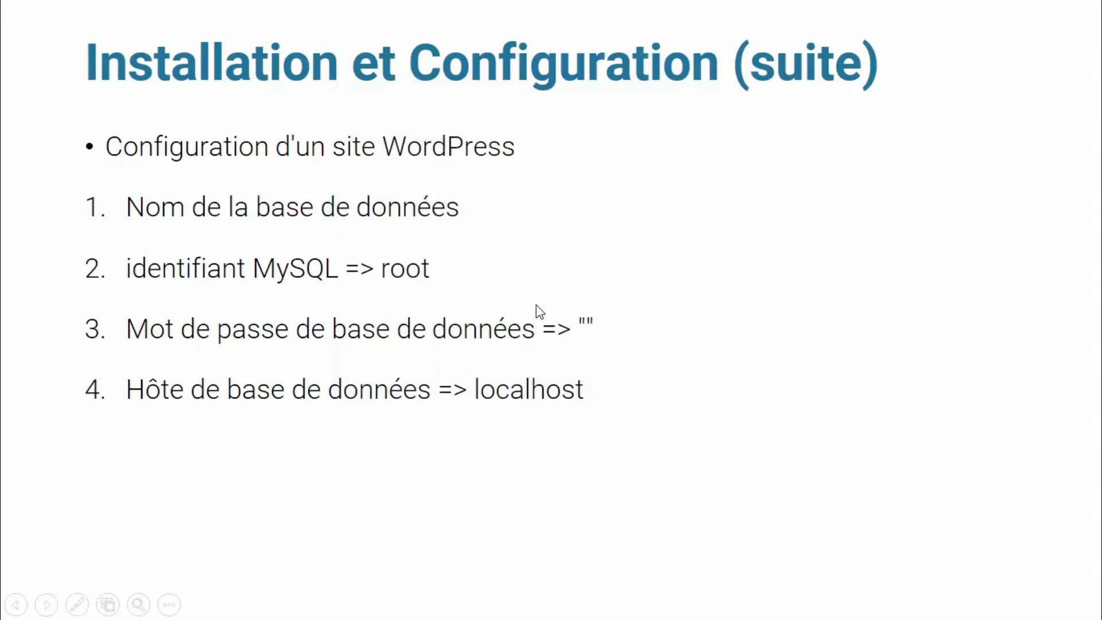
- Go to the desktop and select the wordpress-5.7.2-fr_FR (1).zip archive
key("super+d")
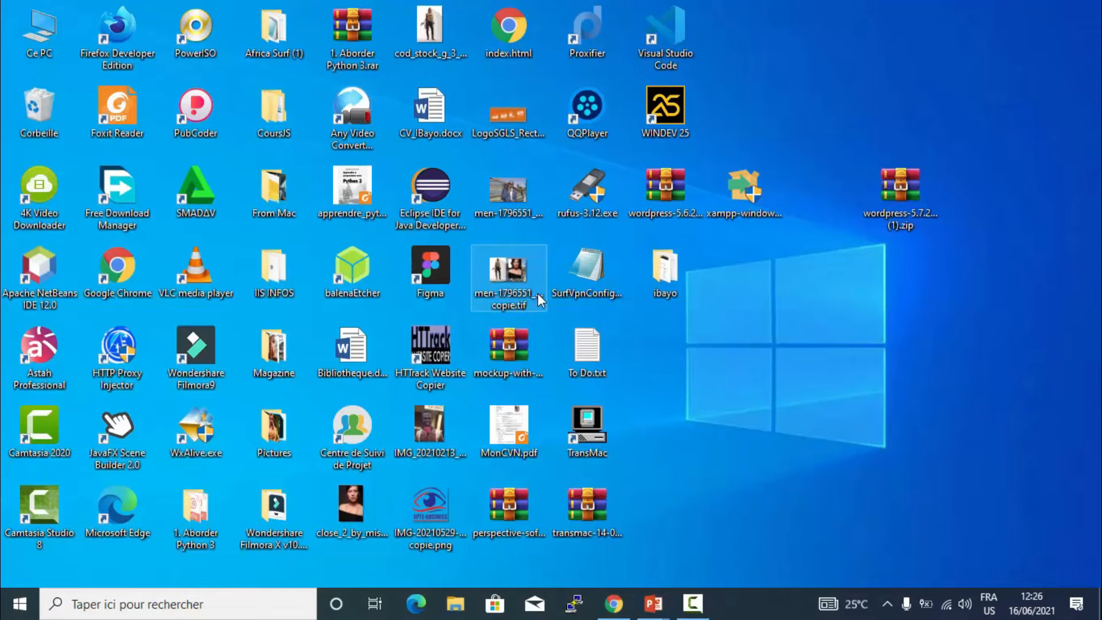
left_click(745, 202)
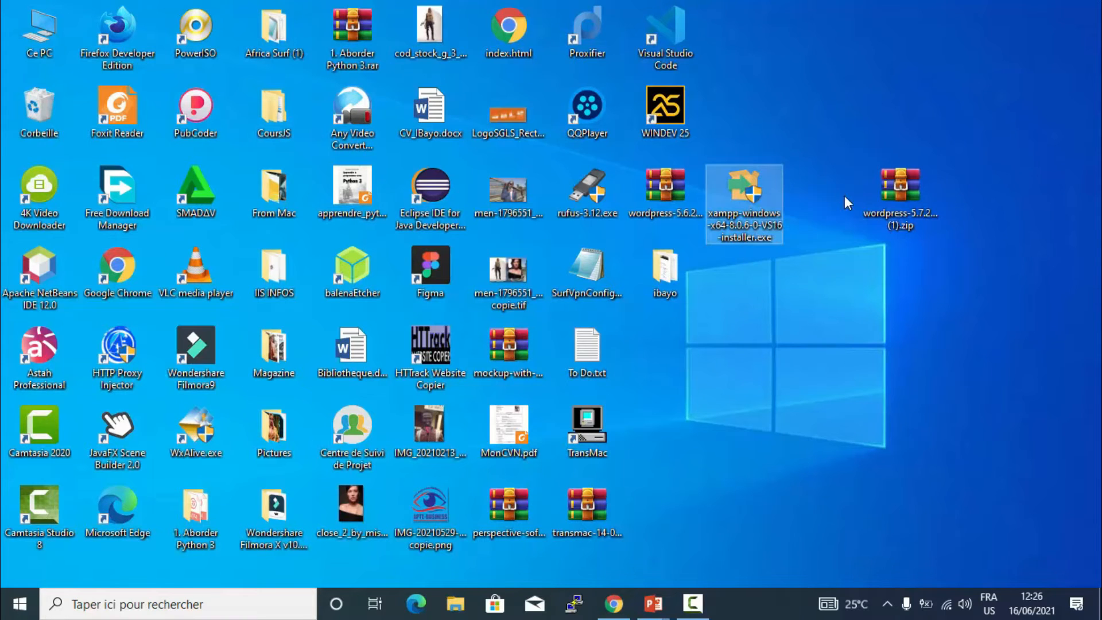
left_click(889, 184)
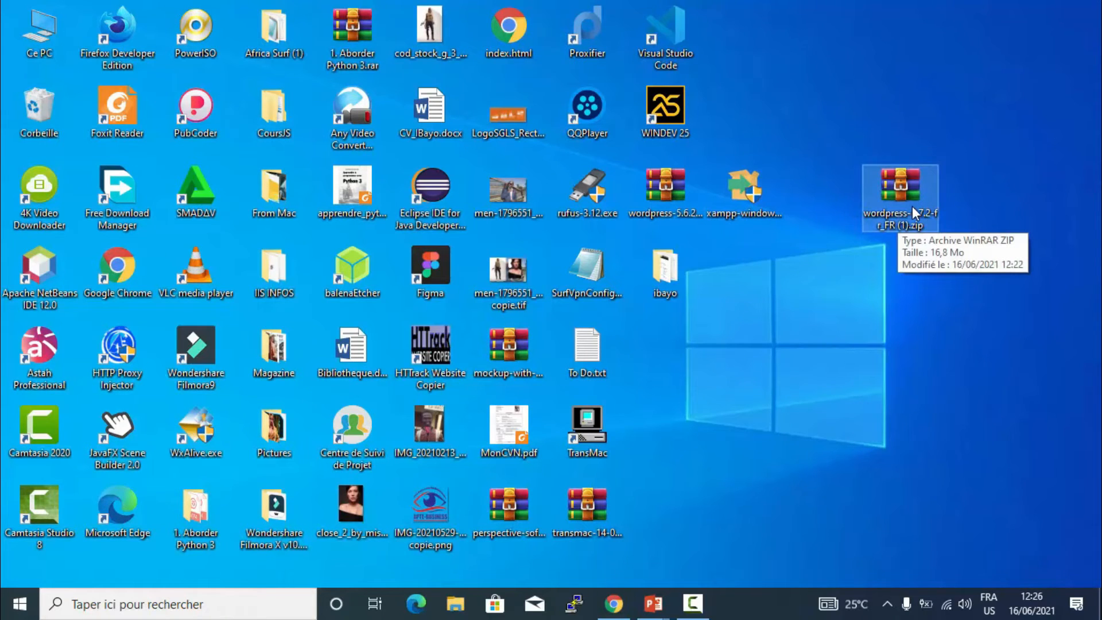
left_click(687, 184)
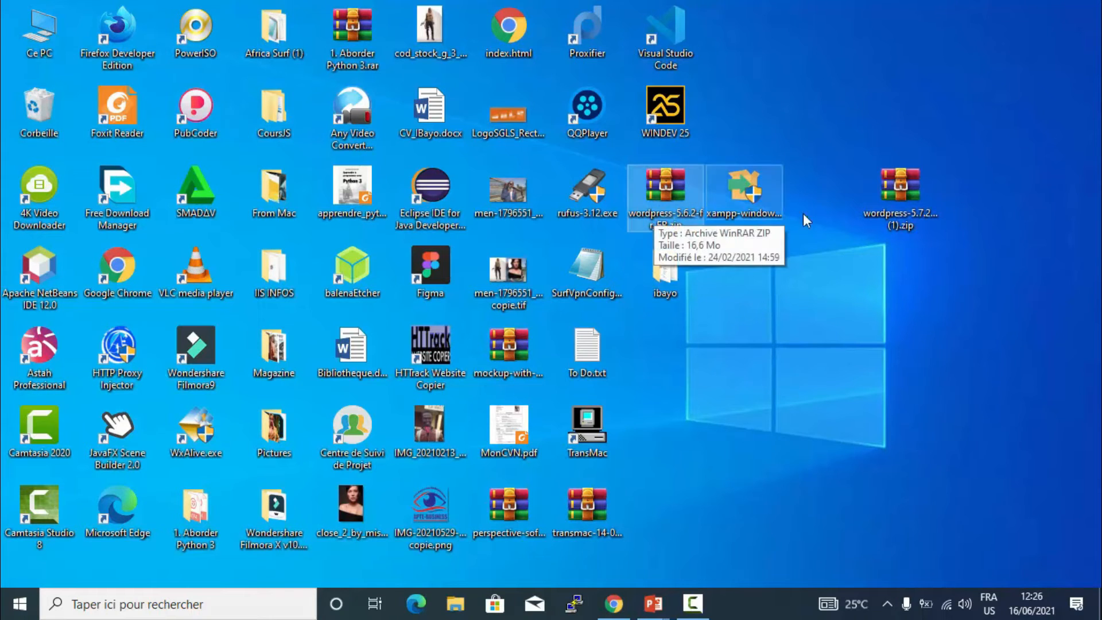
left_click(905, 189)
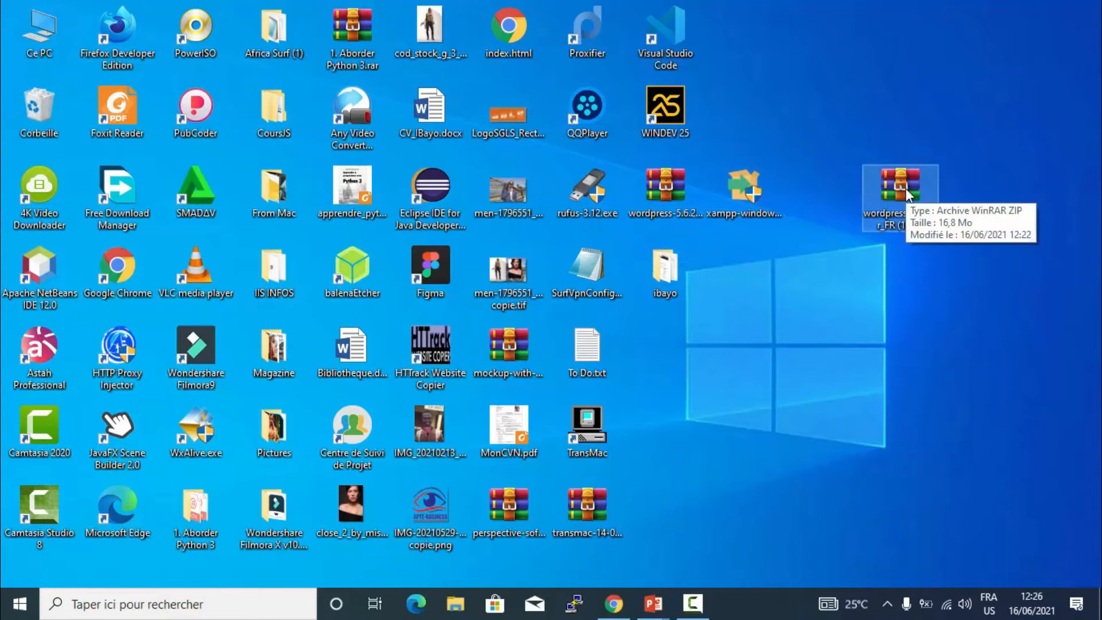
- Check the archive's context options, then open wordpress-5.7.2-fr_FR (1).zip in WinRAR
right_click(905, 190)
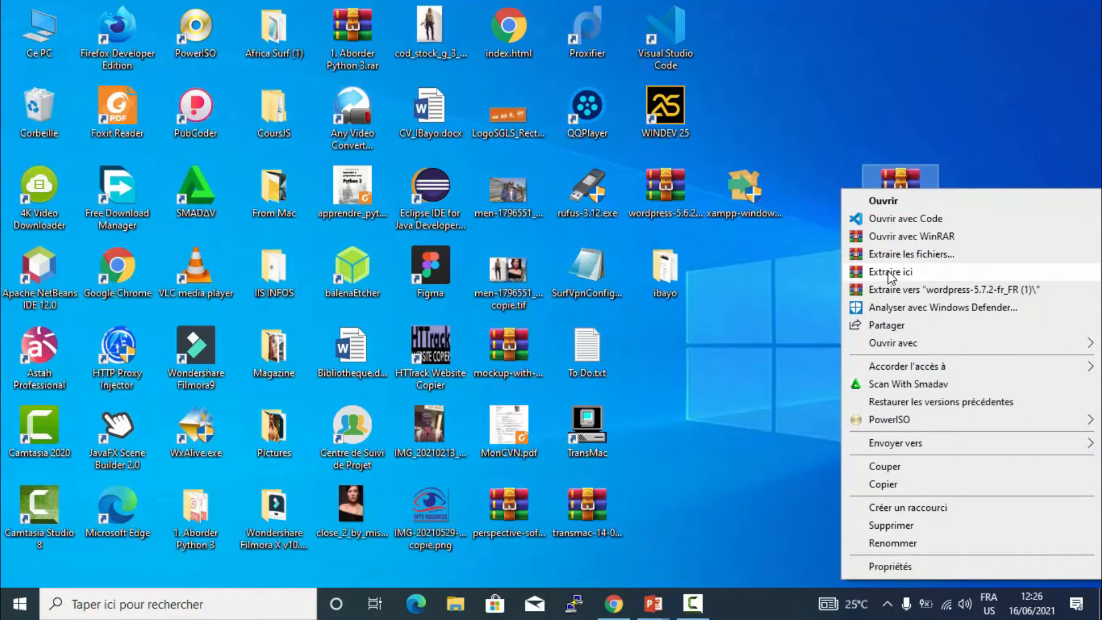
left_click(914, 151)
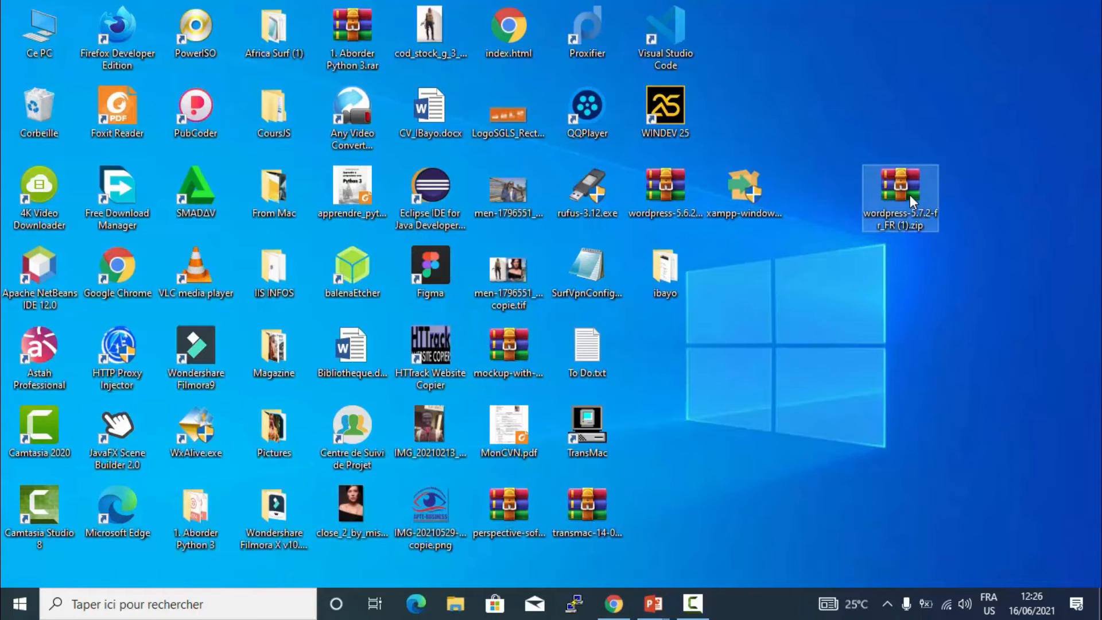
right_click(910, 195)
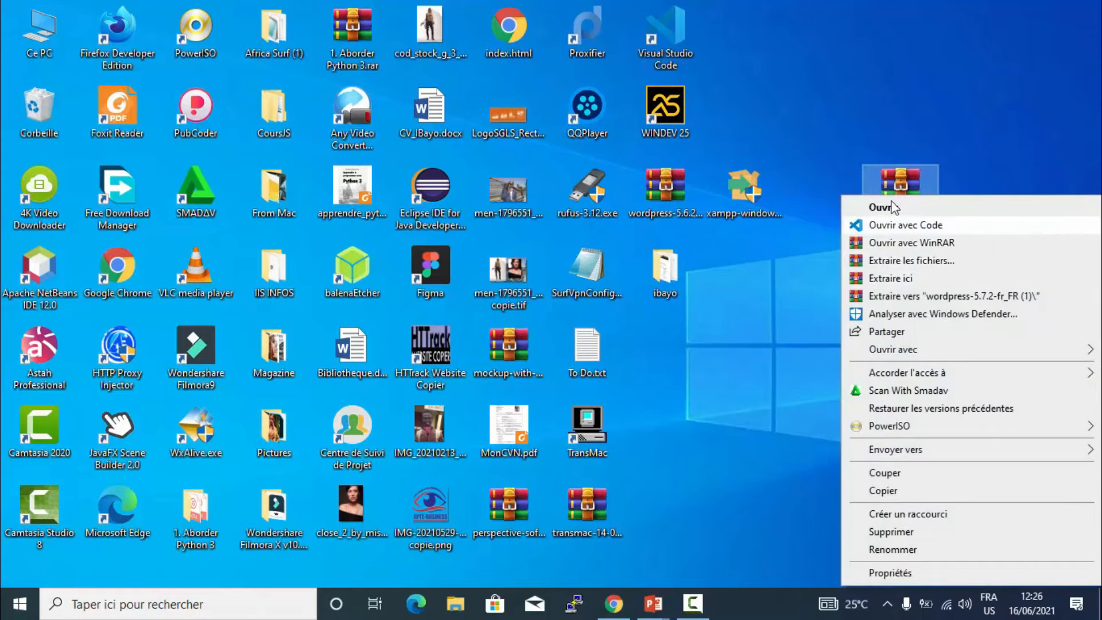
left_click(904, 187)
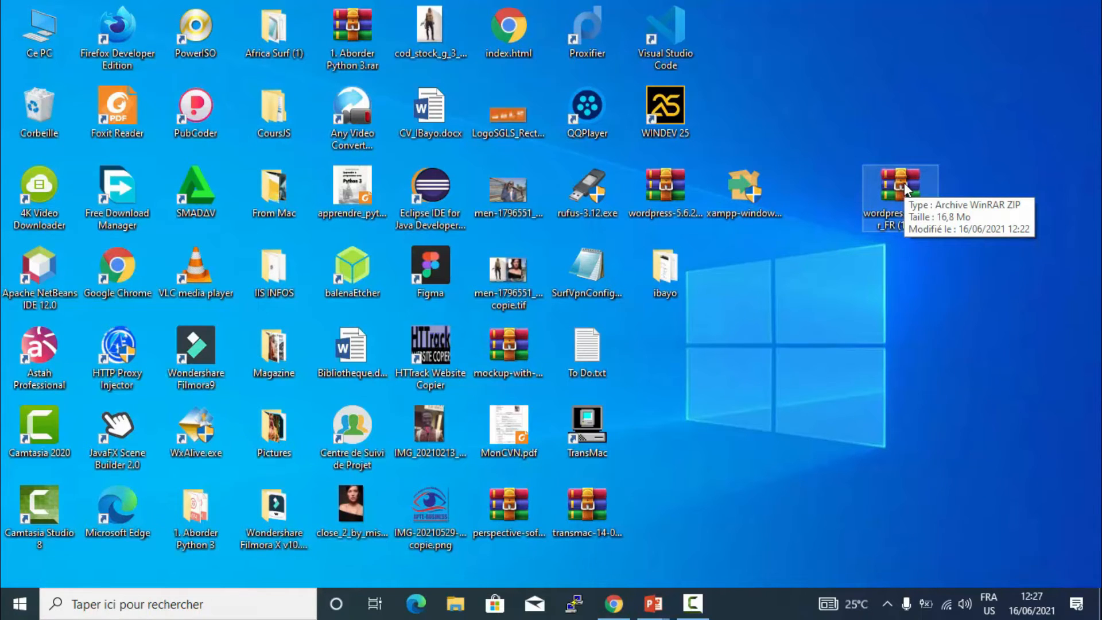
right_click(904, 186)
left_click(761, 163)
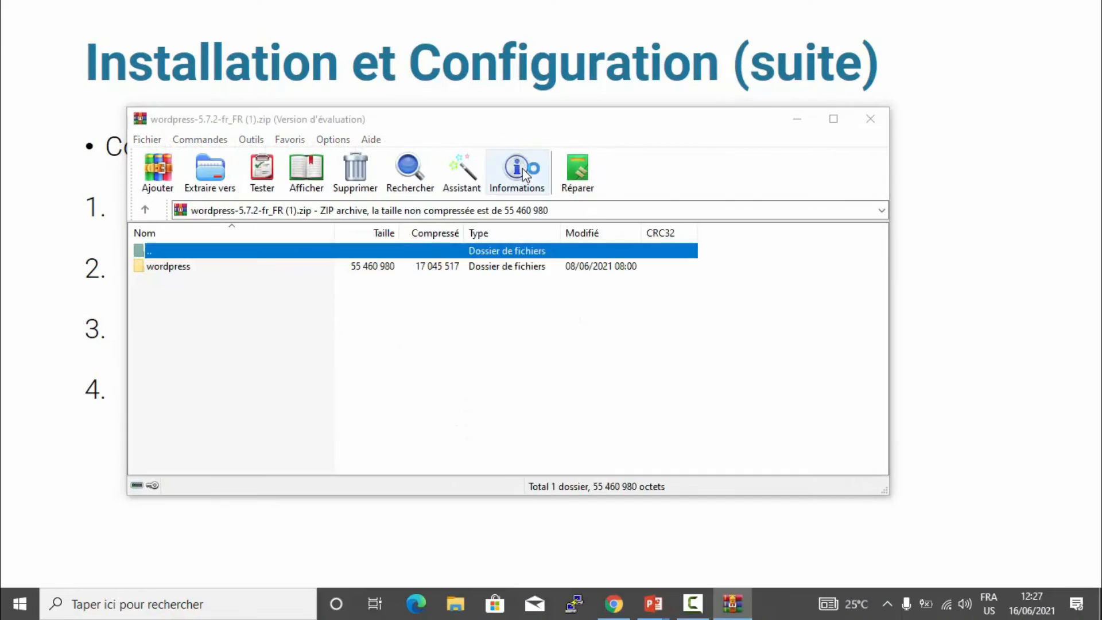
left_click(505, 172)
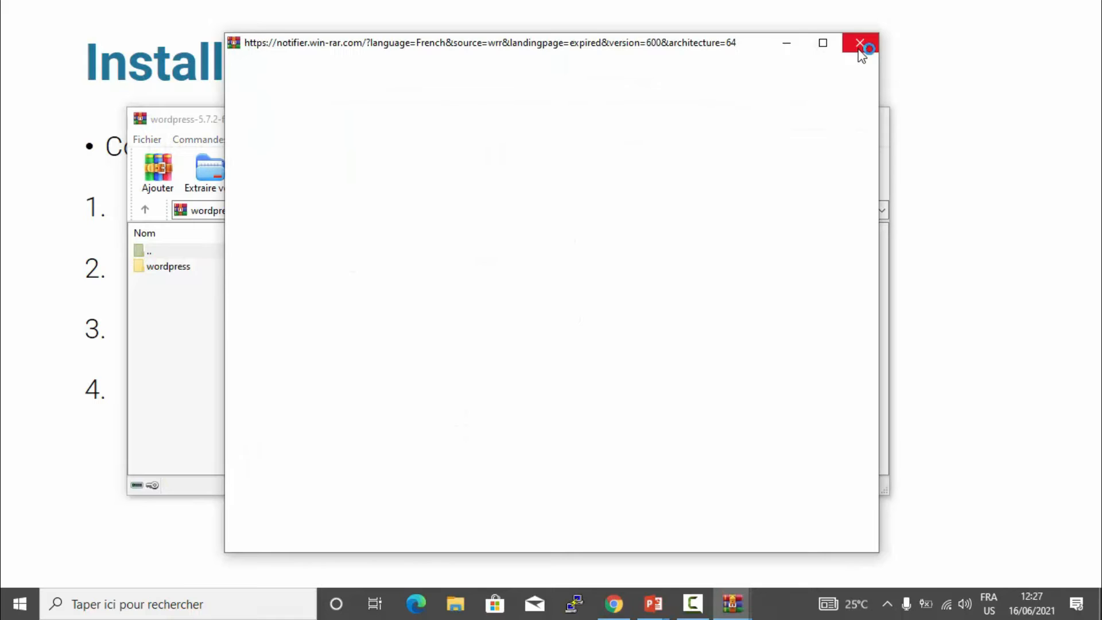
- Drag the wordpress folder from the WinRAR archive onto the desktop, then close WinRAR
left_click(653, 604)
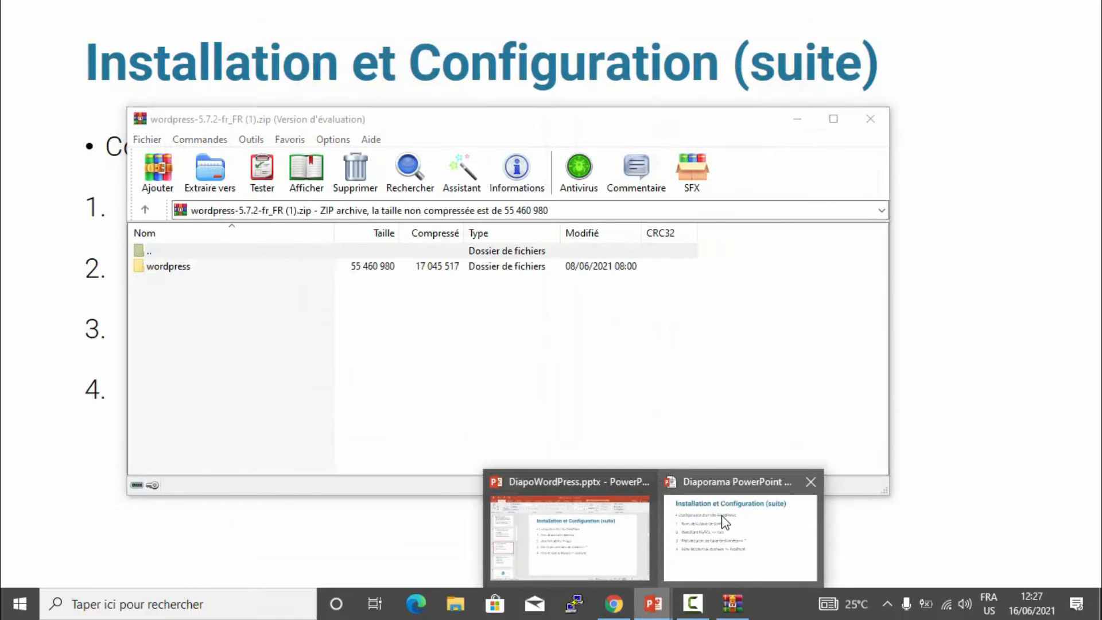
left_click(724, 522)
key("Escape")
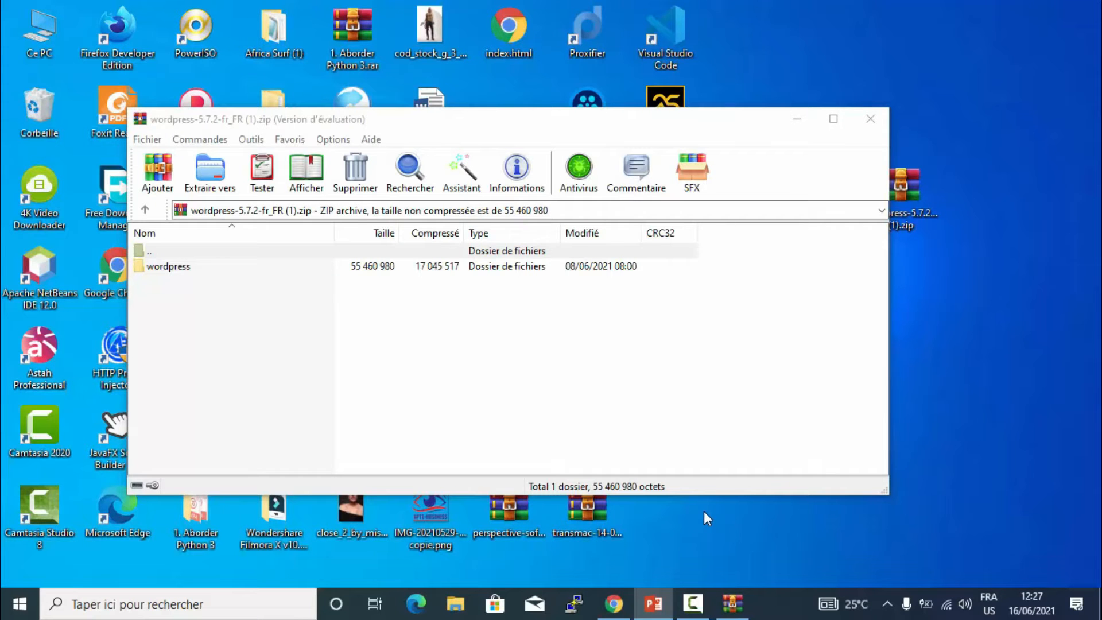
left_click(179, 265)
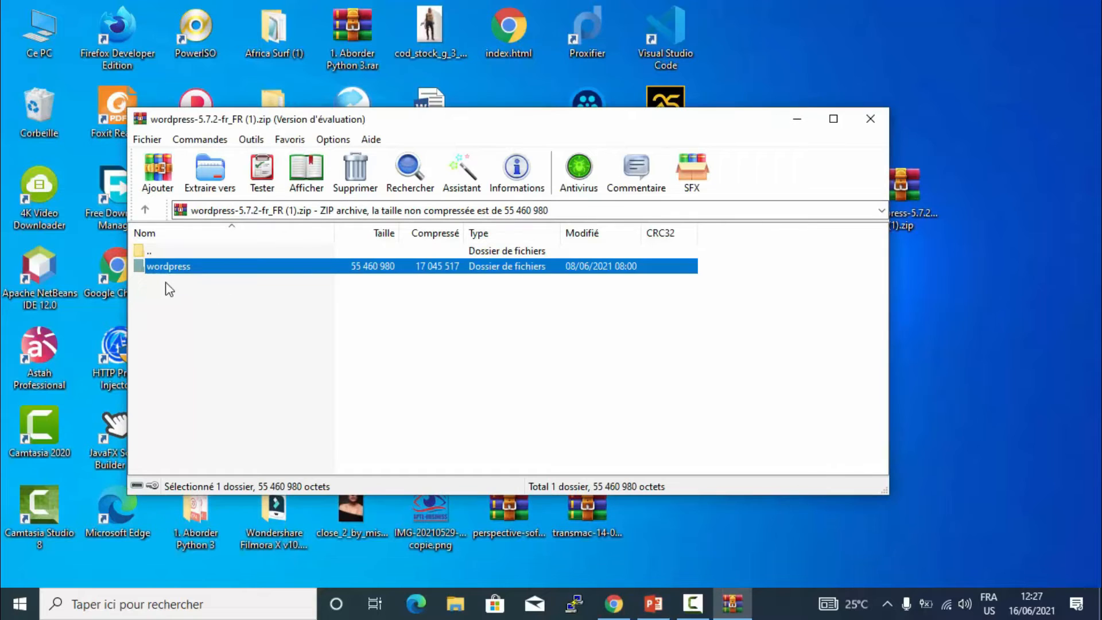
left_click_drag(149, 264, 929, 316)
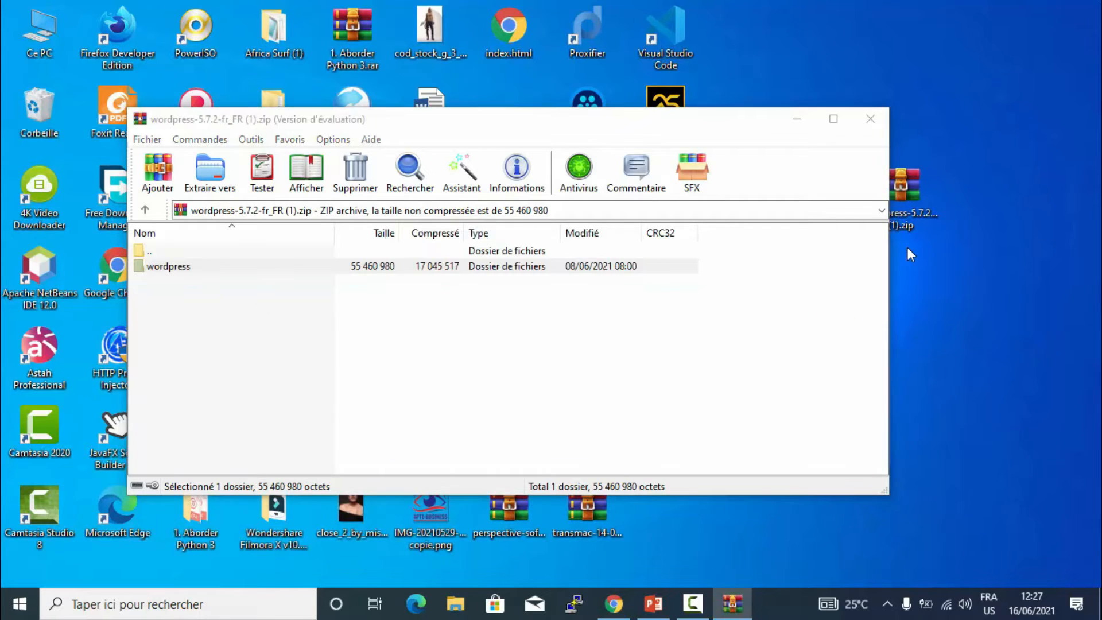
left_click(868, 127)
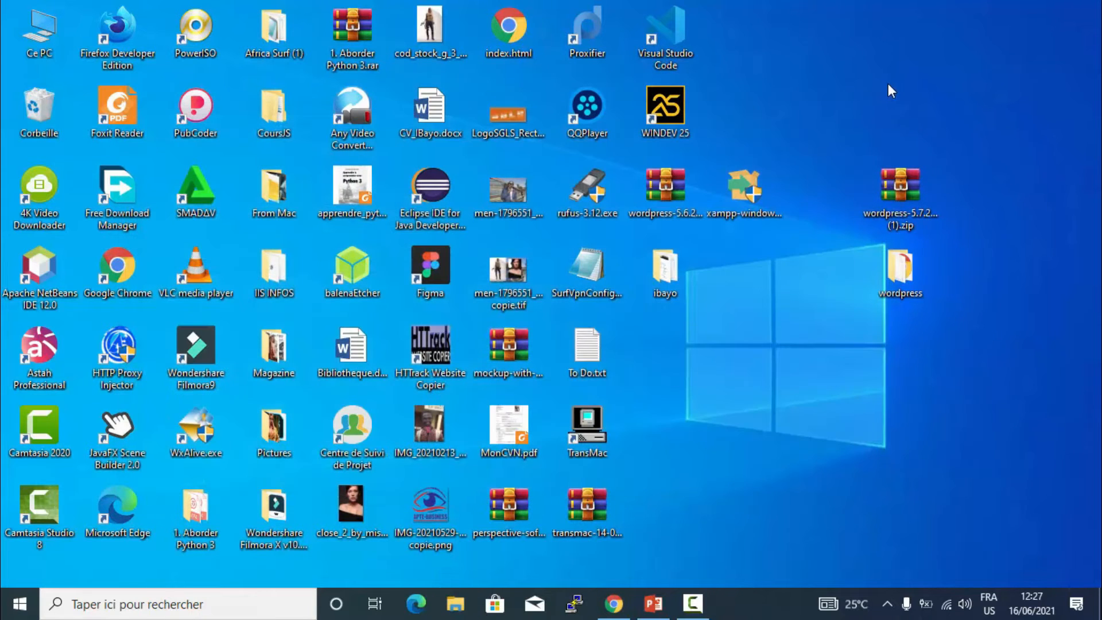
- Reposition the extracted wordpress folder toward the centre of the desktop
left_click_drag(892, 261, 765, 324)
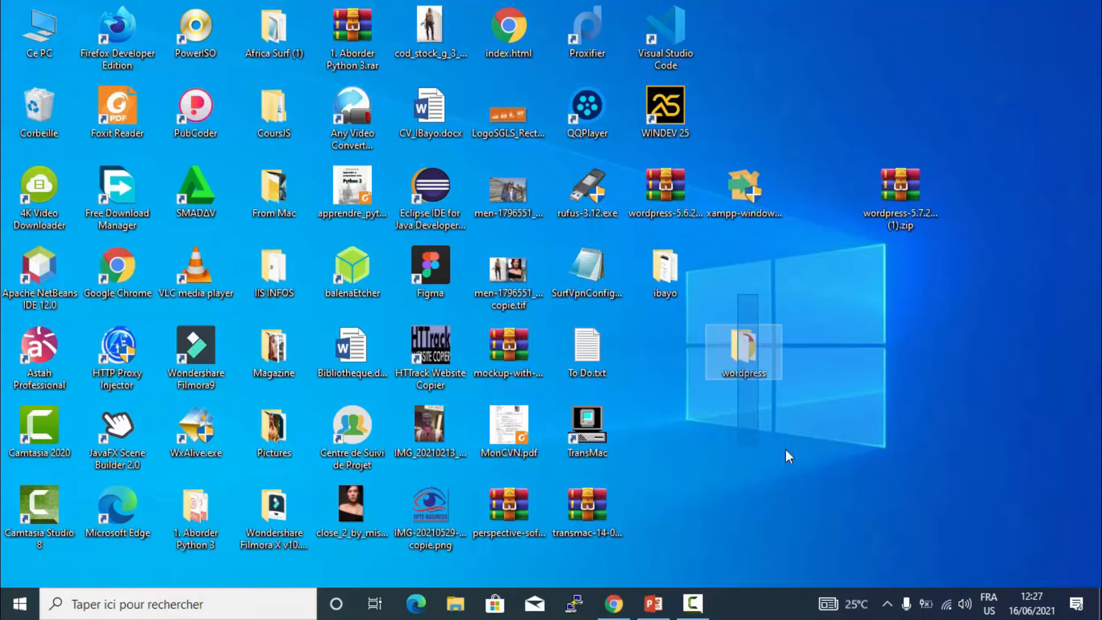
double_click(744, 370)
mouse_move(743, 372)
left_mouse_down()
mouse_move(742, 401)
mouse_move(759, 294)
left_mouse_up()
mouse_move(821, 267)
left_mouse_down()
mouse_move(709, 355)
mouse_move(696, 397)
left_mouse_up()
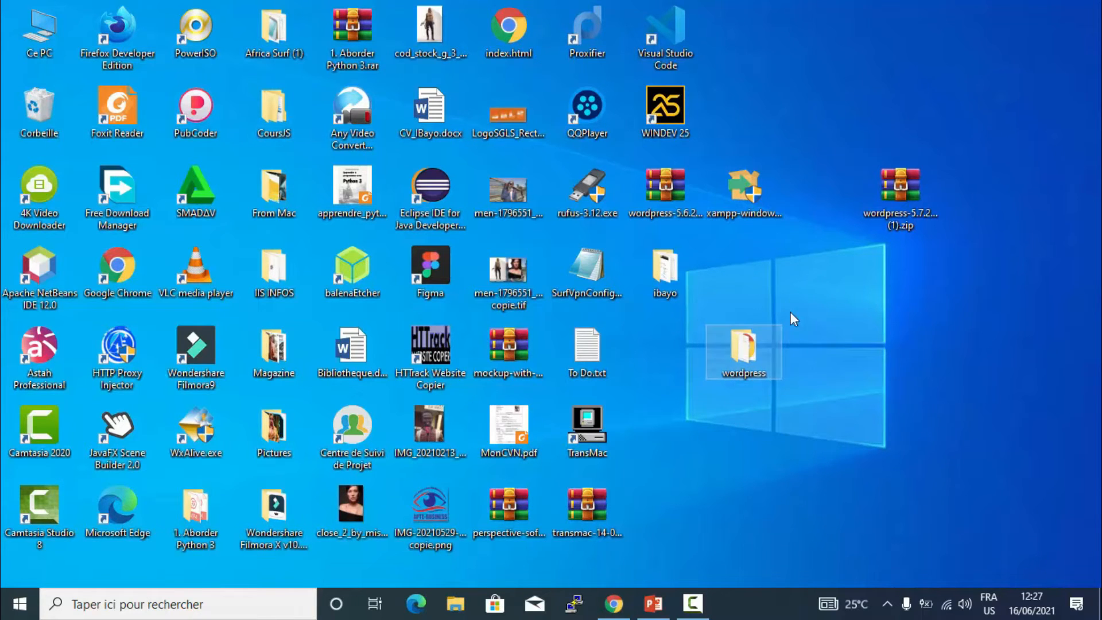
left_click(669, 384)
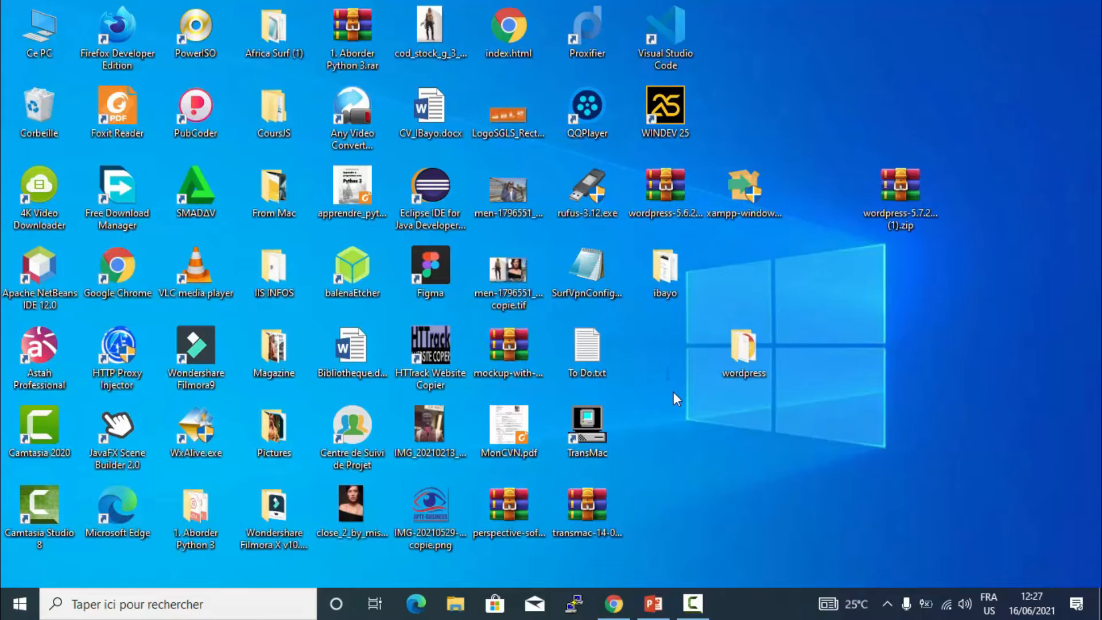
left_click_drag(733, 415, 855, 336)
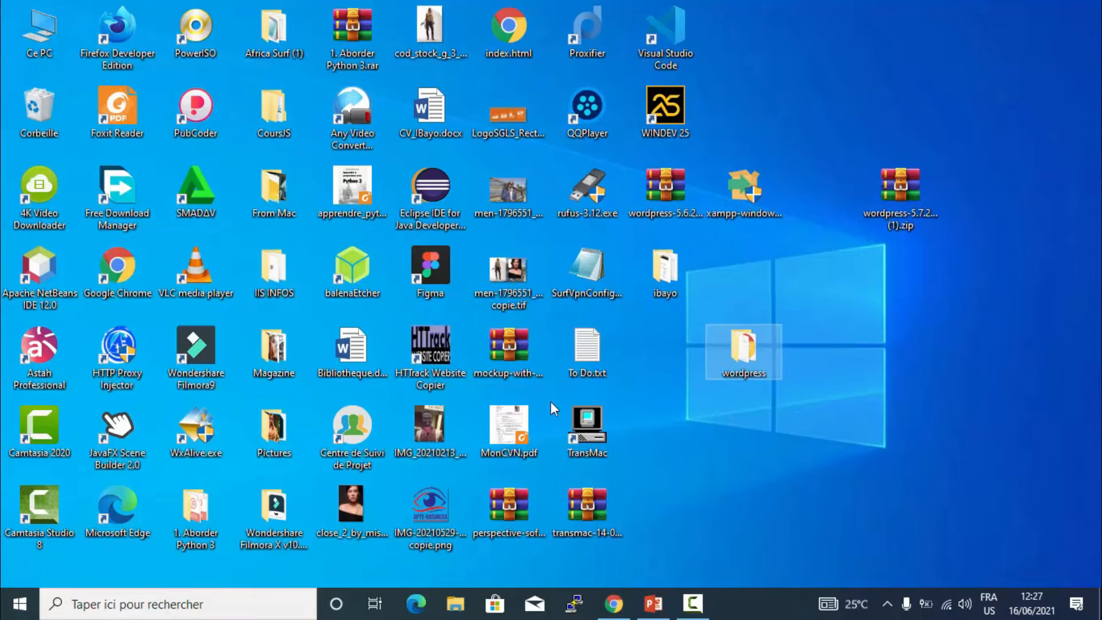
left_click(710, 465)
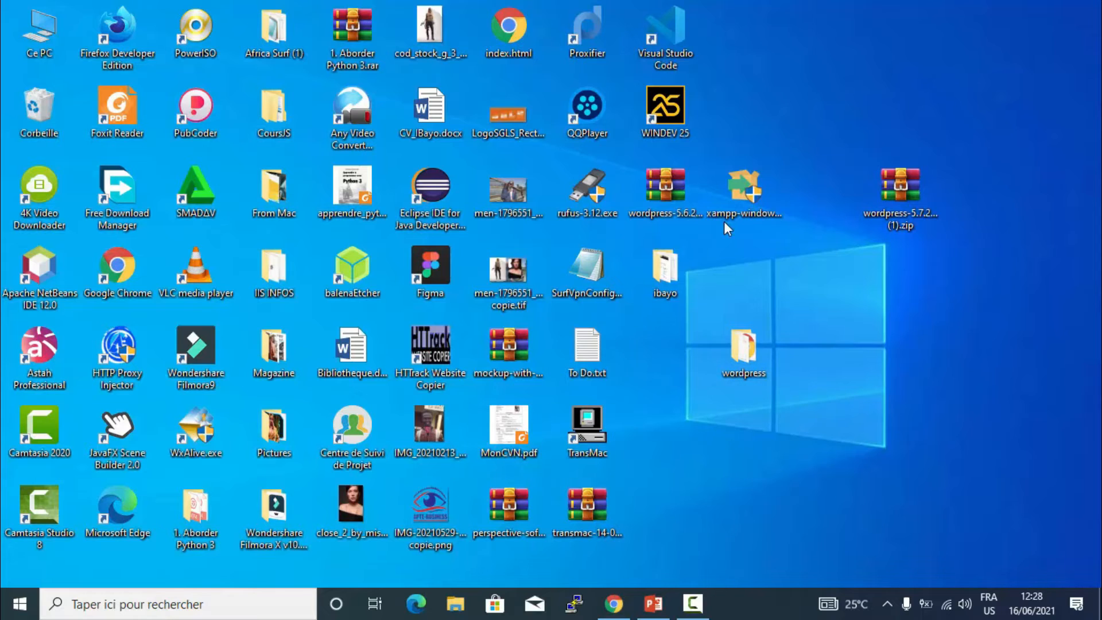
- Place the XAMPP installer icon near the top-right, above the WordPress zip archive
left_click_drag(728, 197, 793, 97)
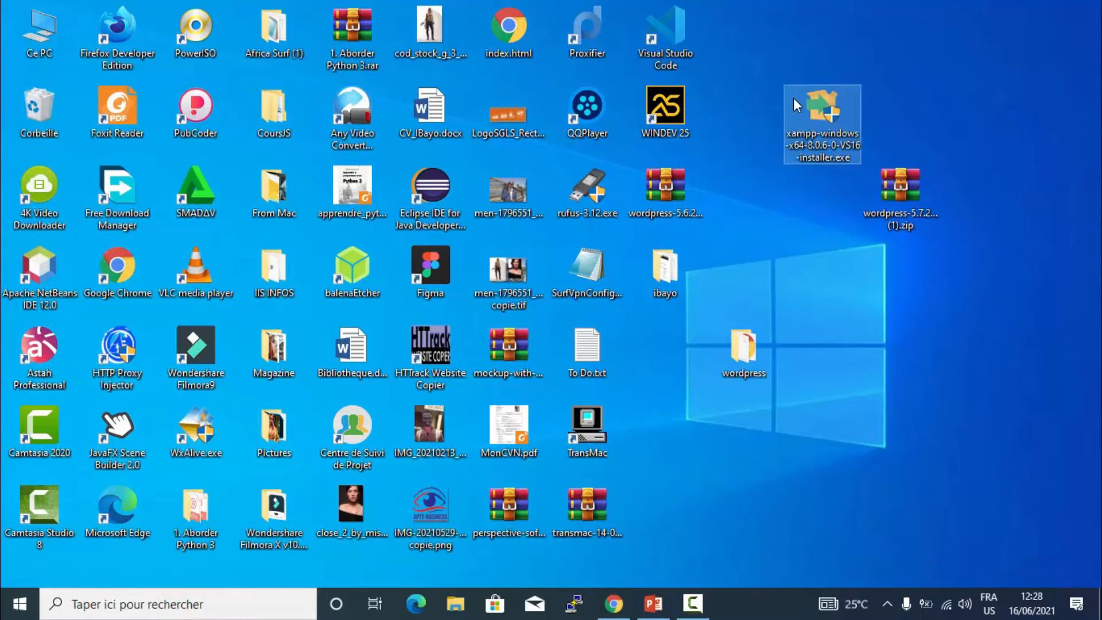
left_click(782, 206)
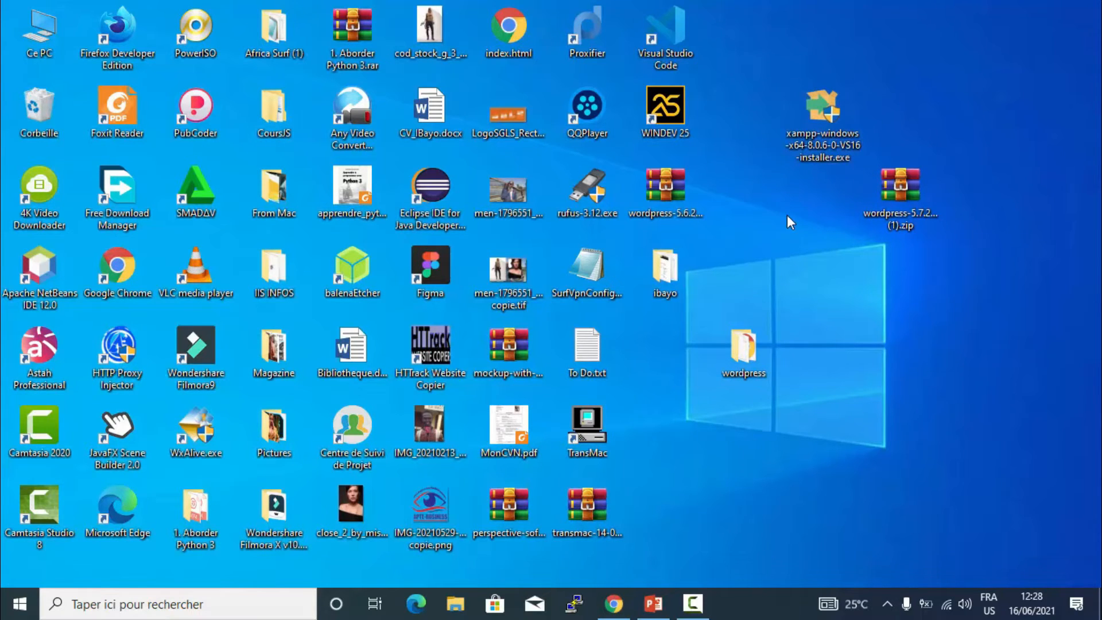
left_click(822, 149)
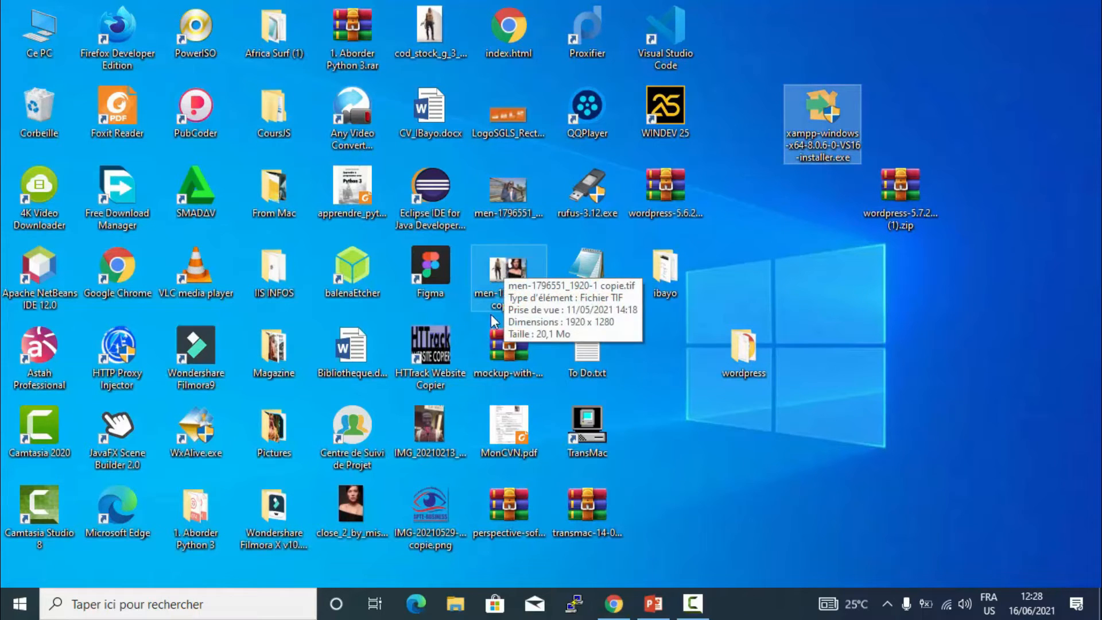
left_click(452, 611)
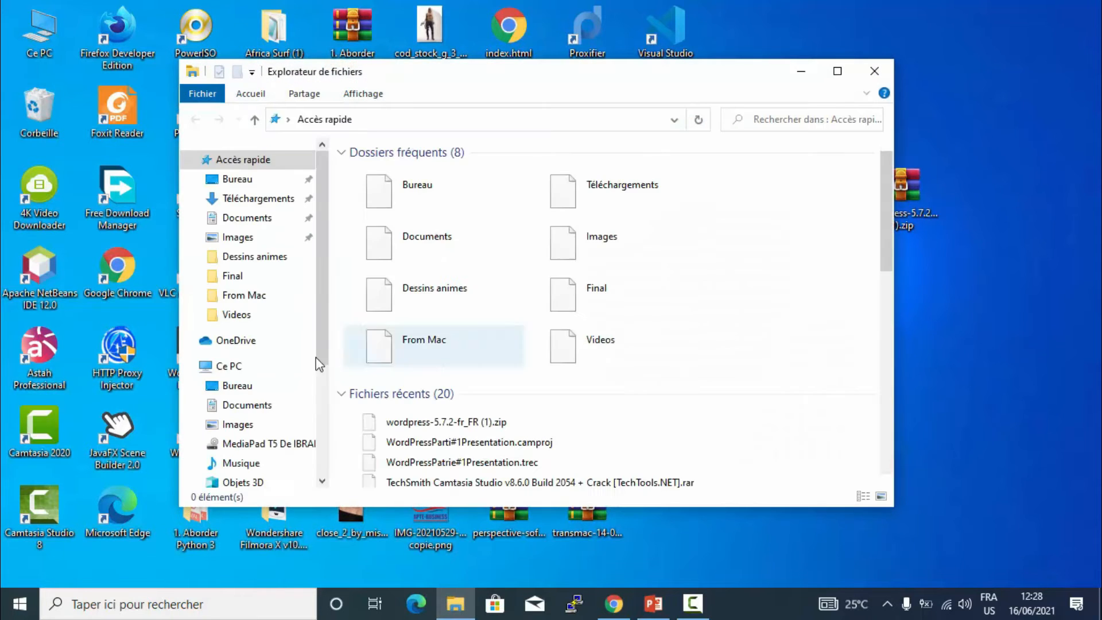
- Browse to C:\xampp\htdocs via Ce PC and park the window at the top-left
left_click(243, 366)
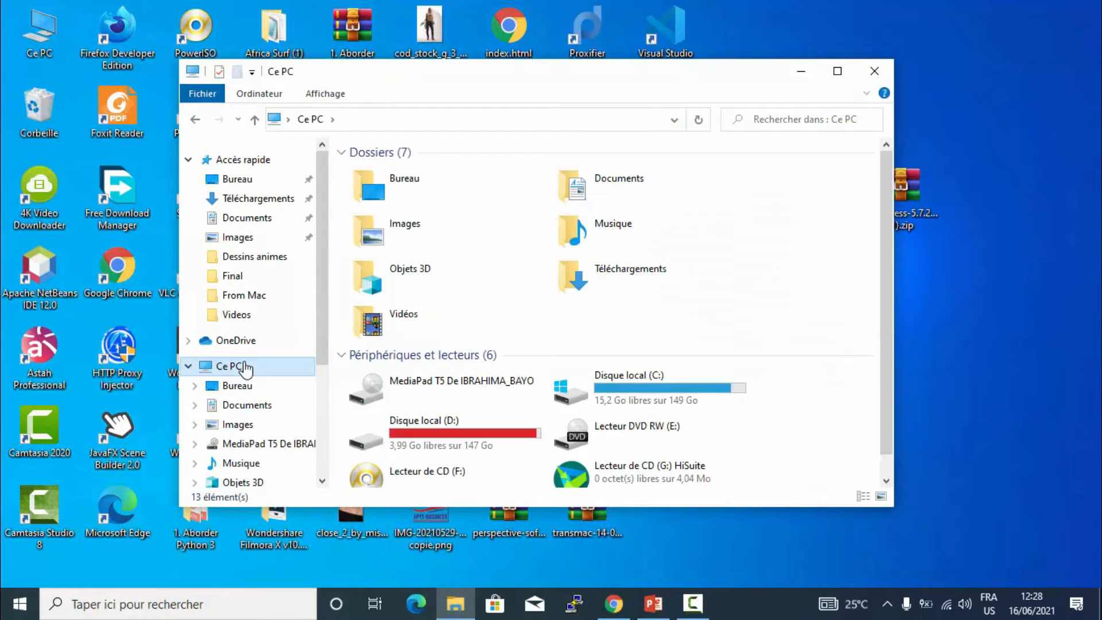
left_click(637, 390)
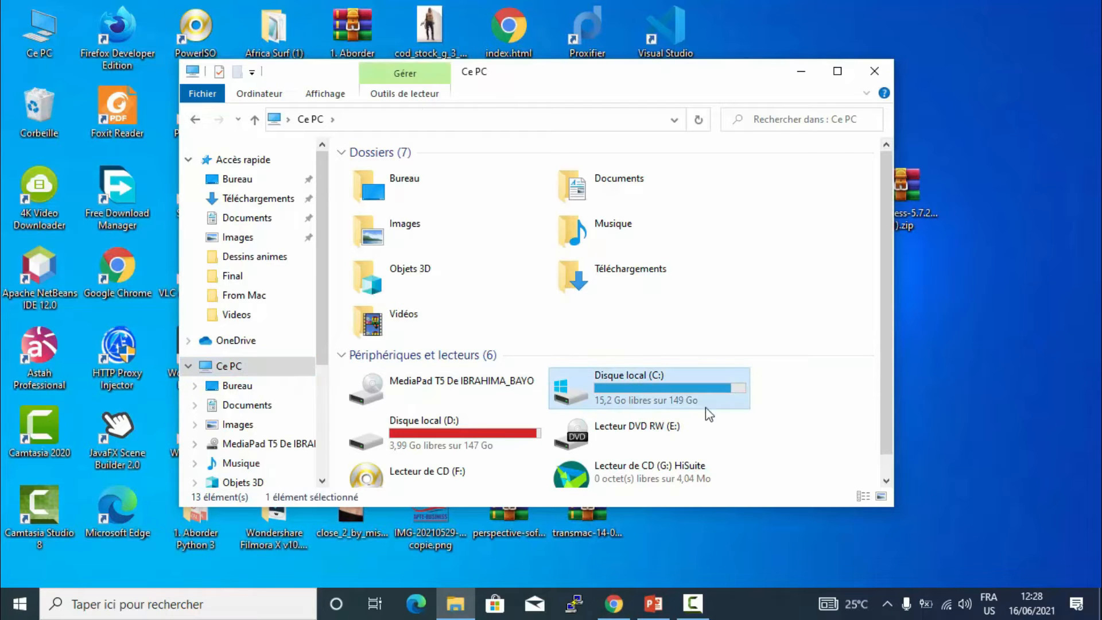
double_click(663, 385)
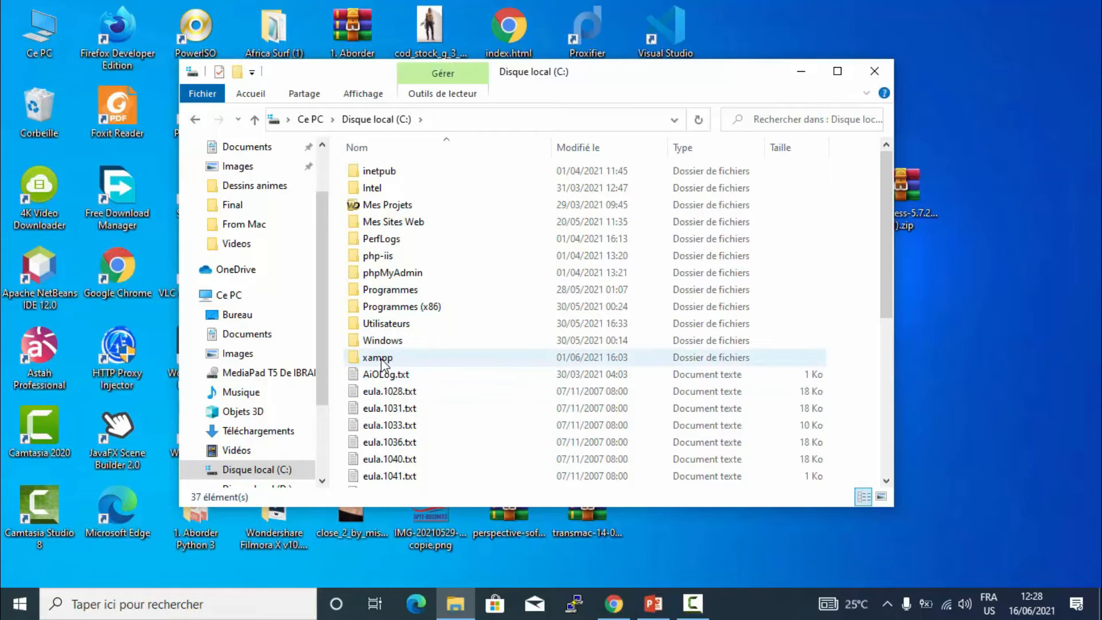
double_click(379, 357)
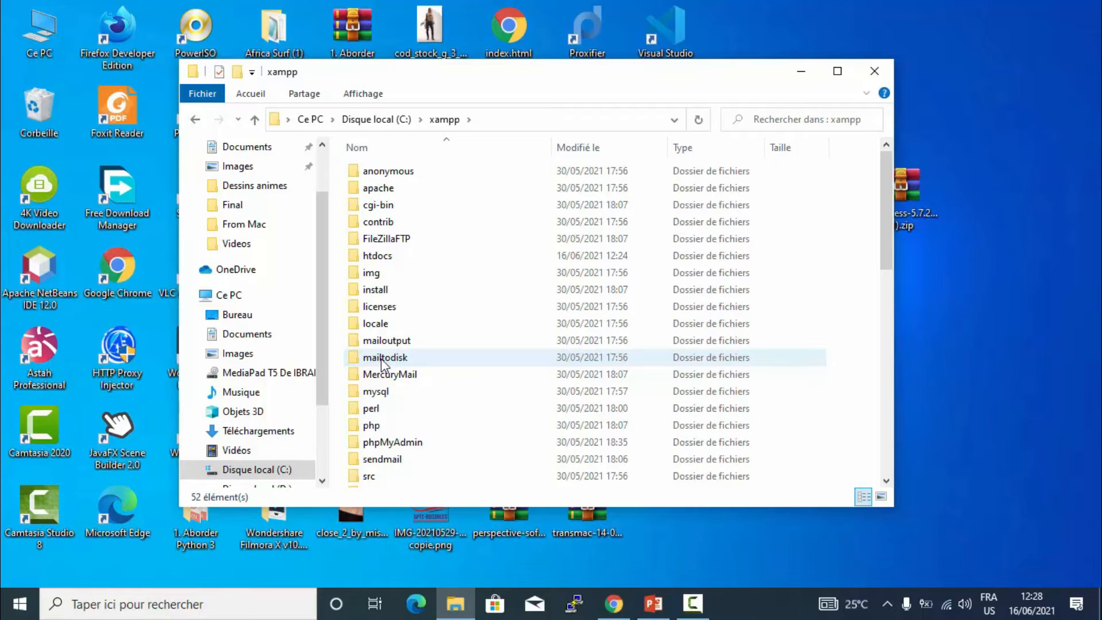
double_click(377, 255)
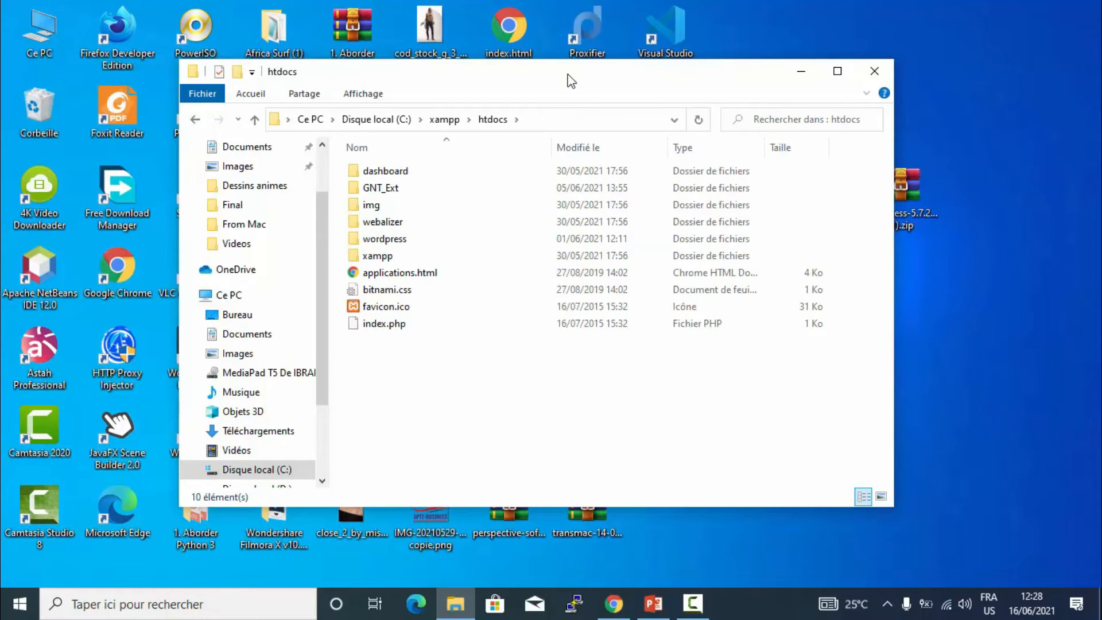
left_click_drag(568, 74, 389, 35)
- Drag the desktop wordpress folder into htdocs, replacing the existing wordpress folder there
left_click(738, 354)
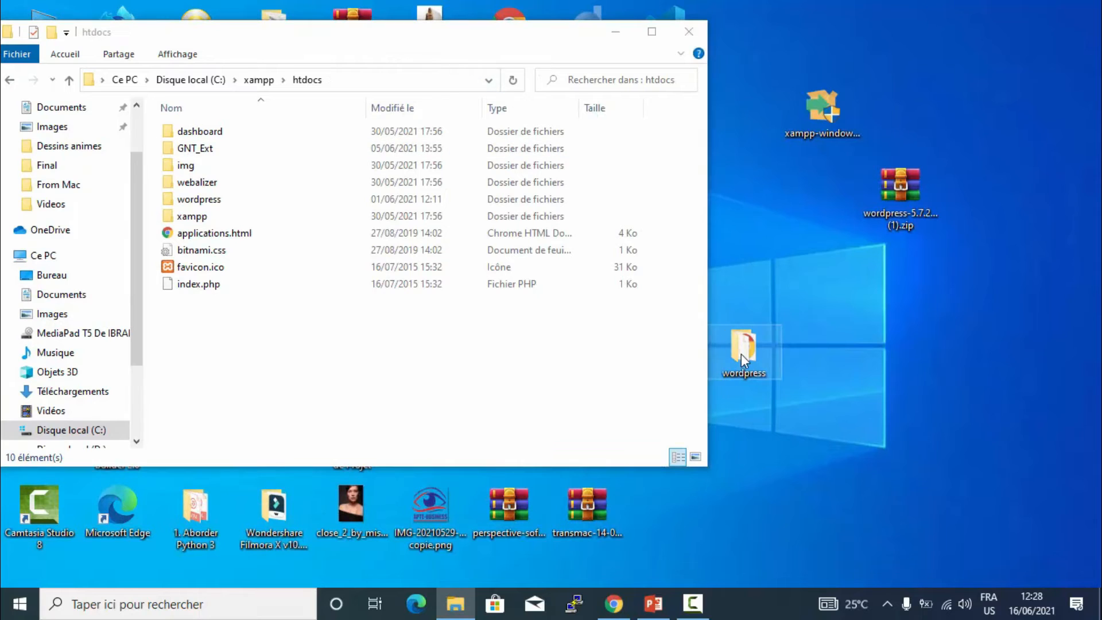
left_click_drag(813, 362, 813, 362)
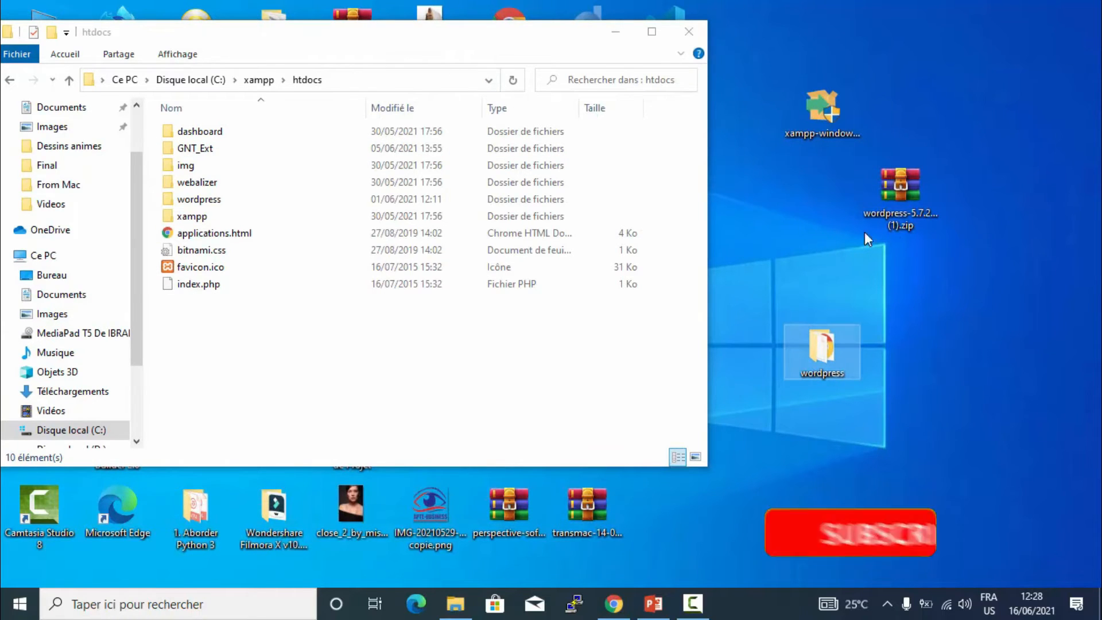
left_click(915, 209)
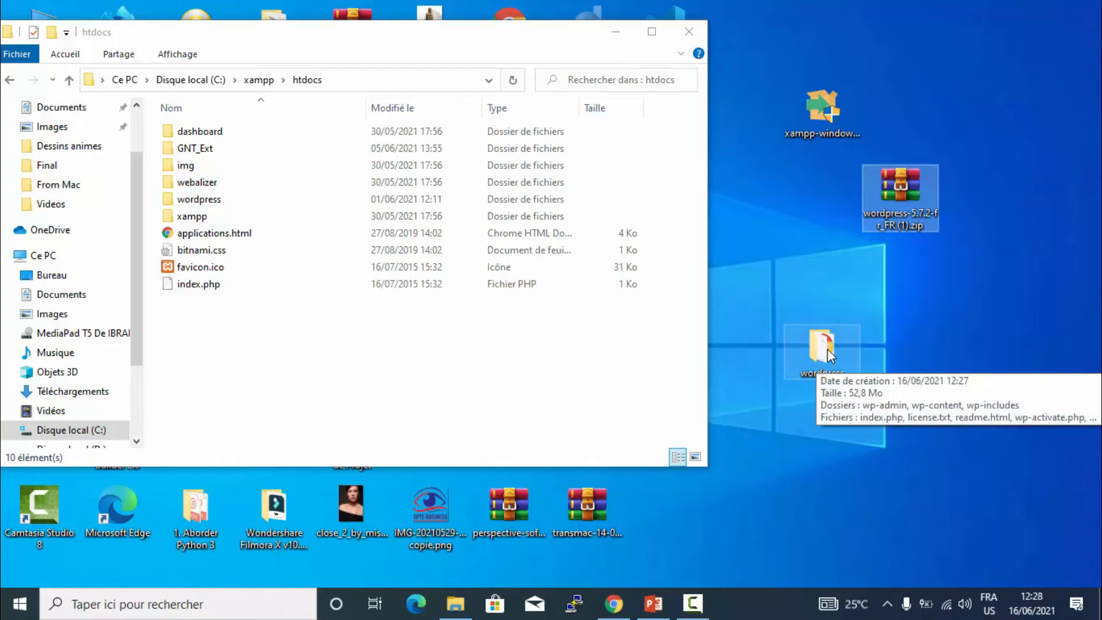
left_click_drag(814, 363, 242, 361)
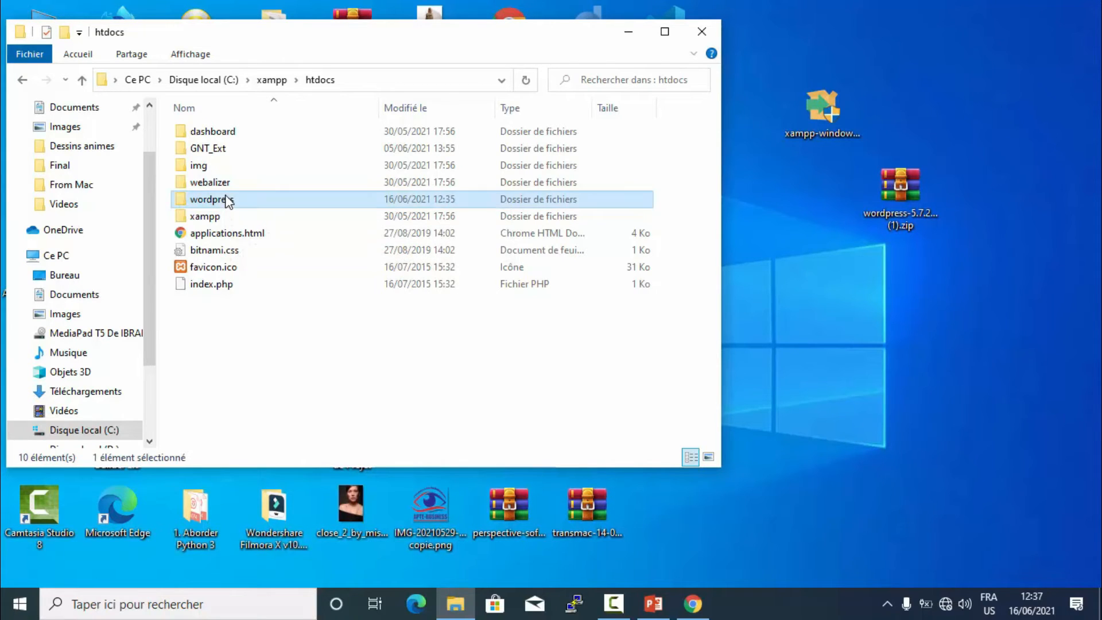
- Rename the wordpress folder in htdocs to 'Formation'
right_click(227, 199)
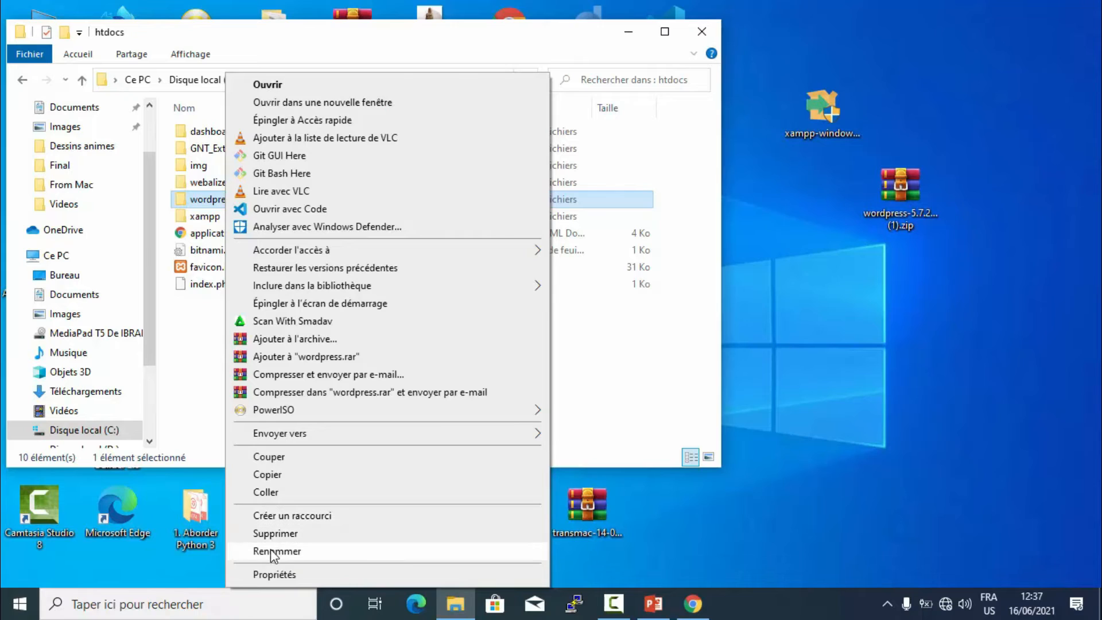
left_click(271, 550)
type("F")
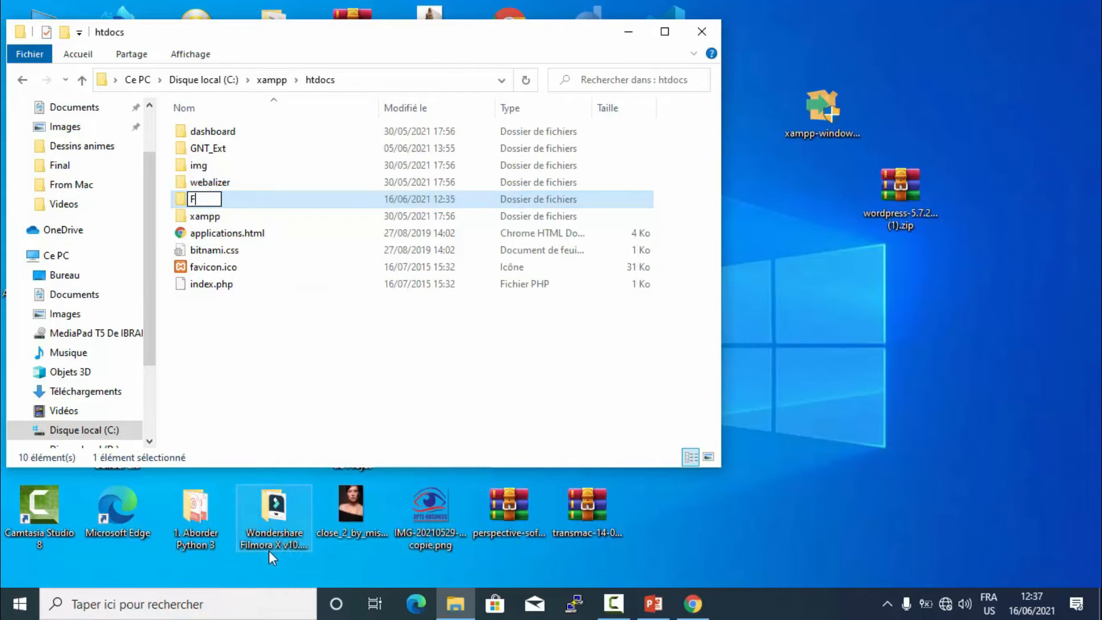
type("ormation")
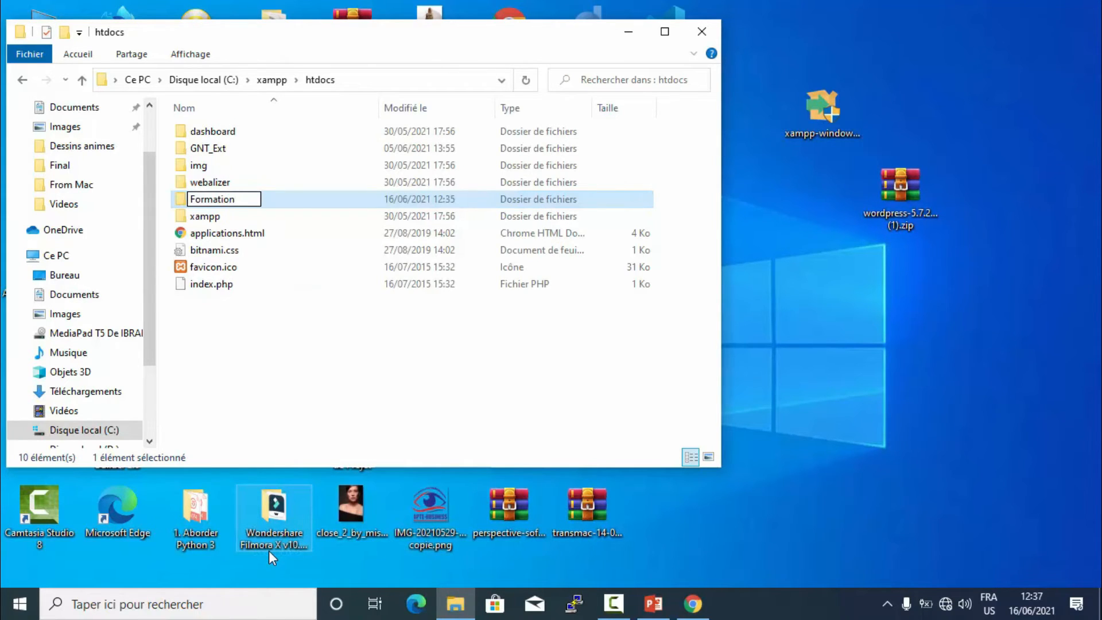
key("Return")
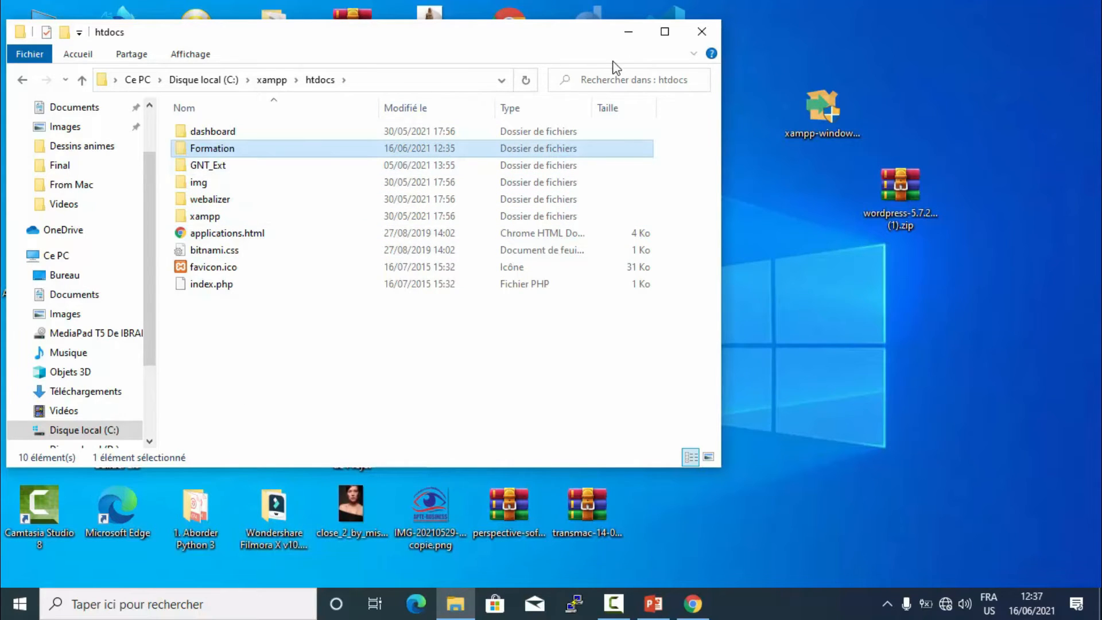
- Minimize the htdocs window to reveal the desktop and bring up the desktop context menu
left_click(627, 31)
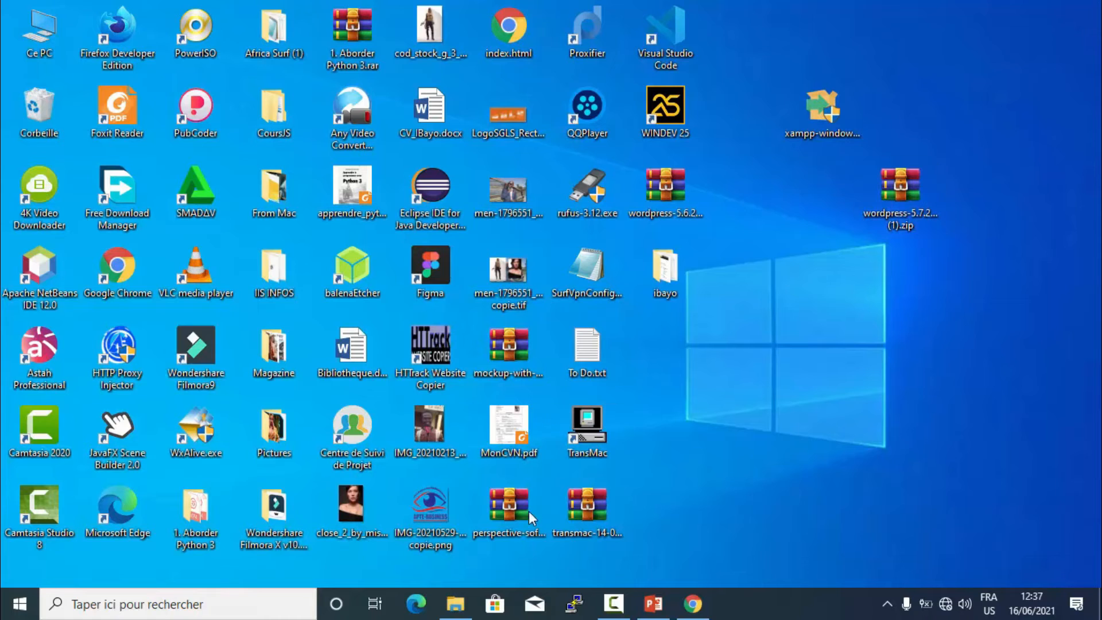
left_click(450, 591)
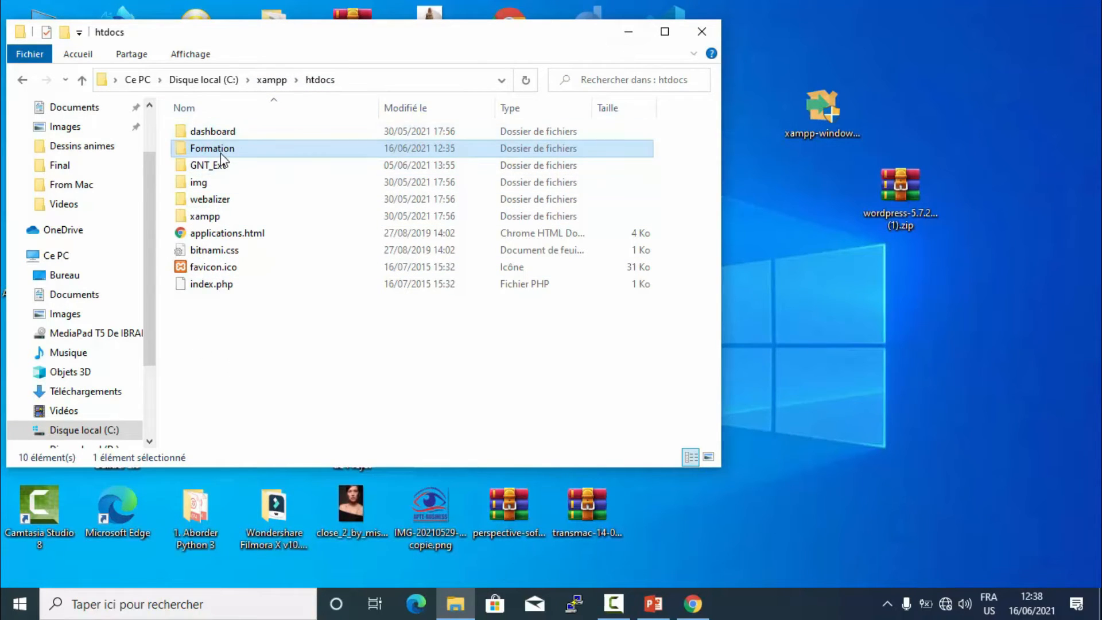
left_click(641, 33)
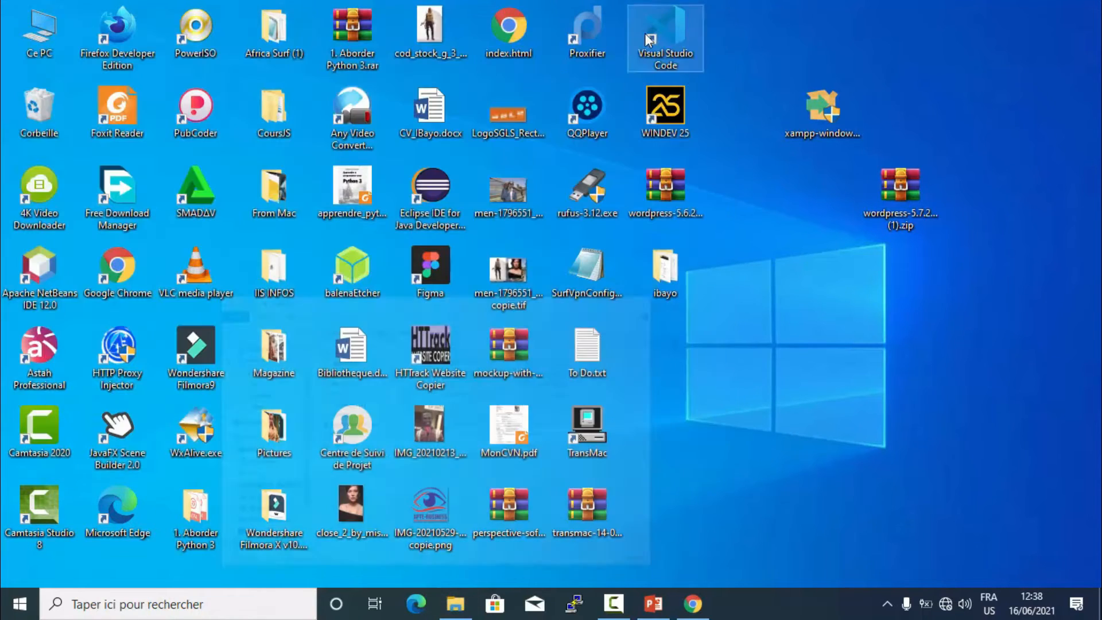
right_click(768, 161)
- Refresh the desktop, then find XAMPP Control Panel by searching 'x' and run it as administrator
left_click(815, 208)
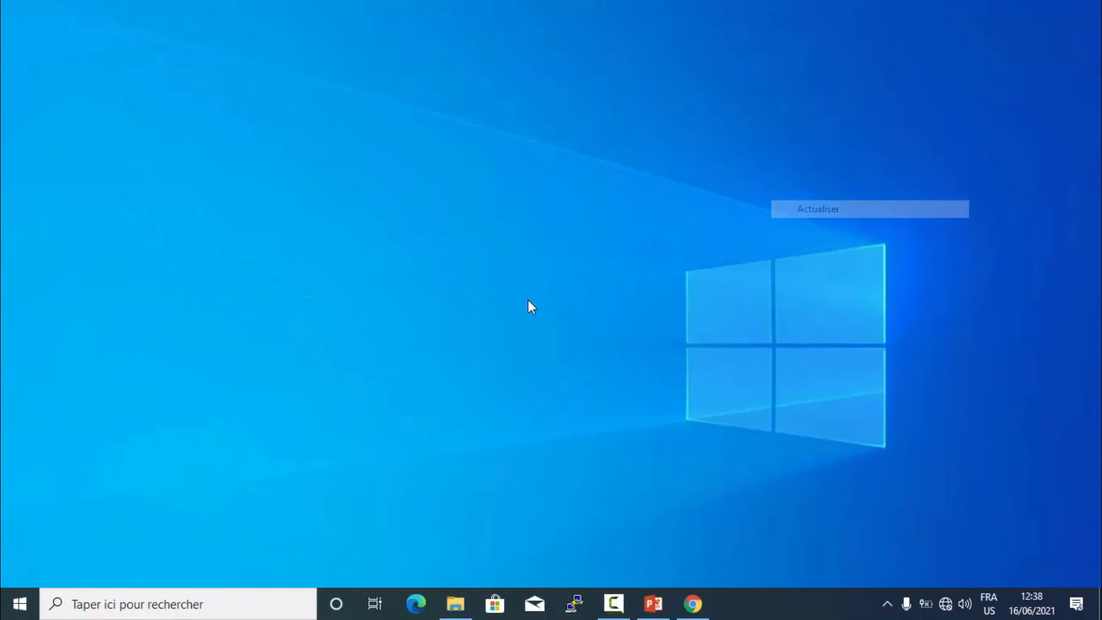
left_click(106, 609)
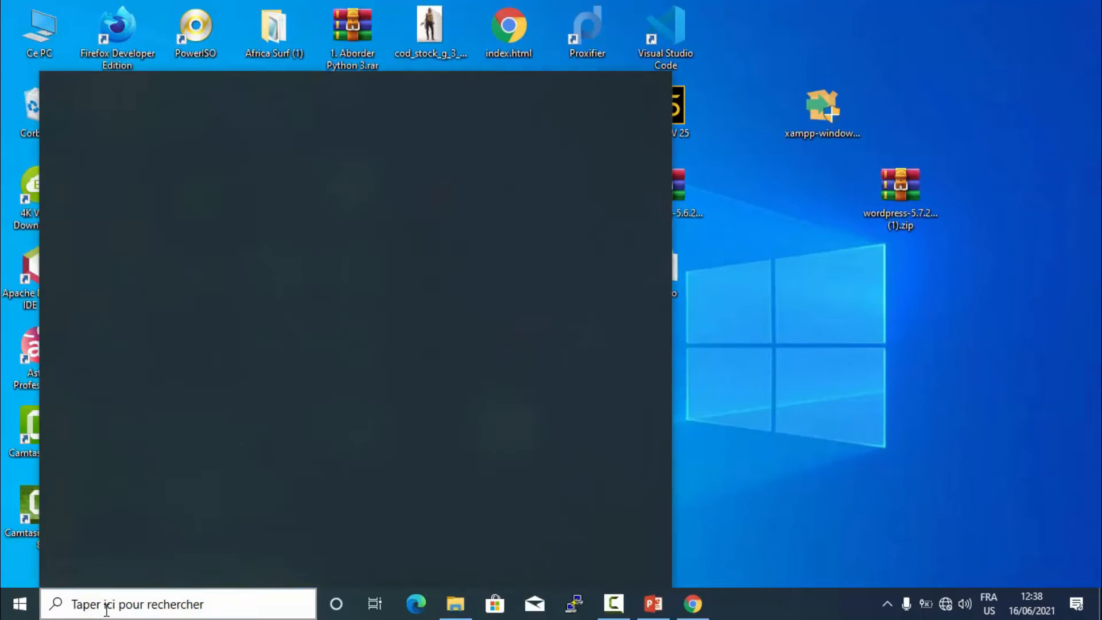
type("x")
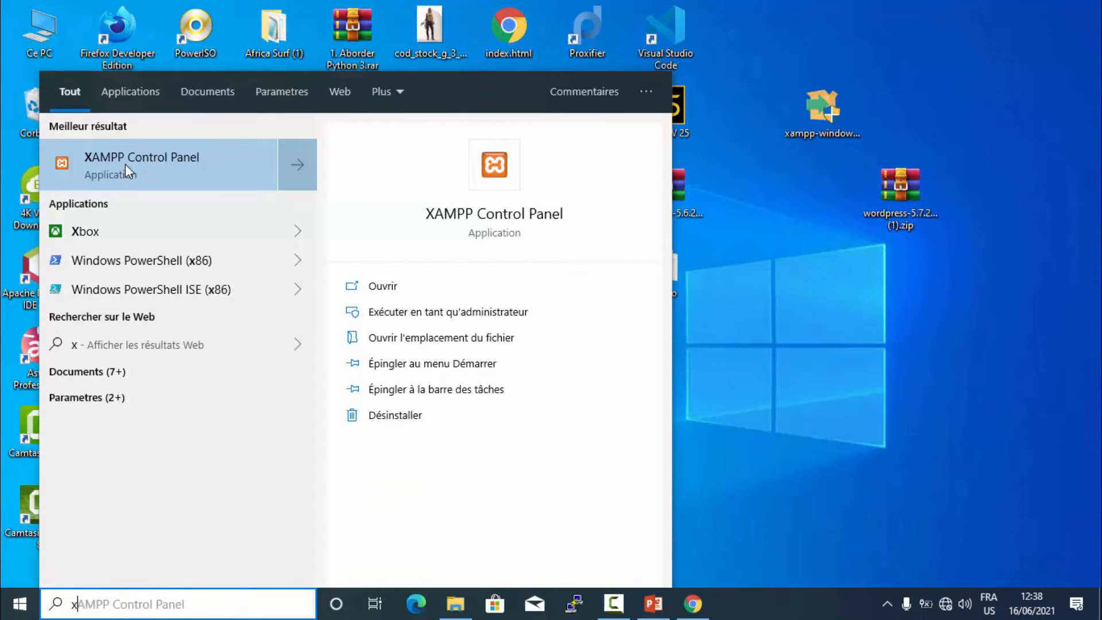
right_click(125, 164)
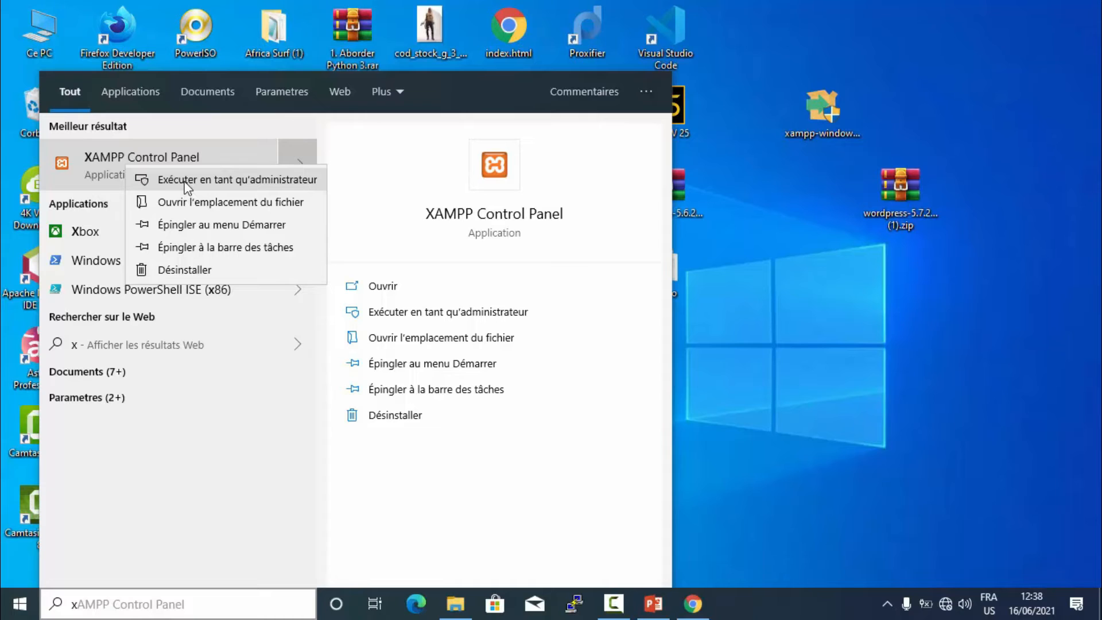
left_click(186, 182)
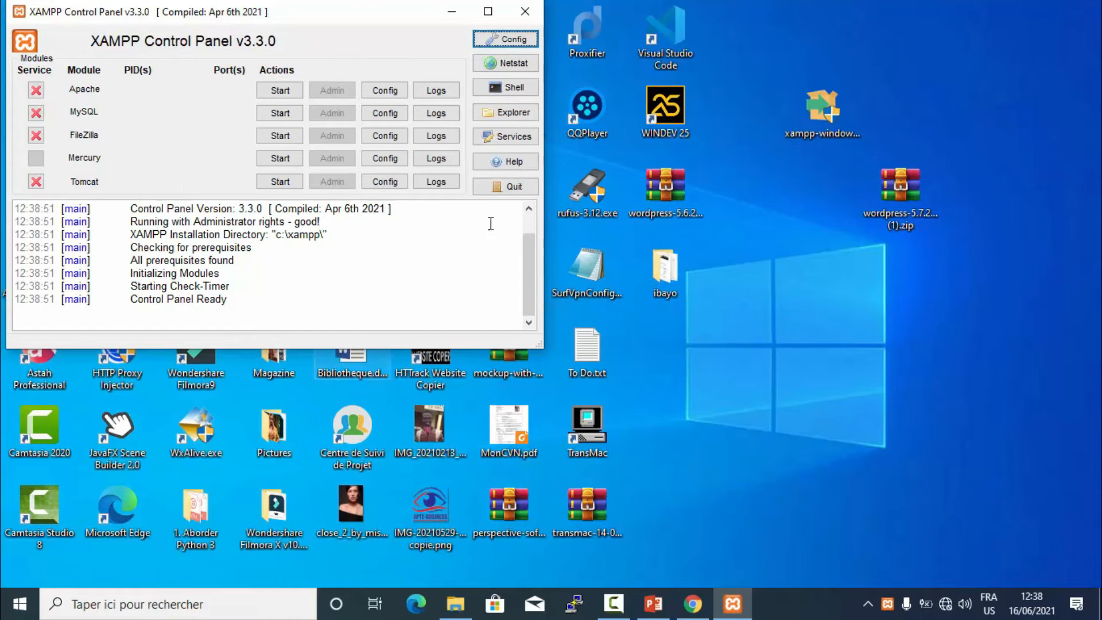
- Start Apache and MySQL, then open phpMyAdmin from MySQL's Admin button
left_click(261, 92)
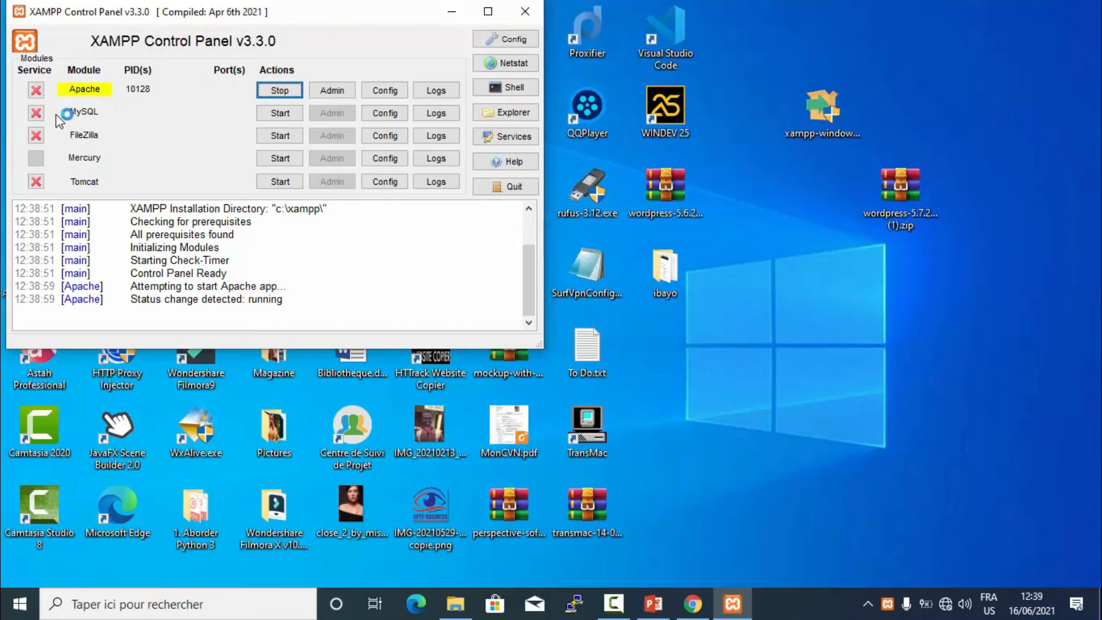
left_click(274, 116)
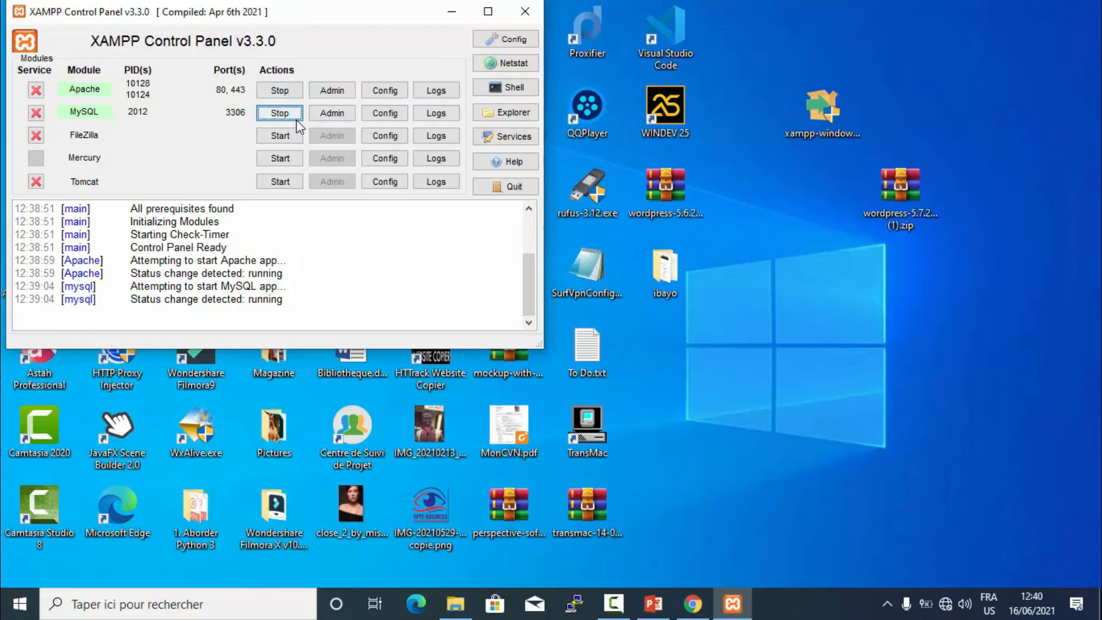
left_click(325, 118)
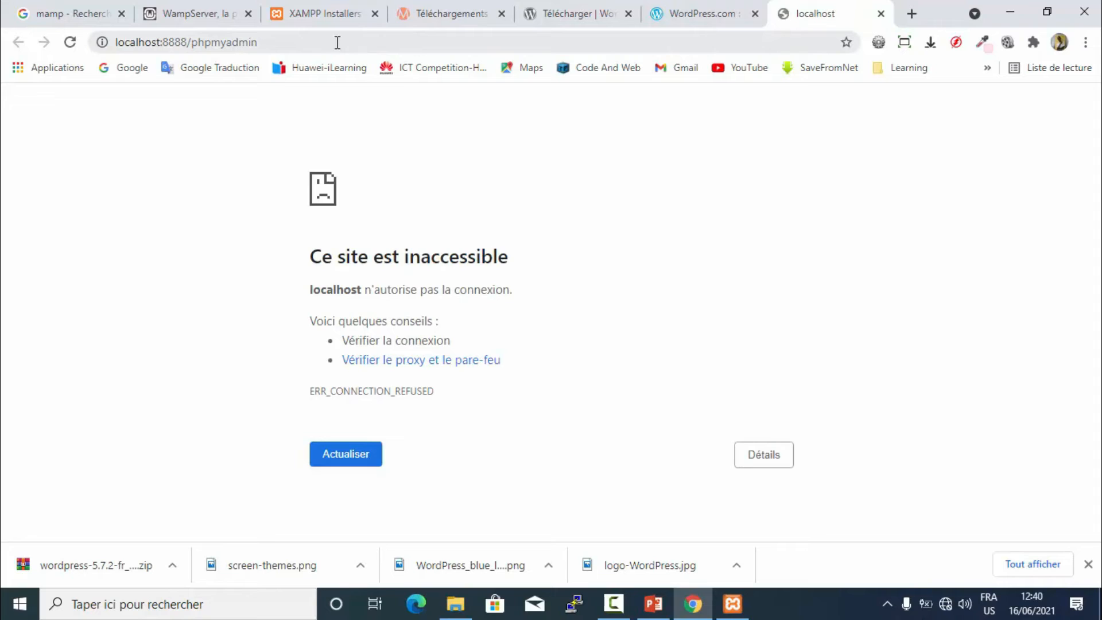
- Load phpMyAdmin at localhost/phpmyadmin by removing the :8888 port from the address
left_click(166, 44)
left_click(164, 43)
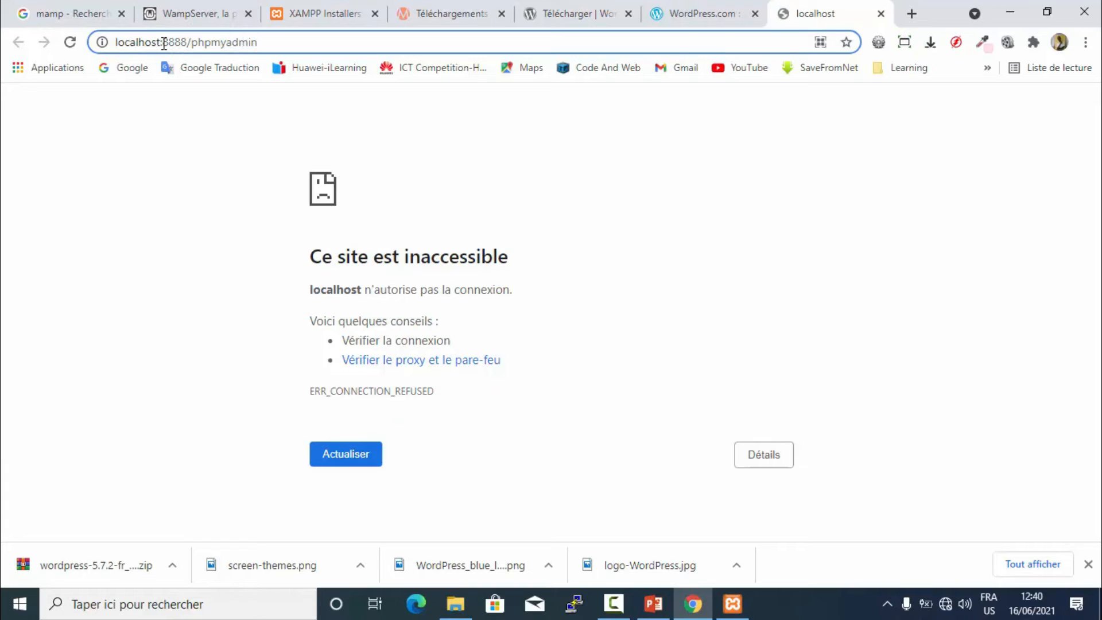
left_click_drag(164, 43, 192, 43)
left_click(737, 607)
left_click(397, 115)
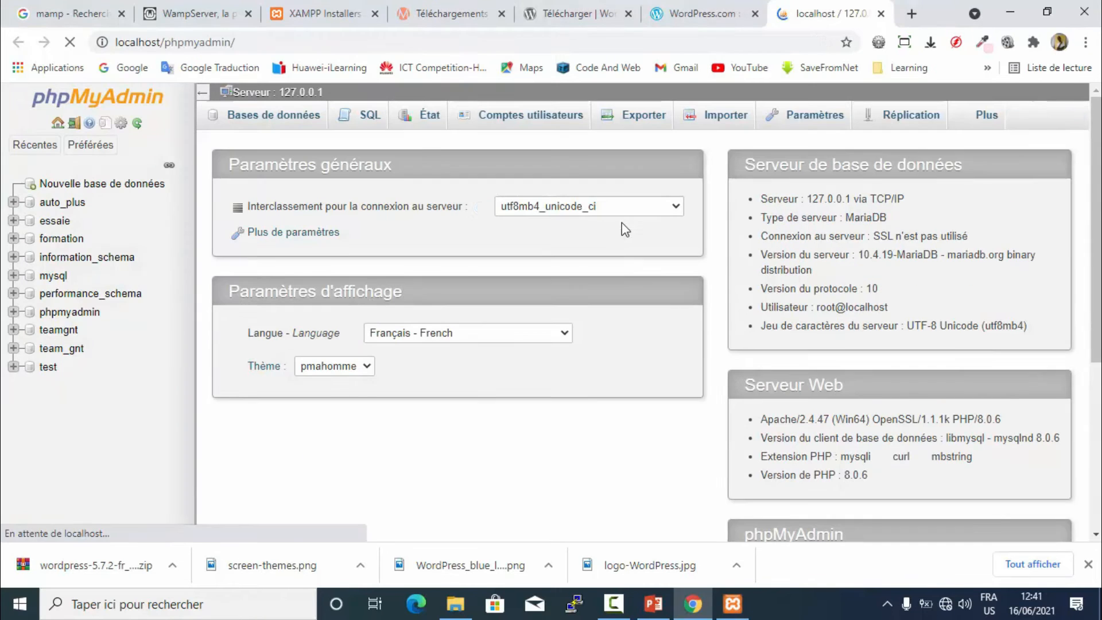
left_click(732, 603)
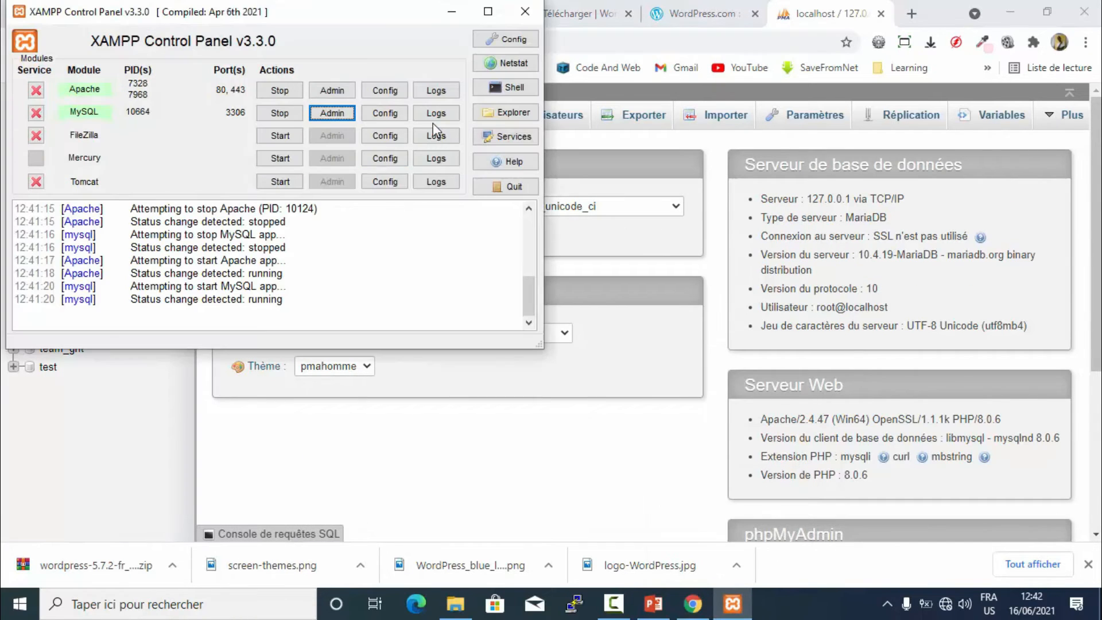
left_click(497, 41)
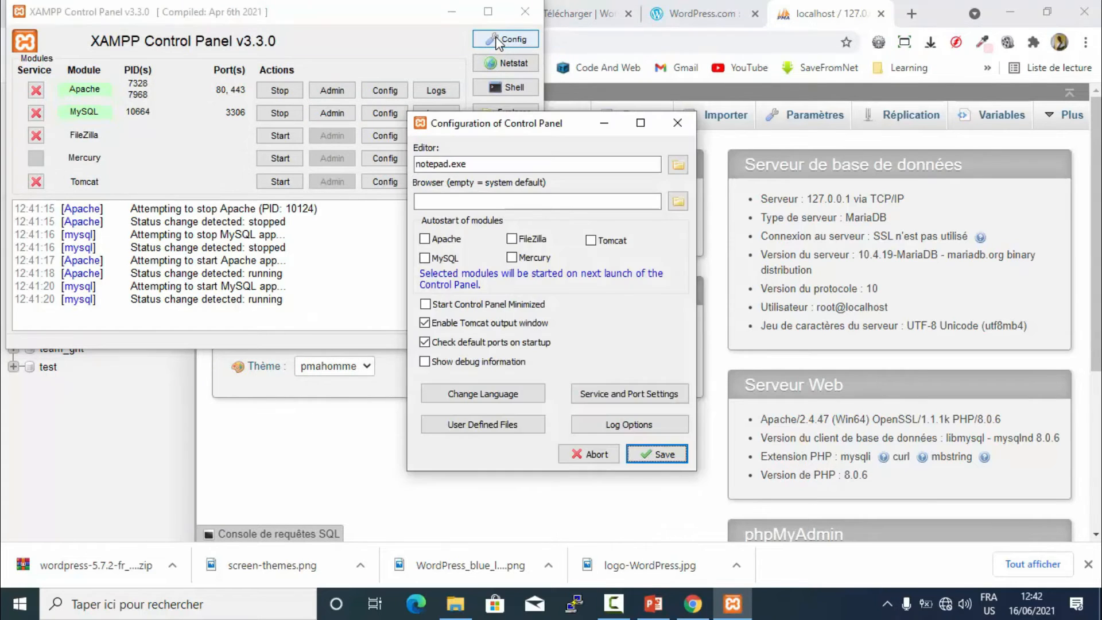
left_click(631, 394)
double_click(220, 206)
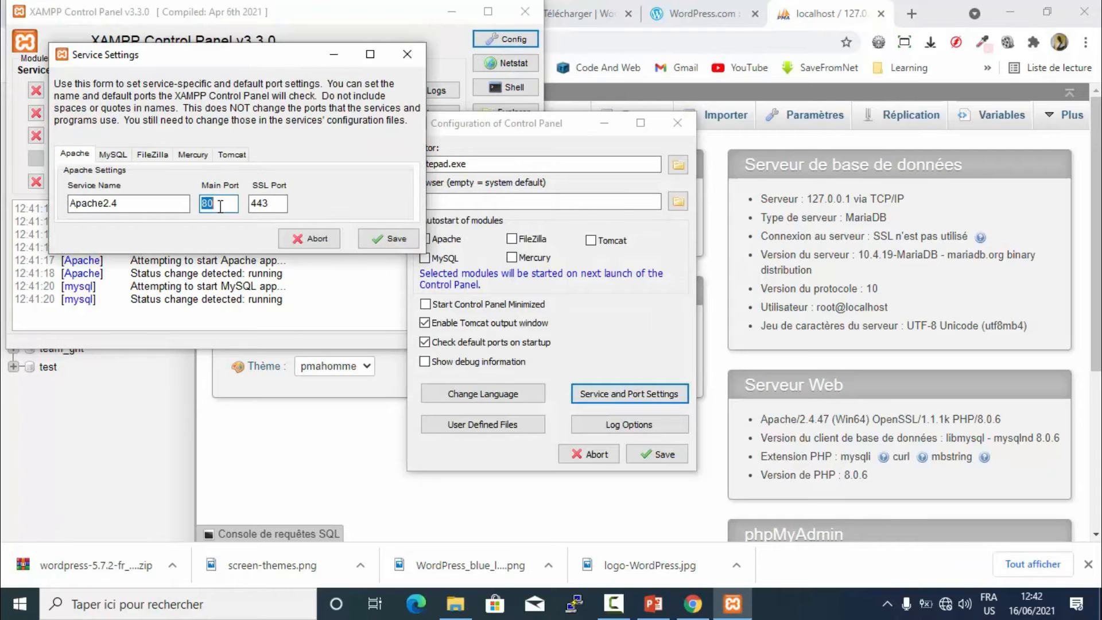
left_click_drag(213, 58, 305, 42)
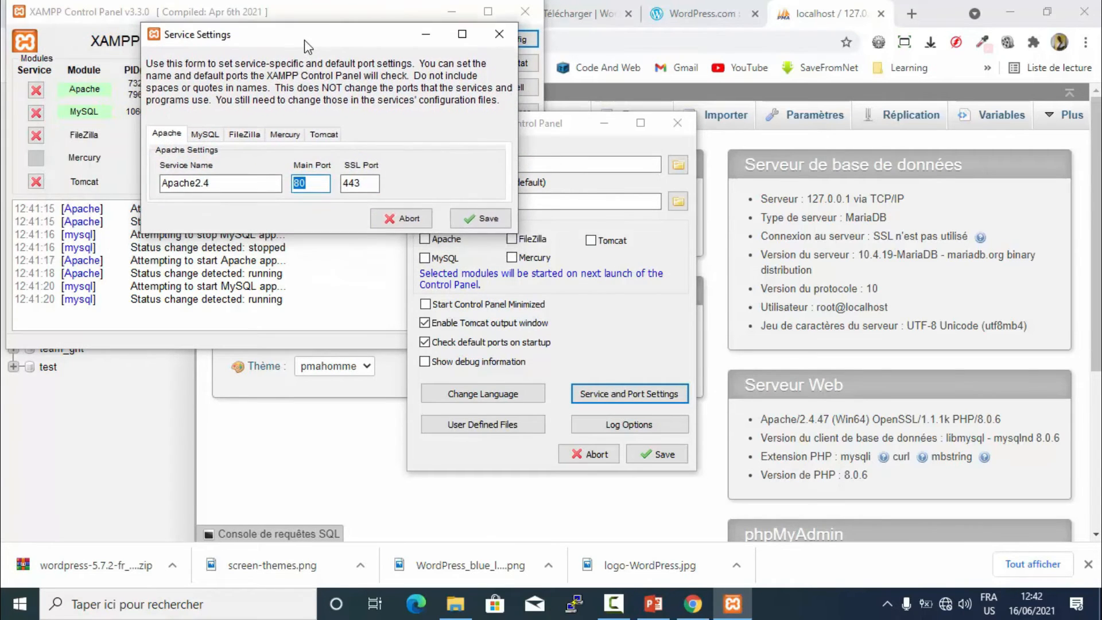
left_click(305, 186)
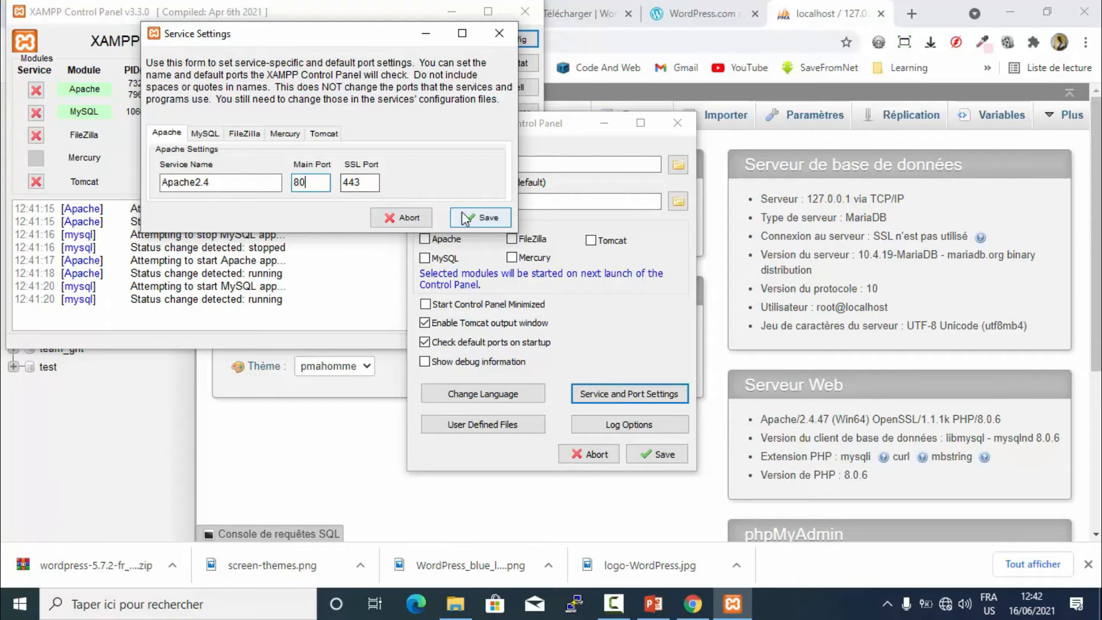
left_click(480, 218)
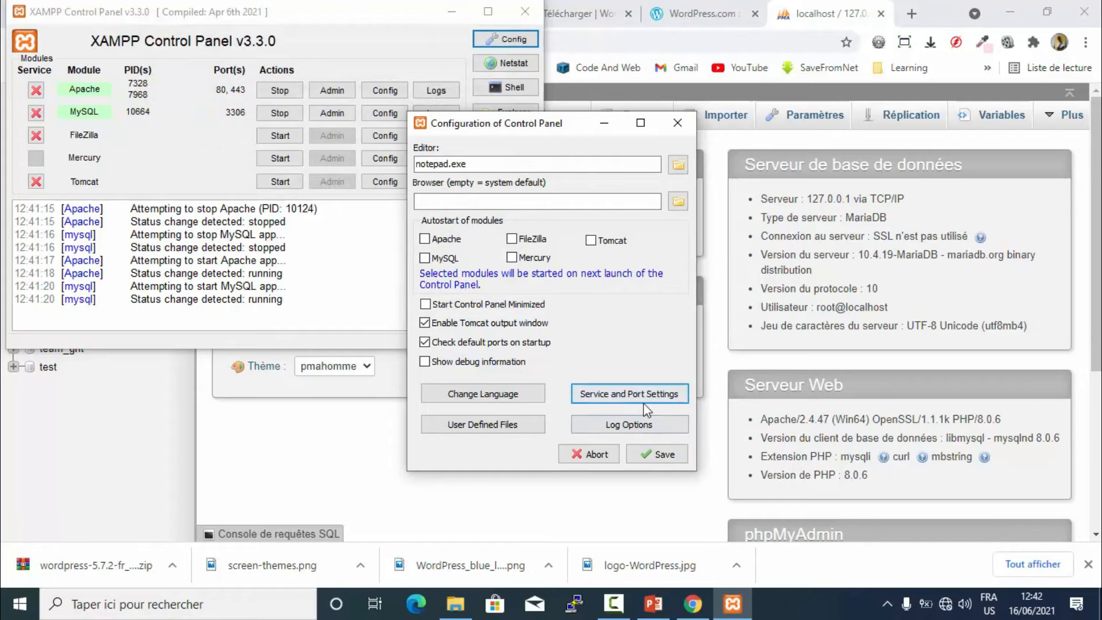
left_click(630, 394)
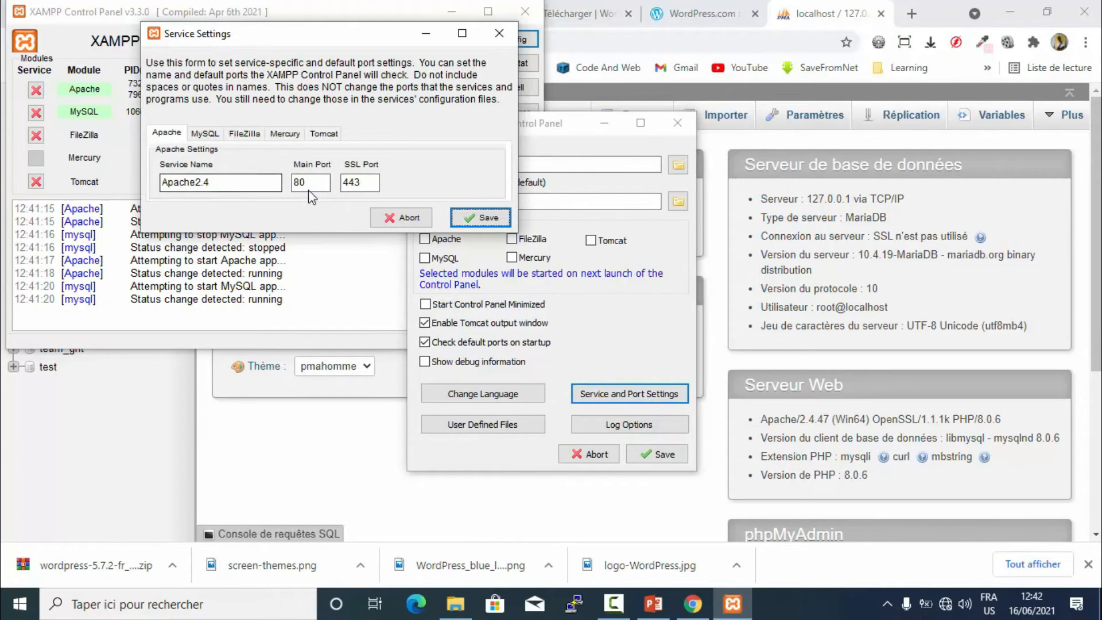
left_click(502, 34)
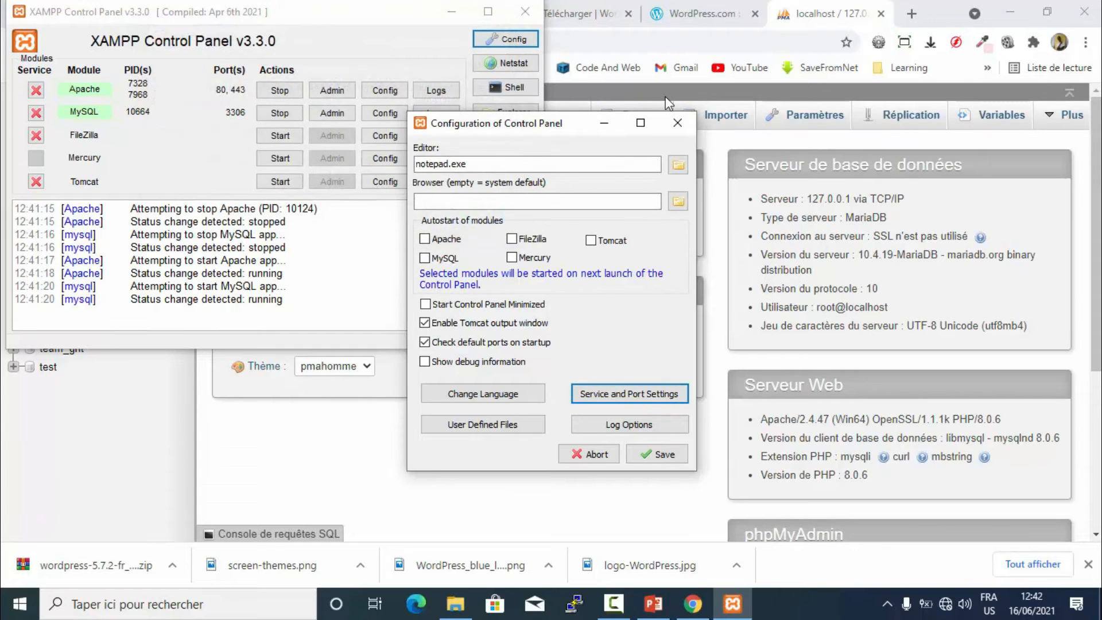
left_click(673, 117)
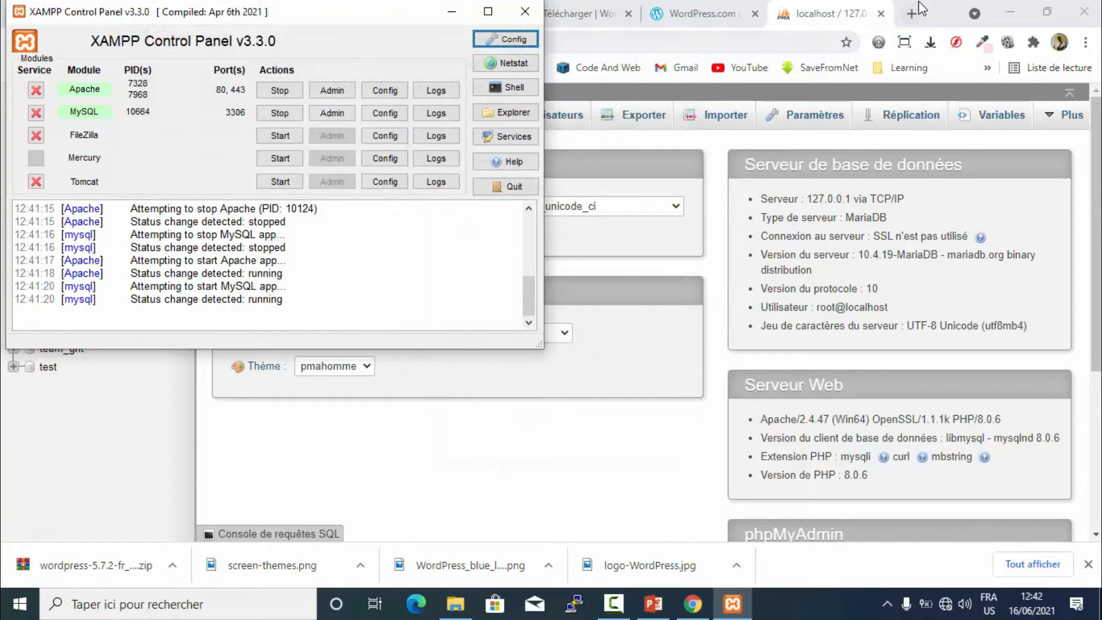
left_click(934, 8)
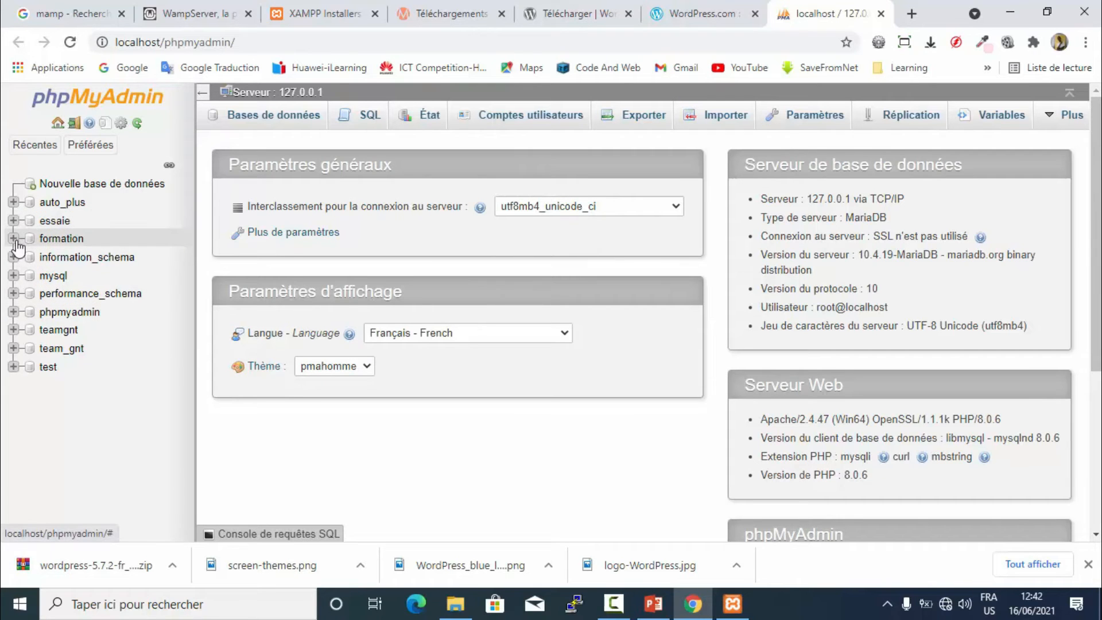
- Open and then close phpMyAdmin's recently used tables list
left_click(41, 148)
left_click(37, 145)
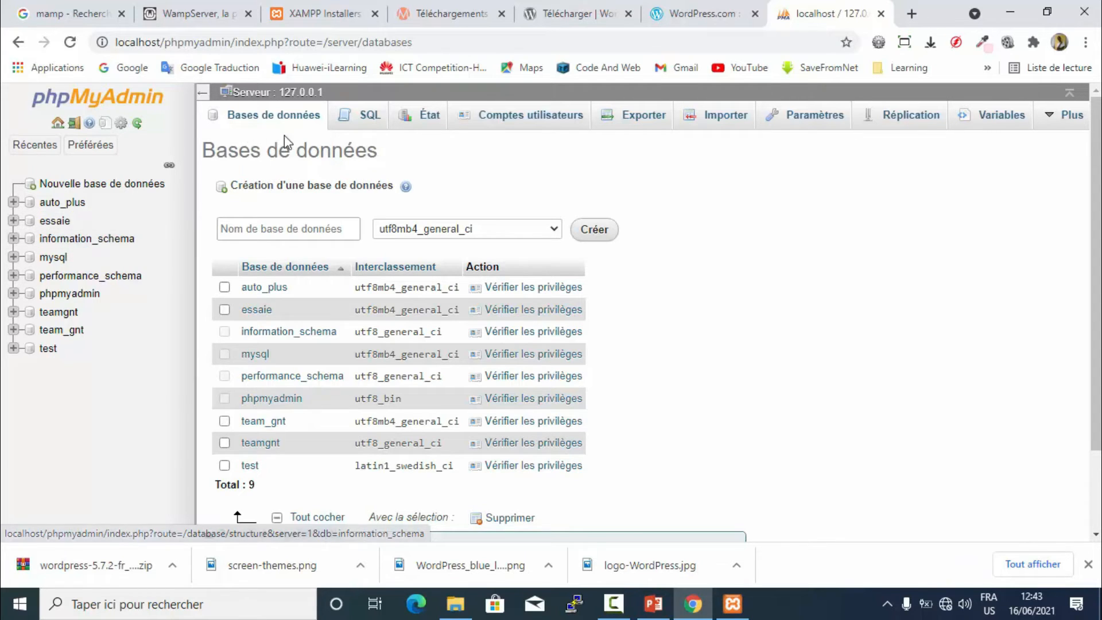
- Create a database named formation with utf8mb4_general_ci collation, then show the desktop
left_click(293, 229)
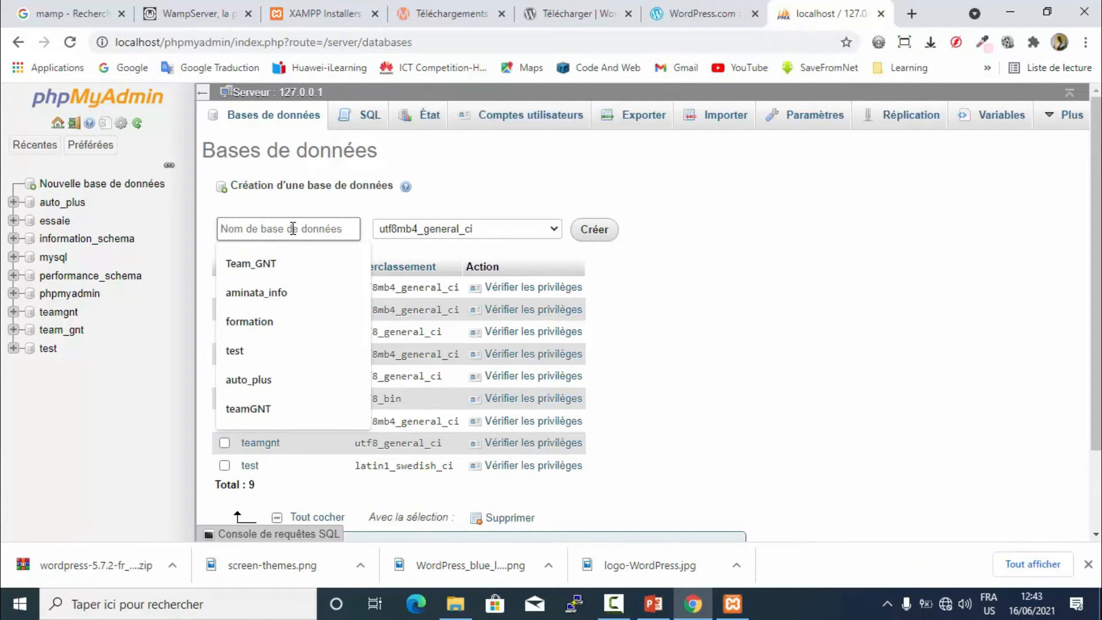
type("f")
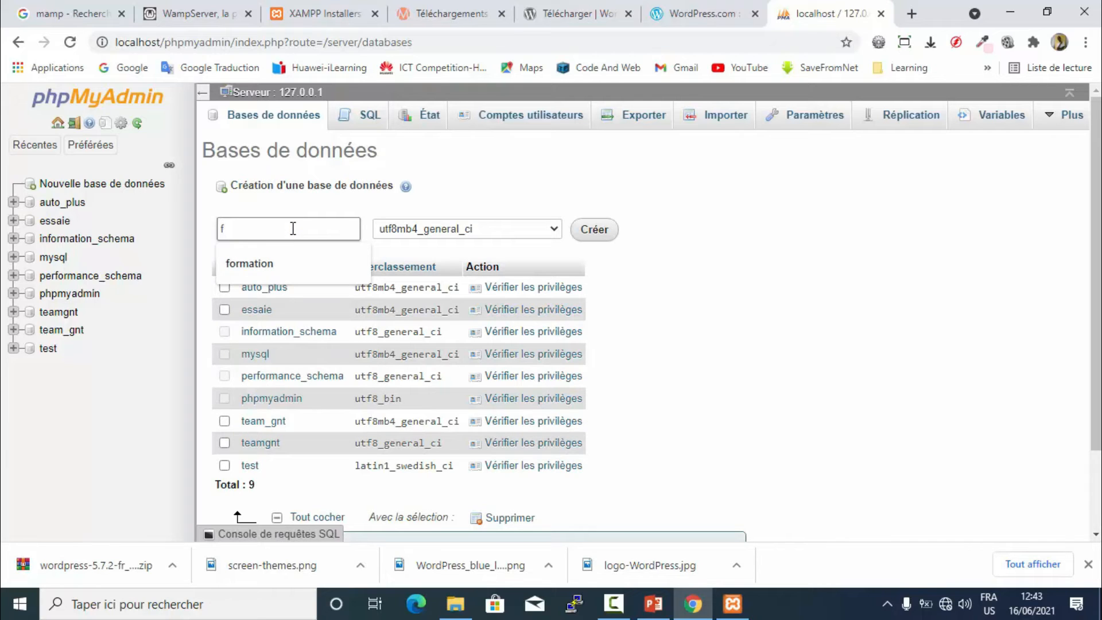
type("ormation")
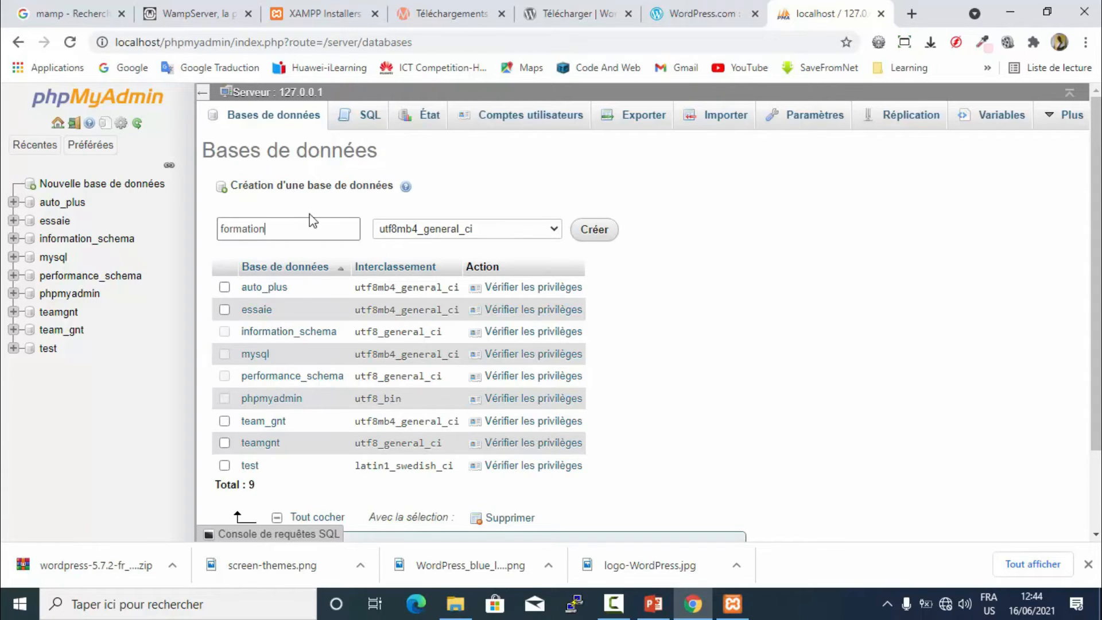
double_click(285, 230)
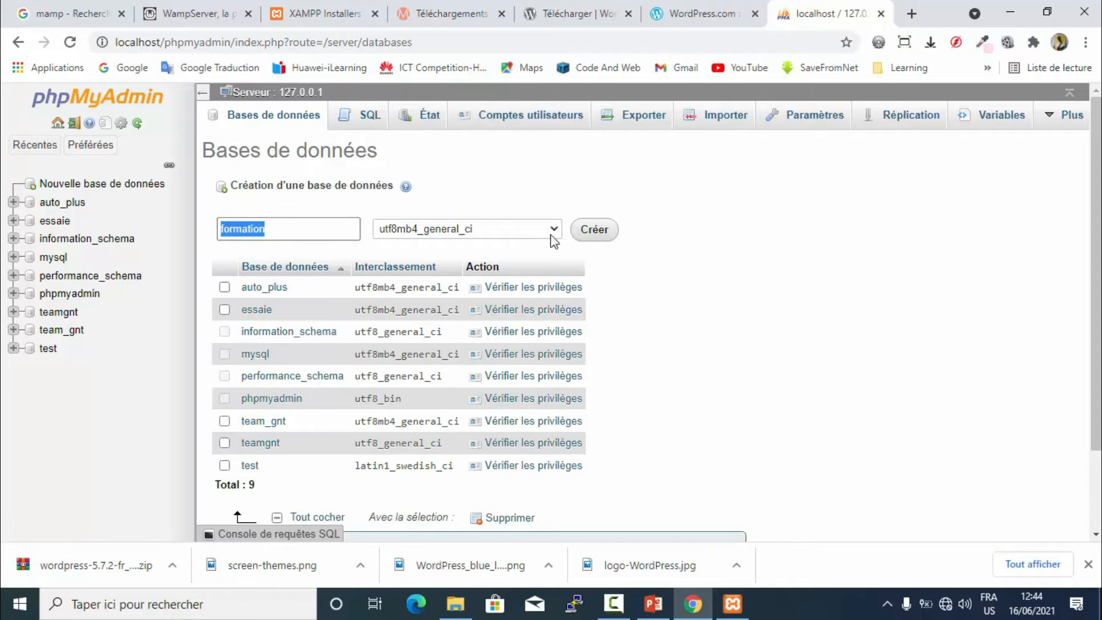
left_click(595, 231)
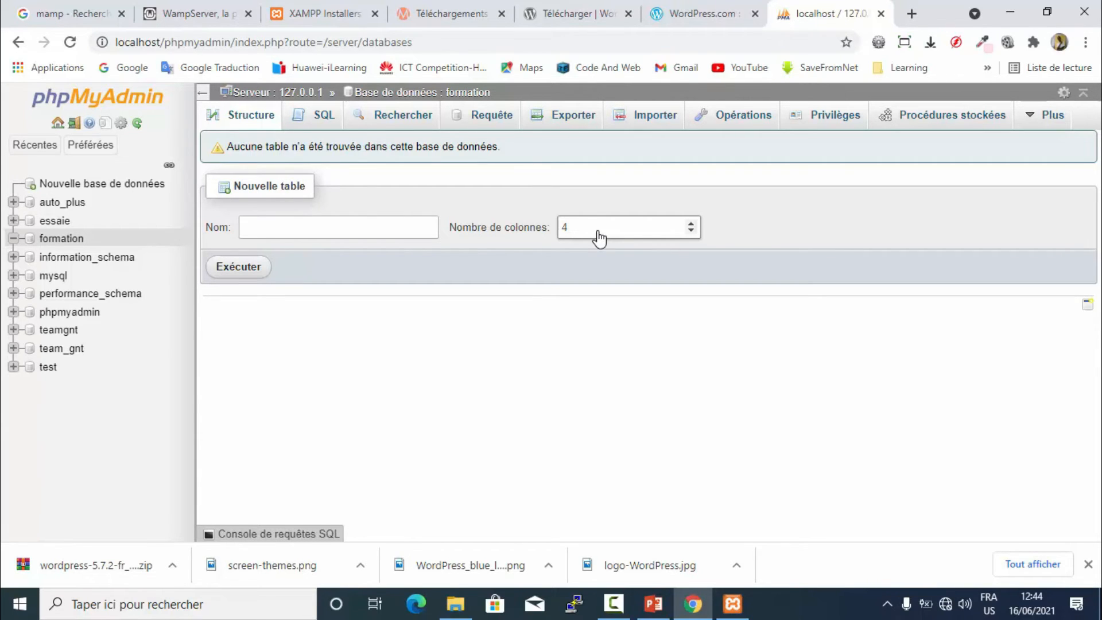
key("super+d")
- Browse File Explorer to C:\xampp\htdocs
left_click(934, 194)
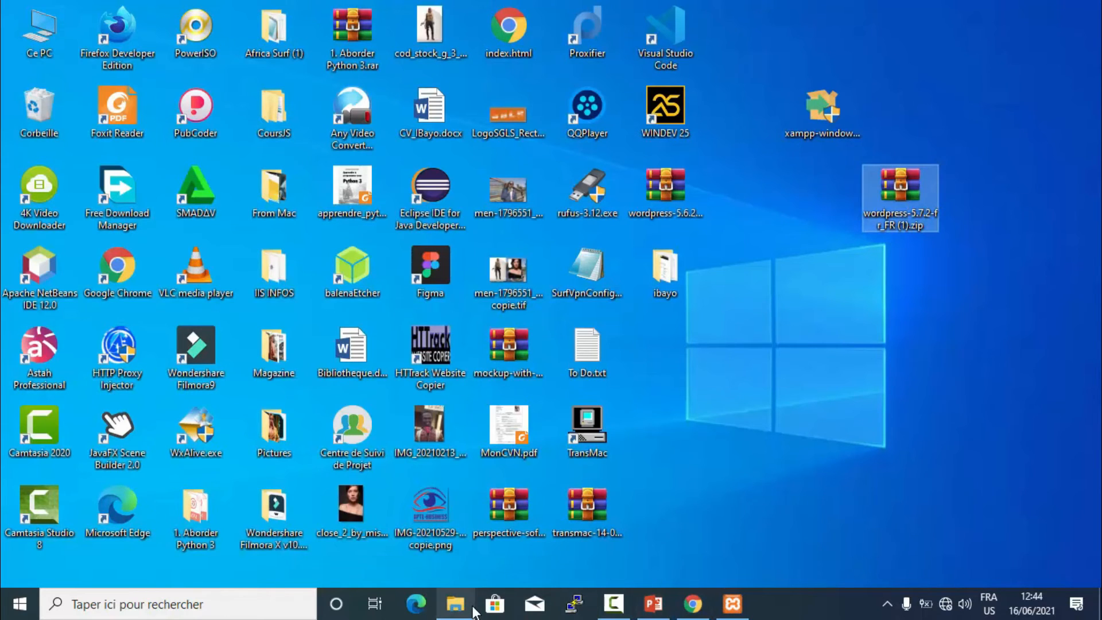
left_click(455, 604)
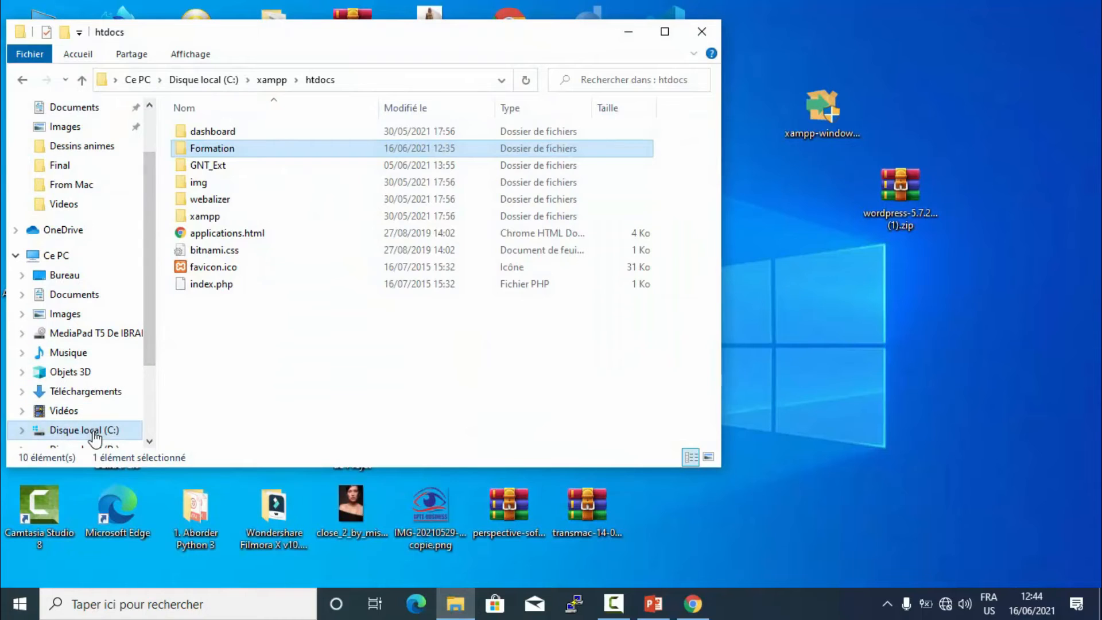
left_click(87, 430)
double_click(204, 319)
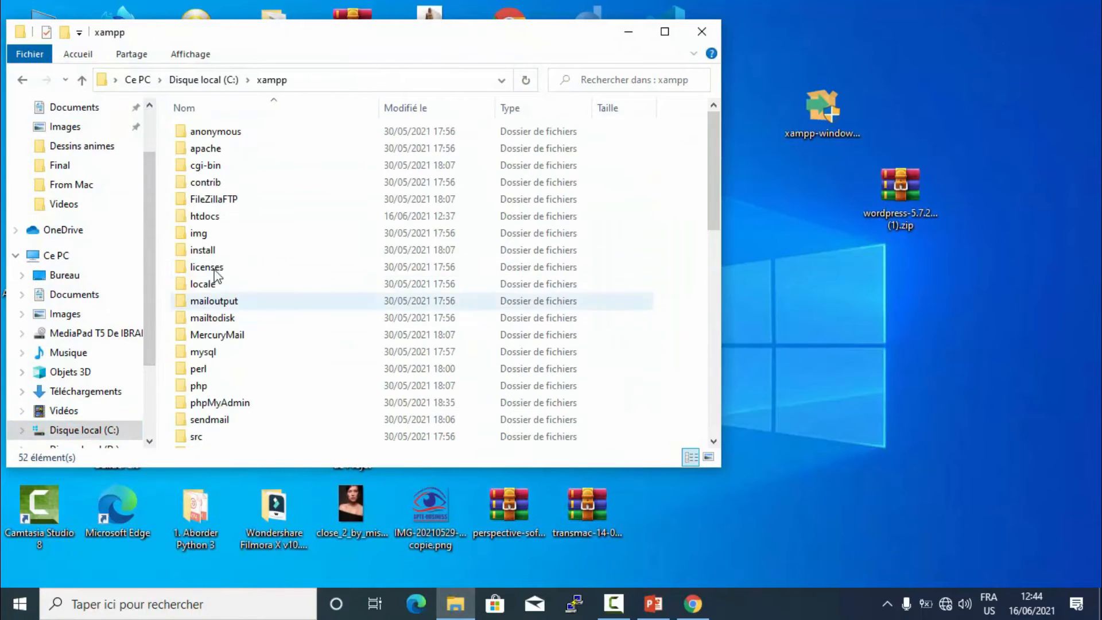
double_click(204, 216)
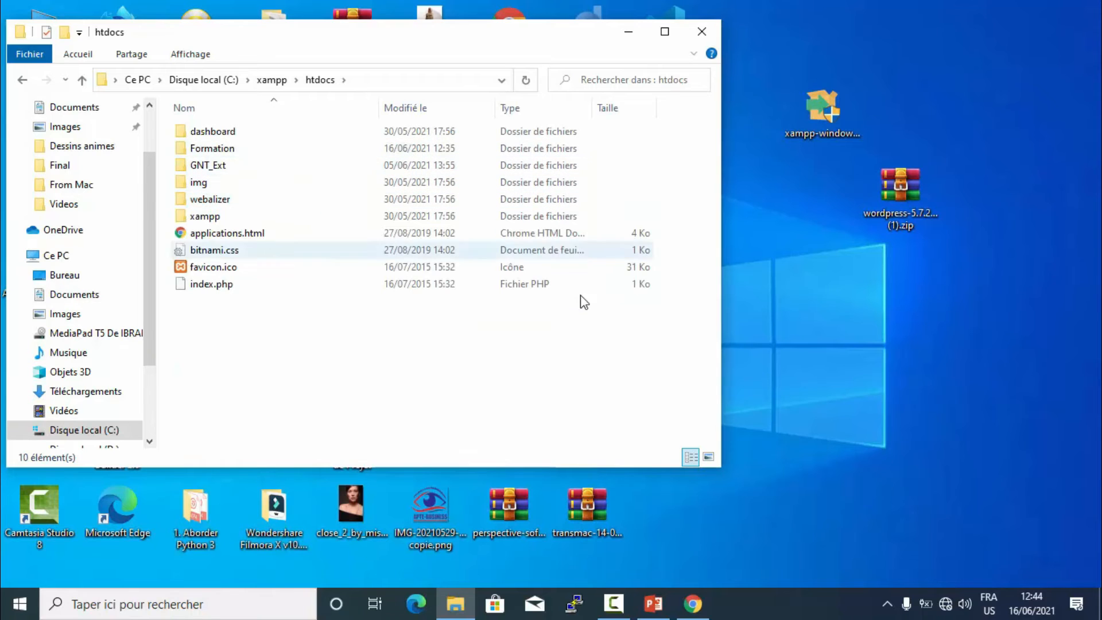
- Minimize the htdocs window and show the hidden notification-area icons
left_click(694, 603)
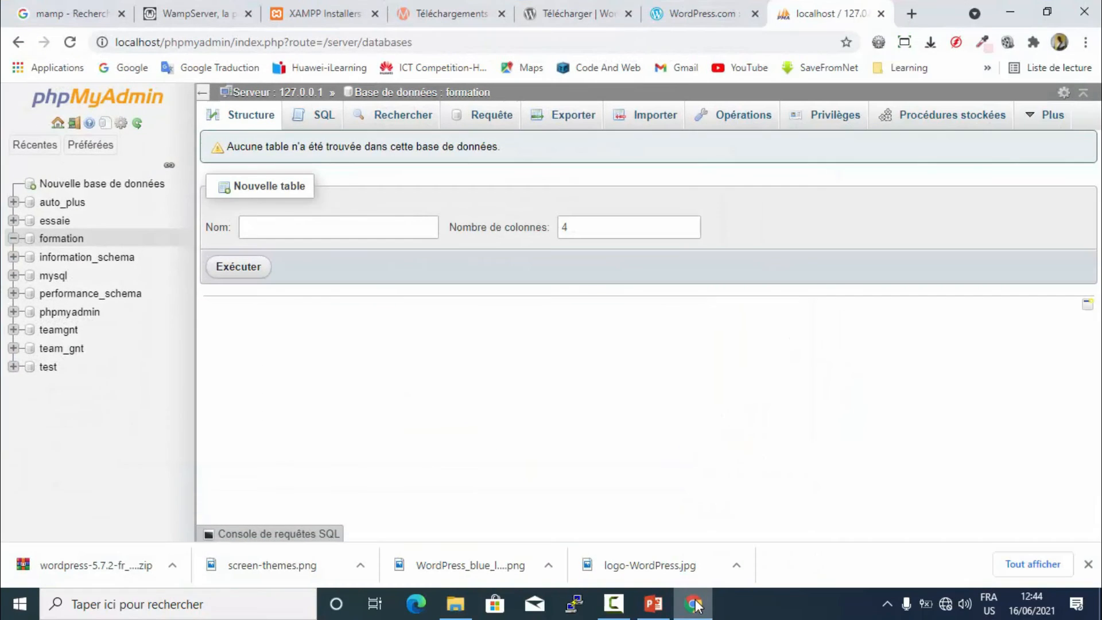
left_click(692, 602)
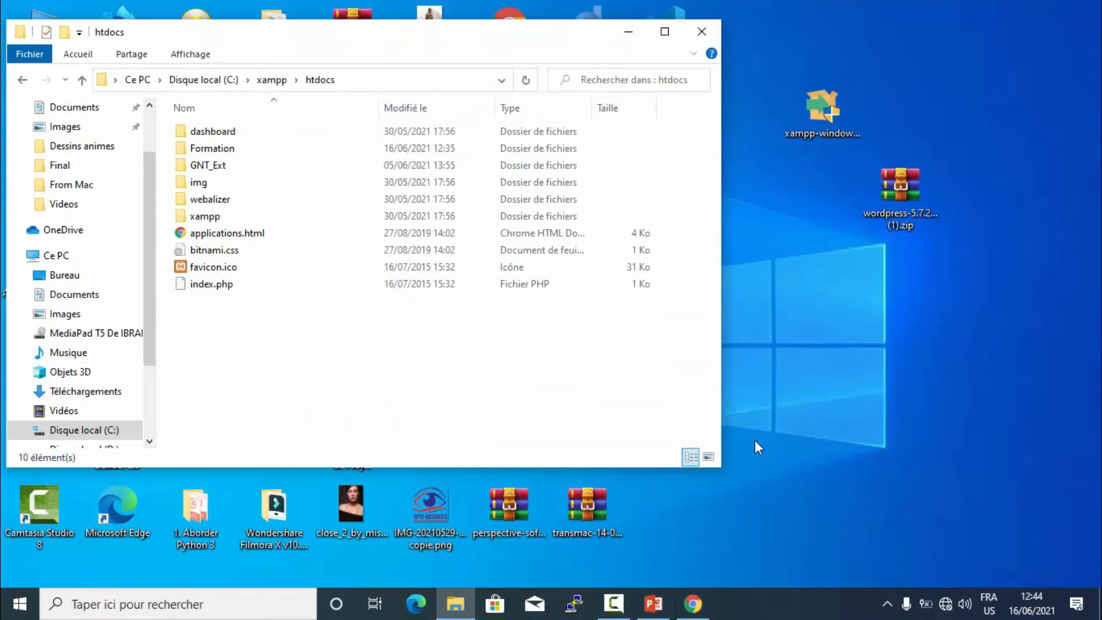
left_click(627, 34)
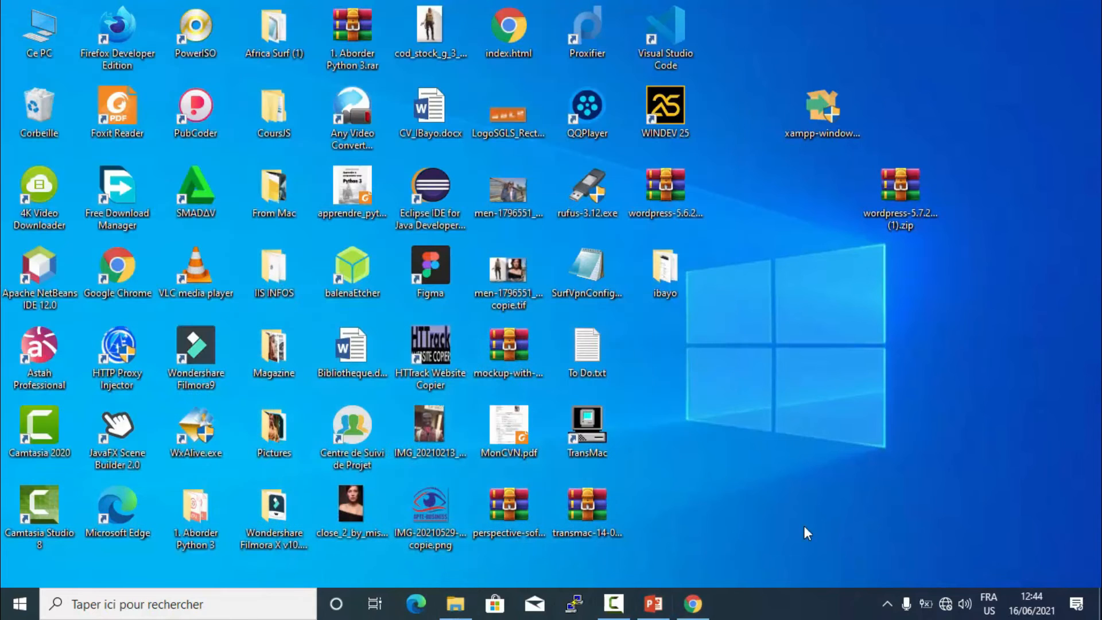
left_click(884, 604)
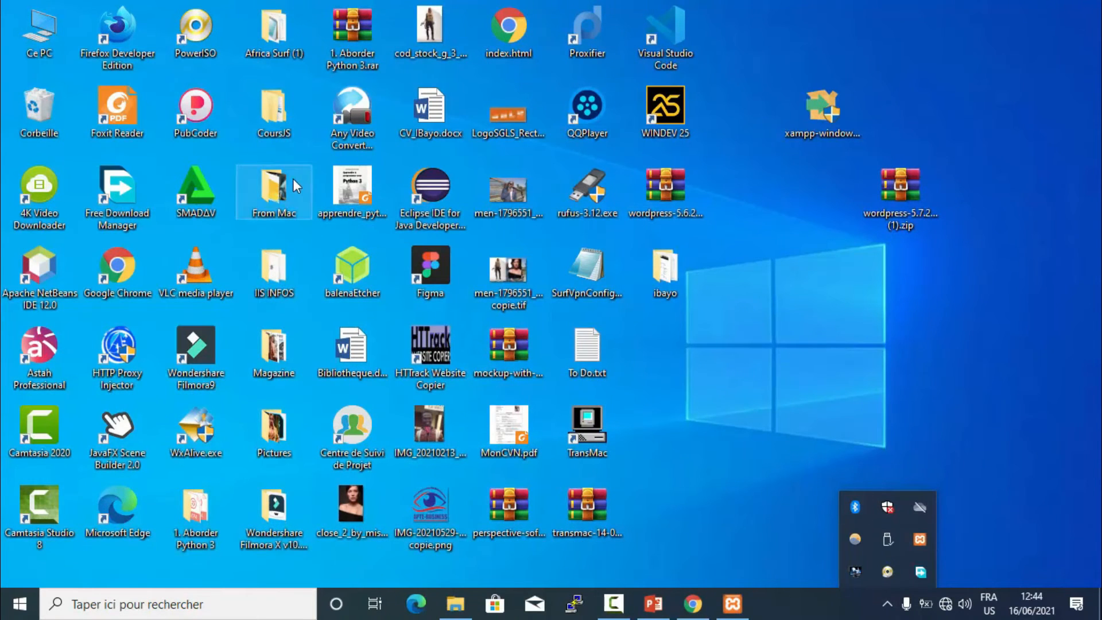
- Show XAMPP Control Panel from the tray, closing the duplicate phpMyAdmin tab and minimizing Chrome
right_click(919, 539)
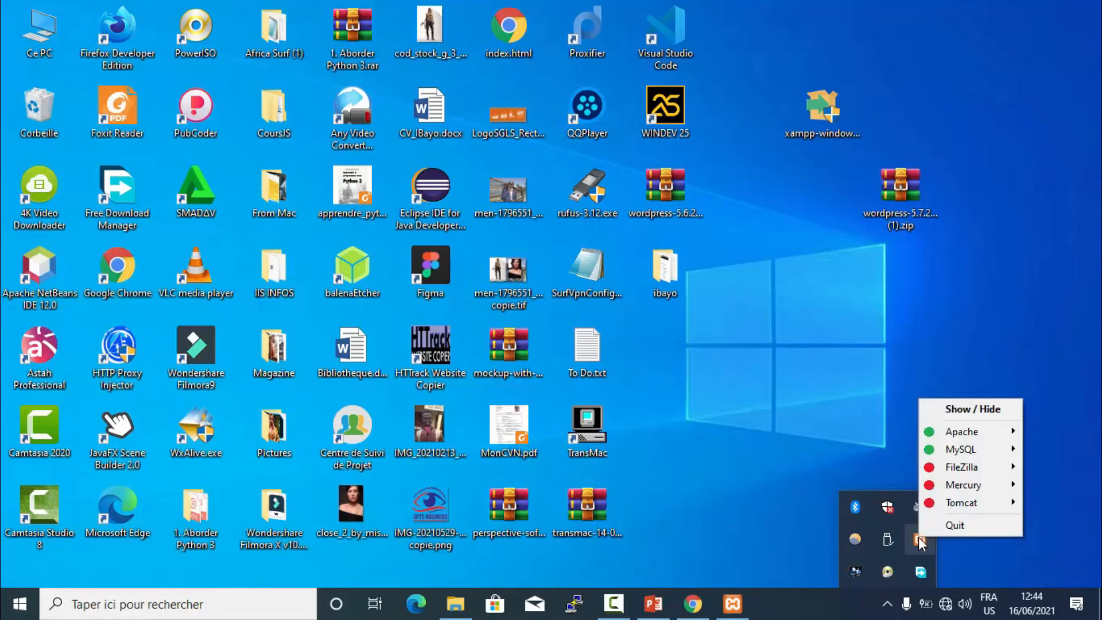
left_click(973, 409)
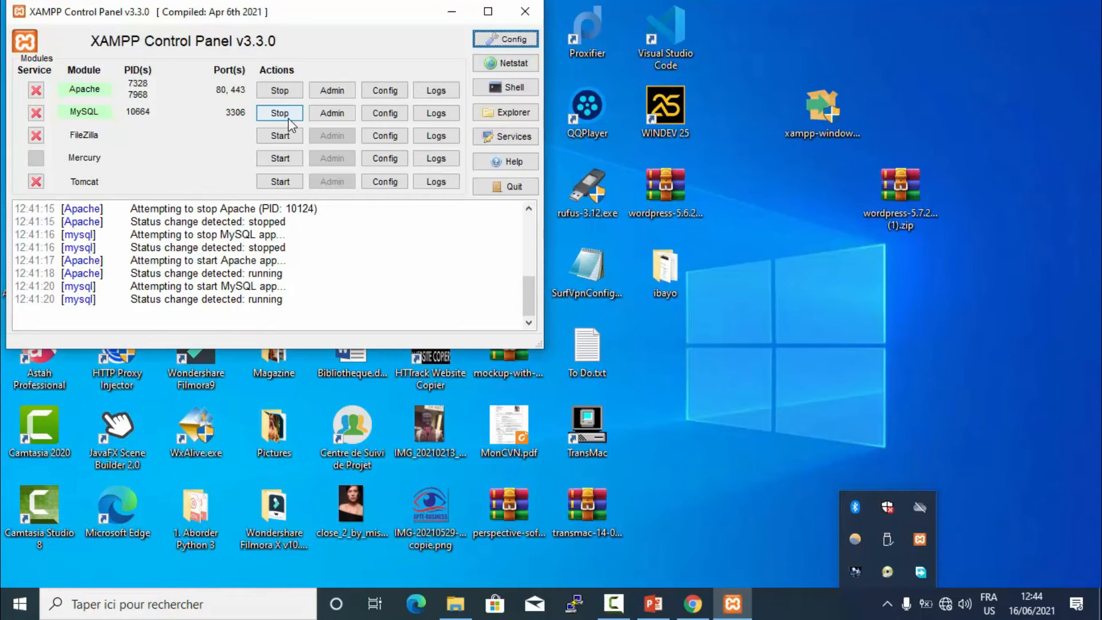
left_click(325, 113)
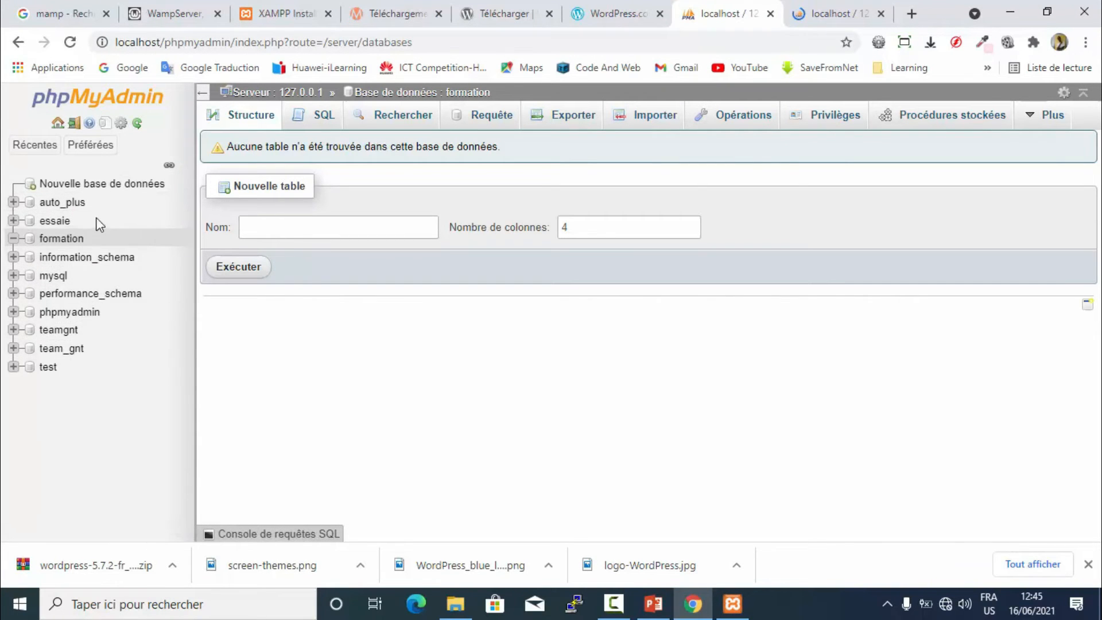
left_click(881, 13)
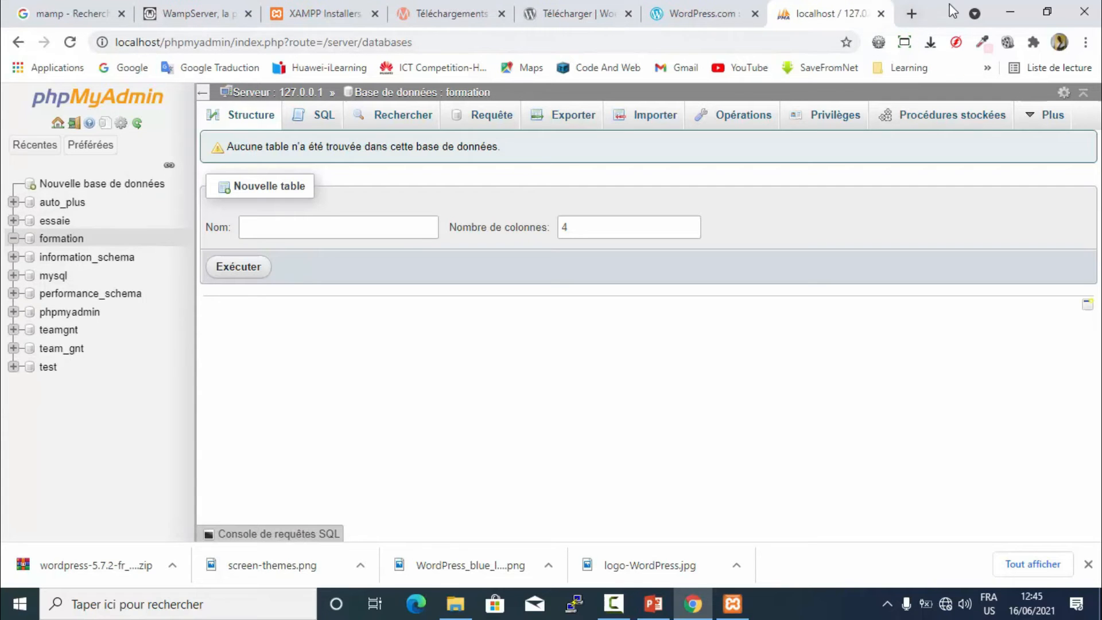
left_click(1010, 8)
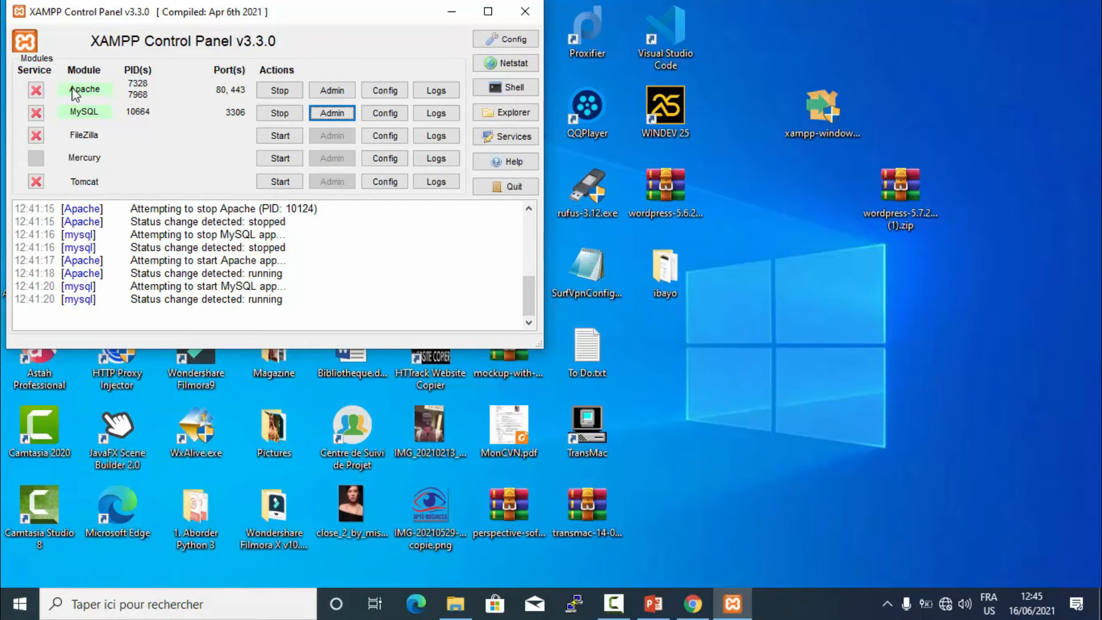
- Open the htdocs folder, select Formation, and refocus the XAMPP panel
left_click(455, 604)
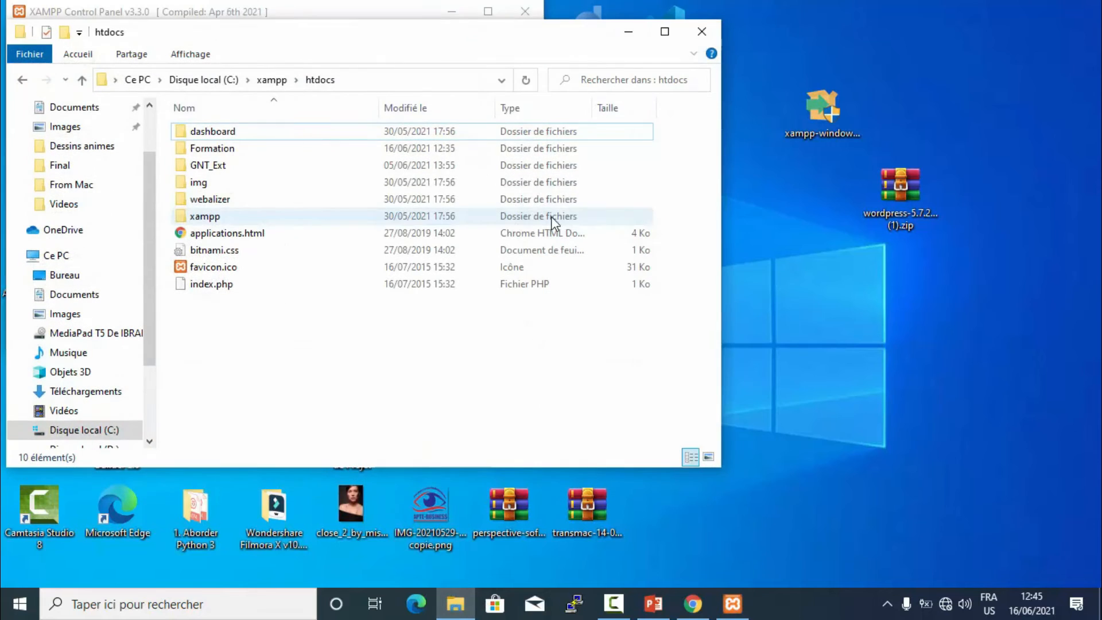
left_click(190, 149)
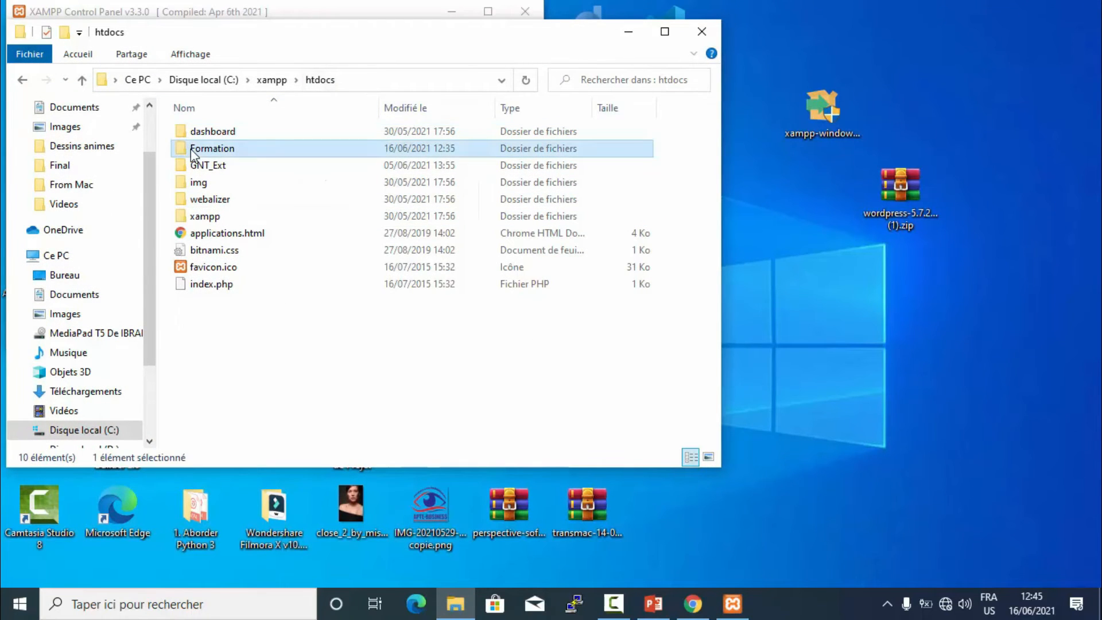
left_click(287, 9)
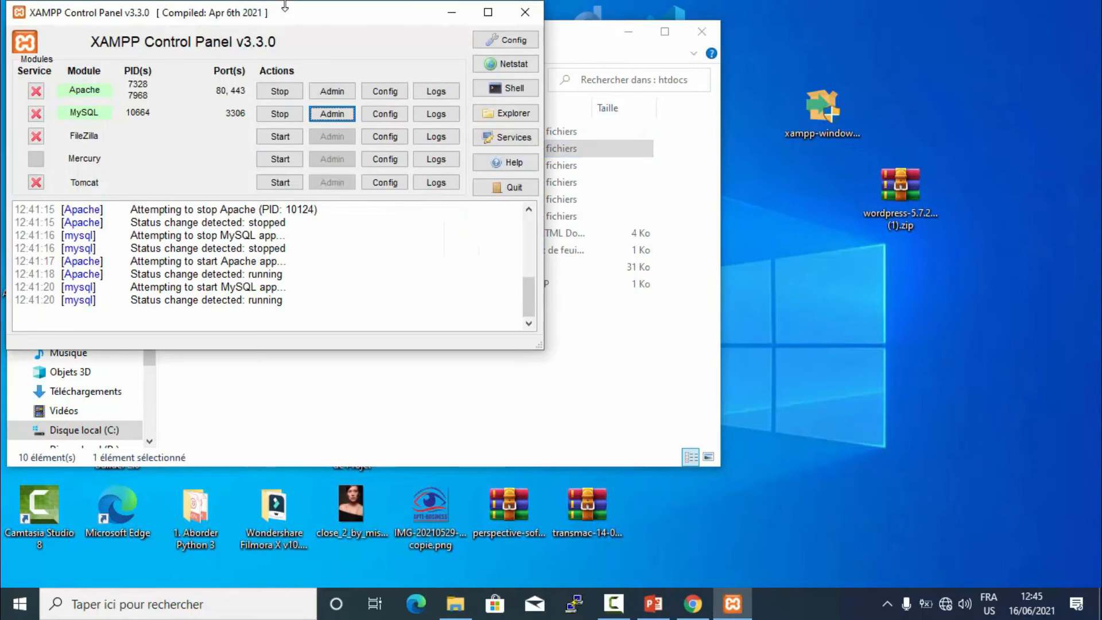
- Open the XAMPP Dashboard at localhost/dashboard via Apache's Admin button
left_click(338, 95)
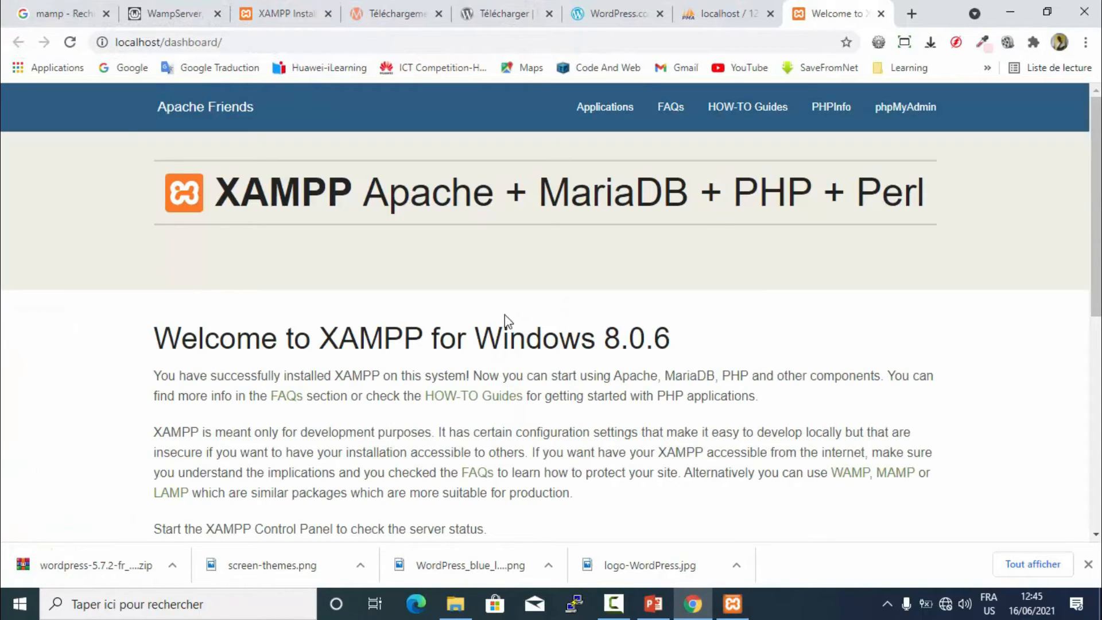
scroll(503, 314, "down", 8)
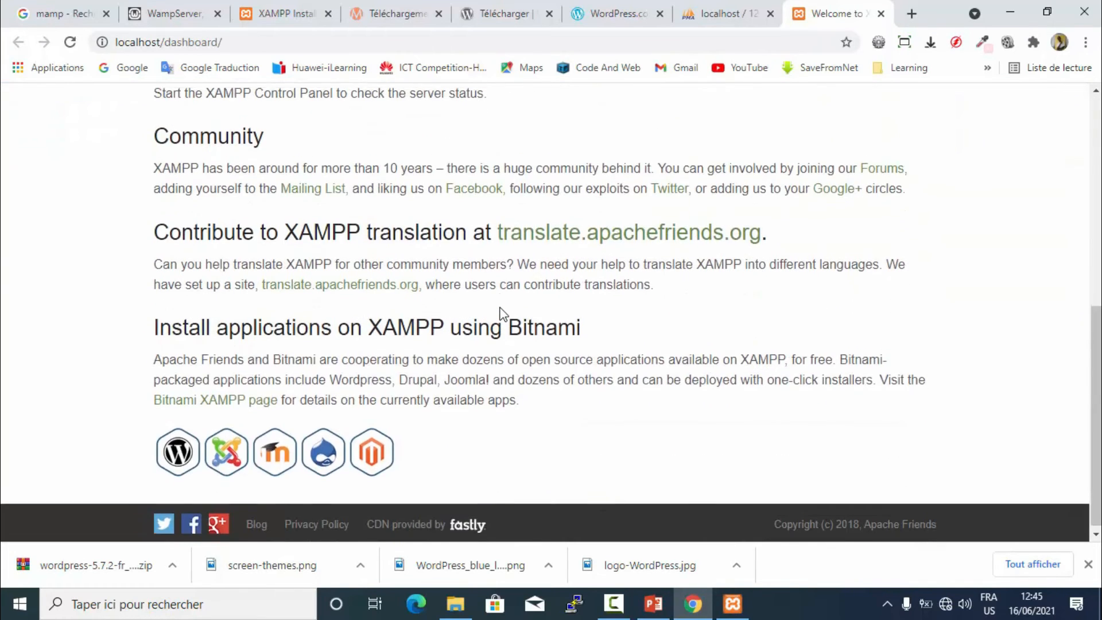
scroll(503, 314, "up", 8)
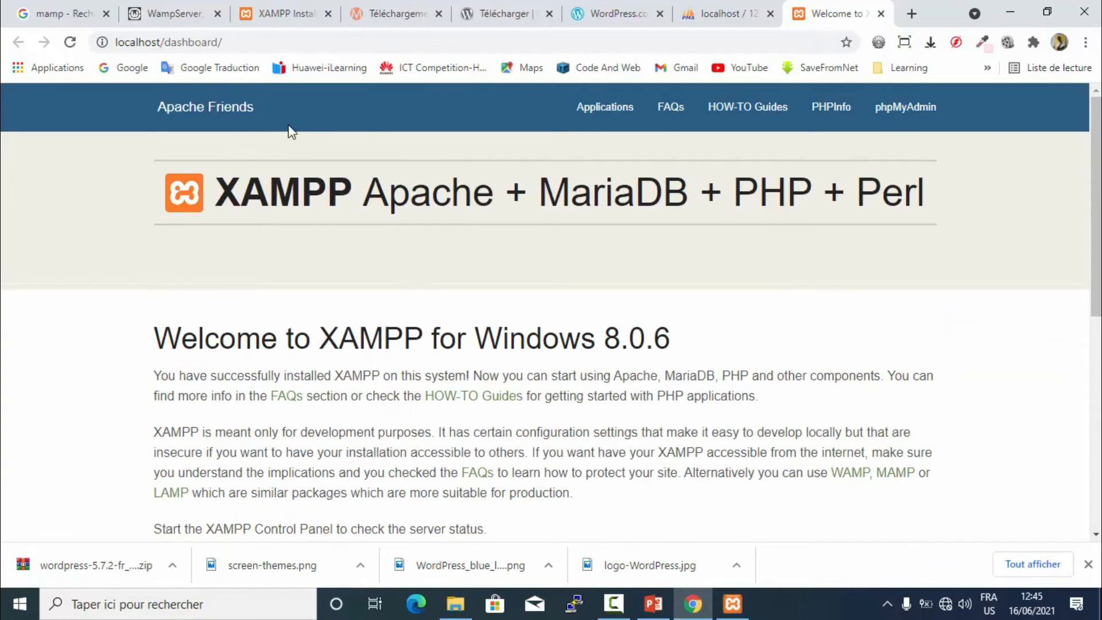
- Select index.php in htdocs, then return to the dashboard's address bar
left_click(455, 604)
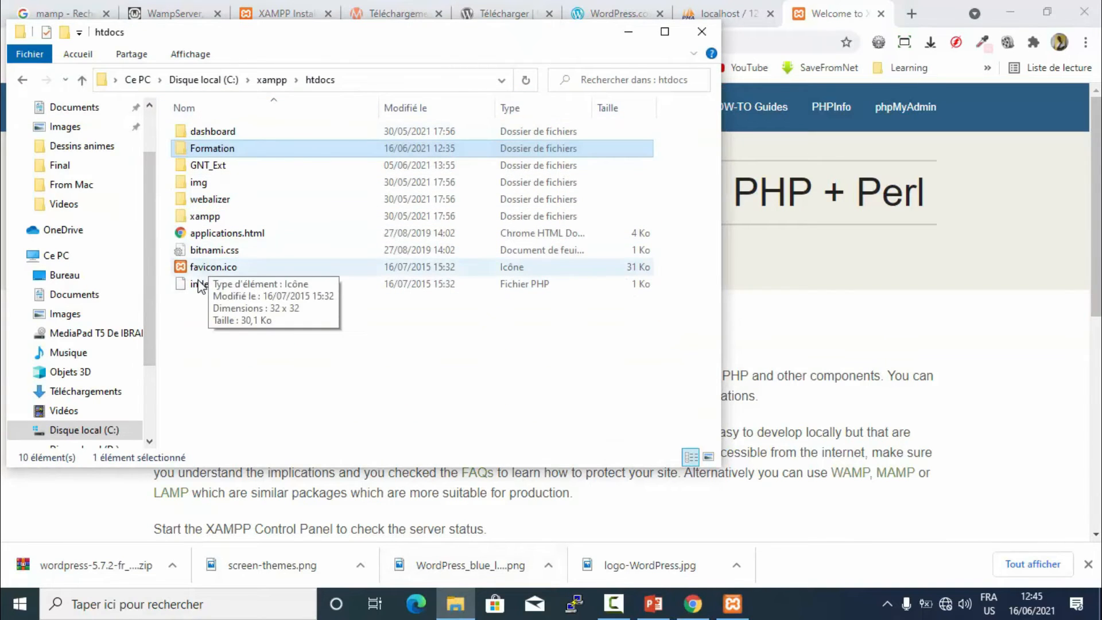
left_click(209, 285)
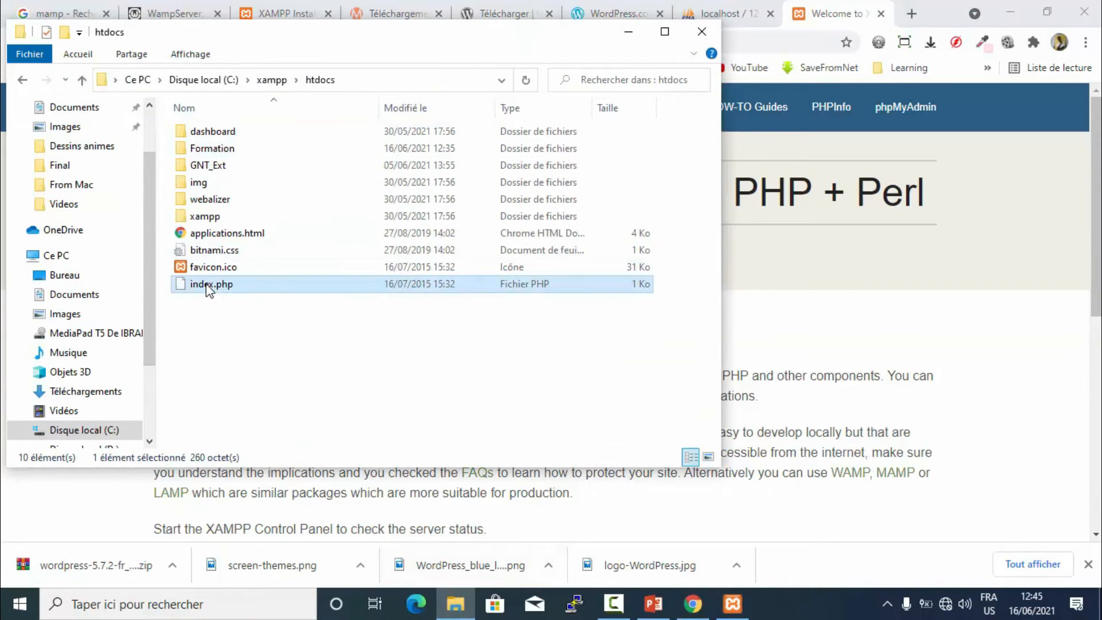
left_click(863, 328)
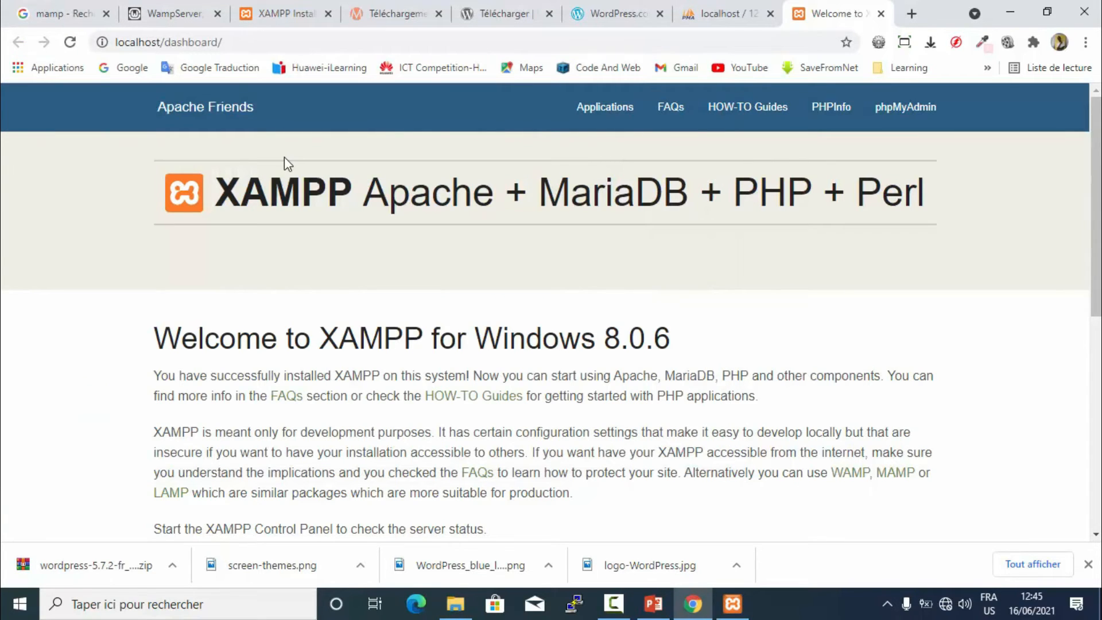
left_click(259, 43)
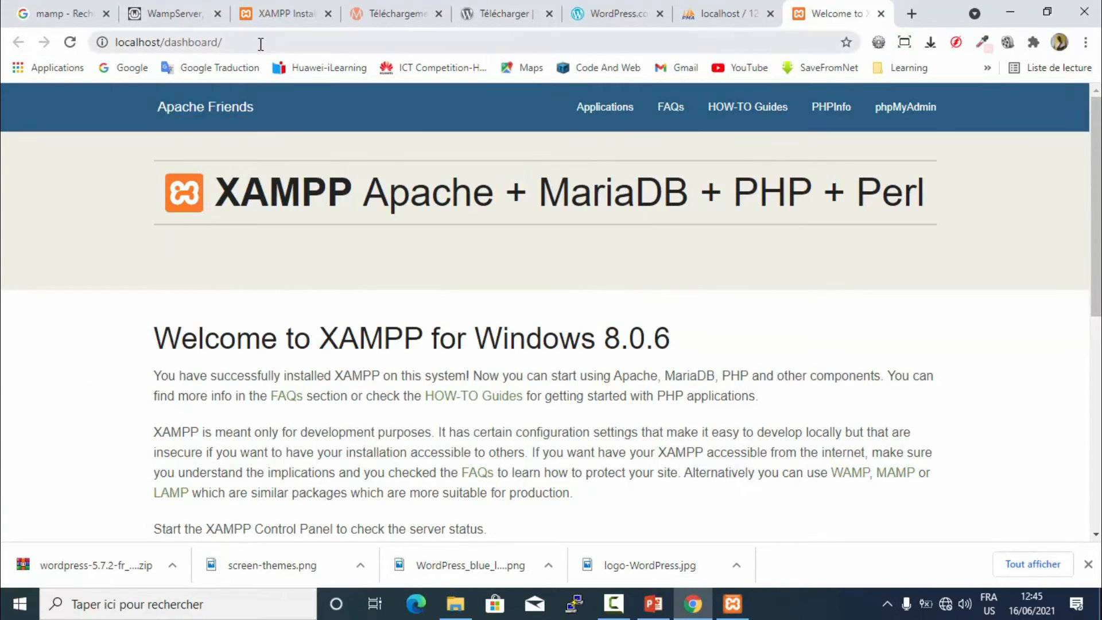
left_click_drag(260, 43, 183, 46)
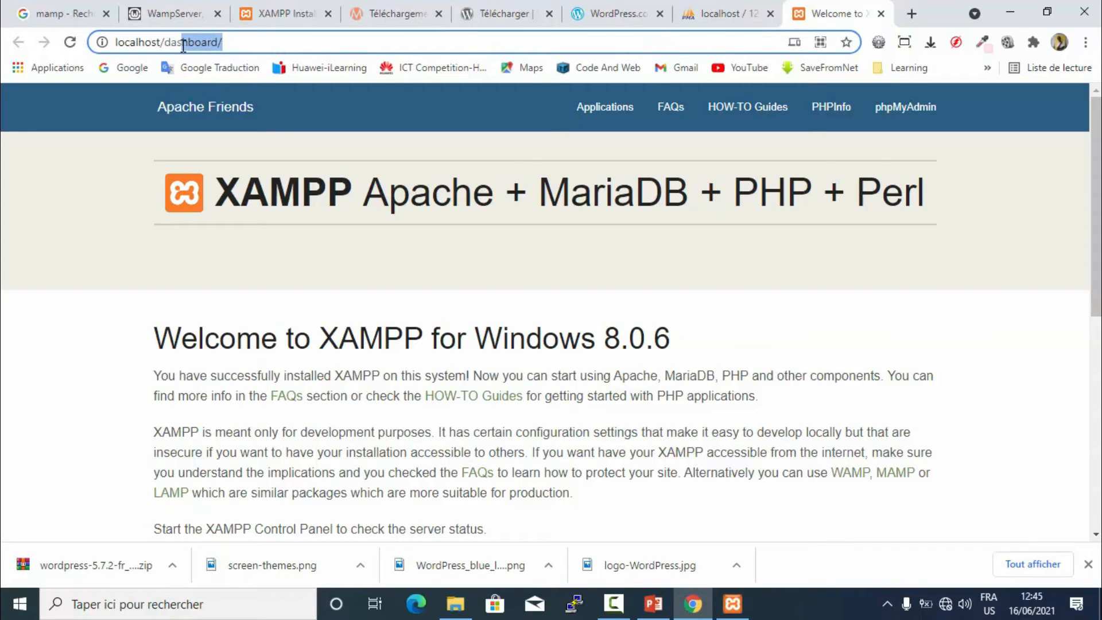
key("BackSpace")
key("BackSpace")
key("BackSpace")
key("BackSpace")
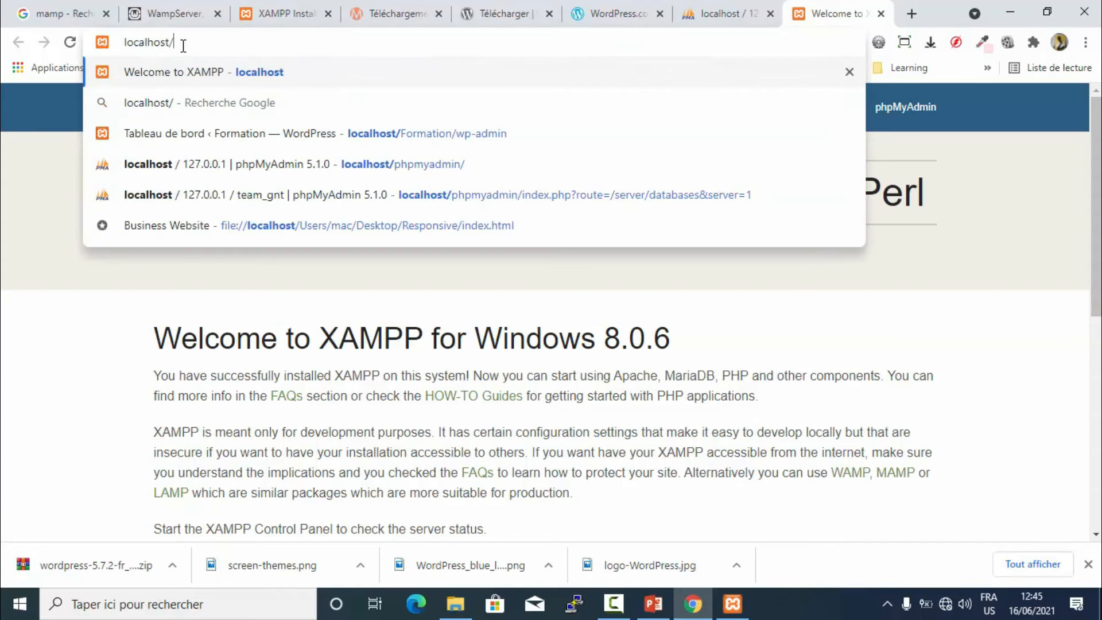
type("formation")
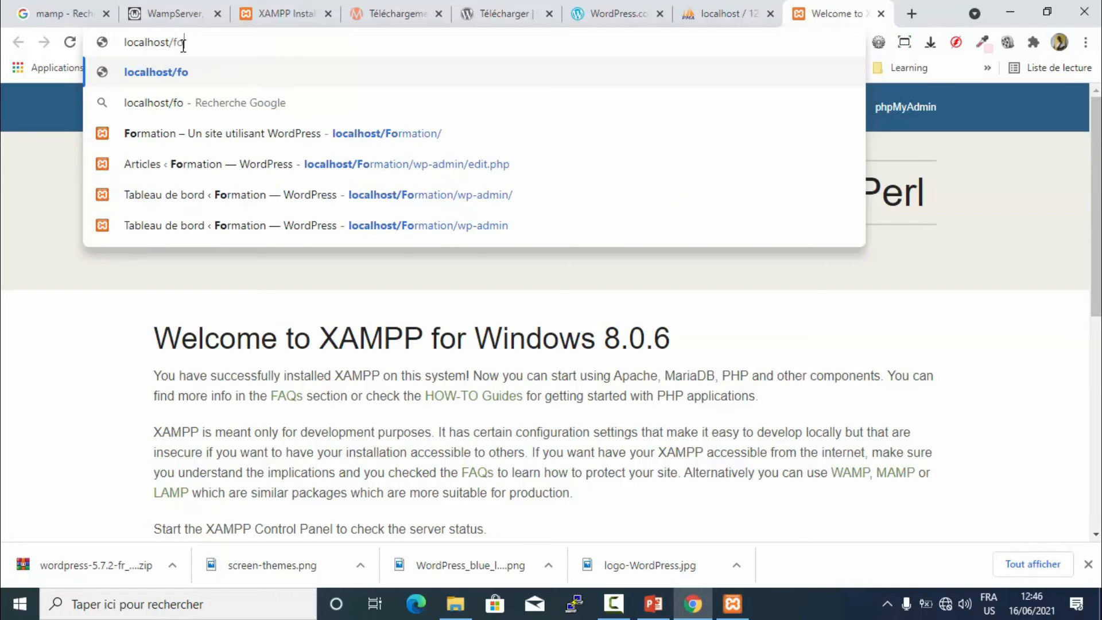
key("Return")
scroll(484, 309, "down", 1)
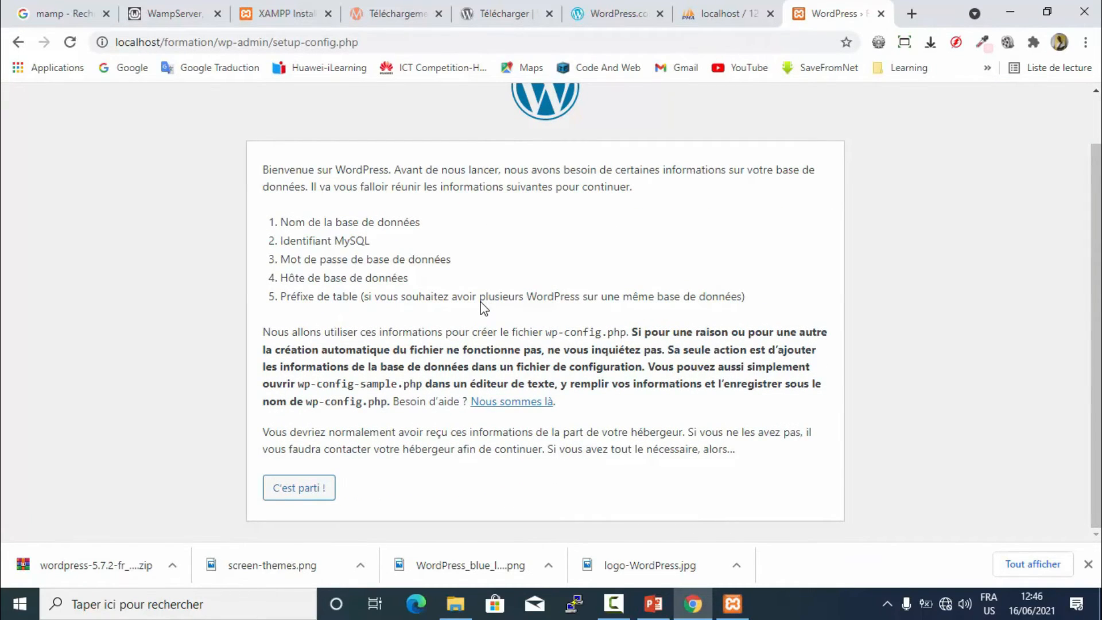
scroll(484, 309, "up", 1)
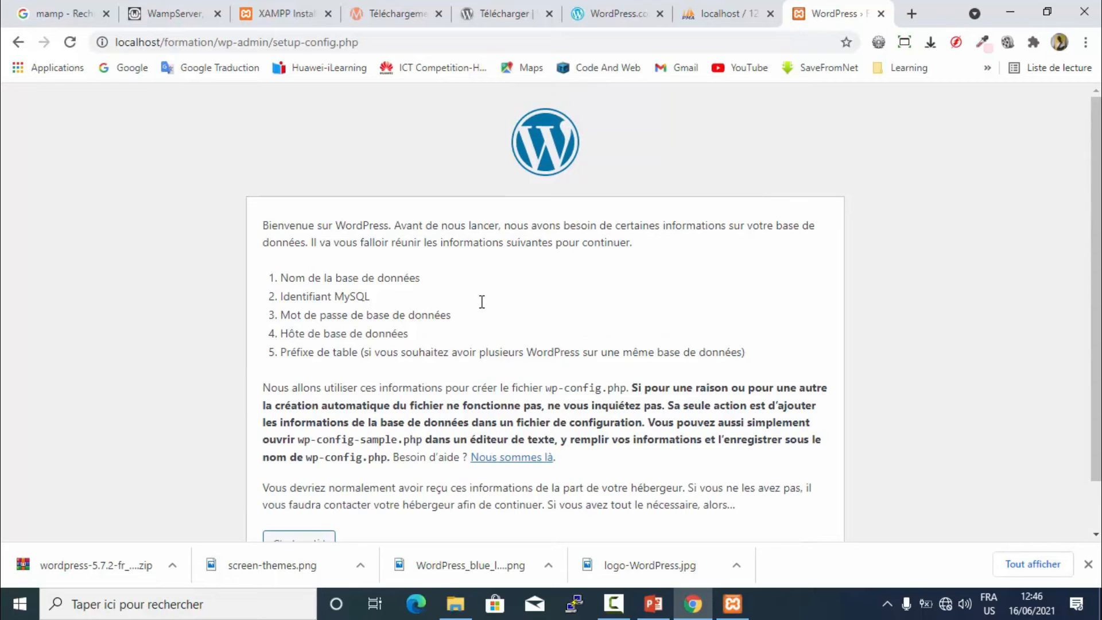
scroll(484, 305, "down", 1)
scroll(484, 305, "up", 1)
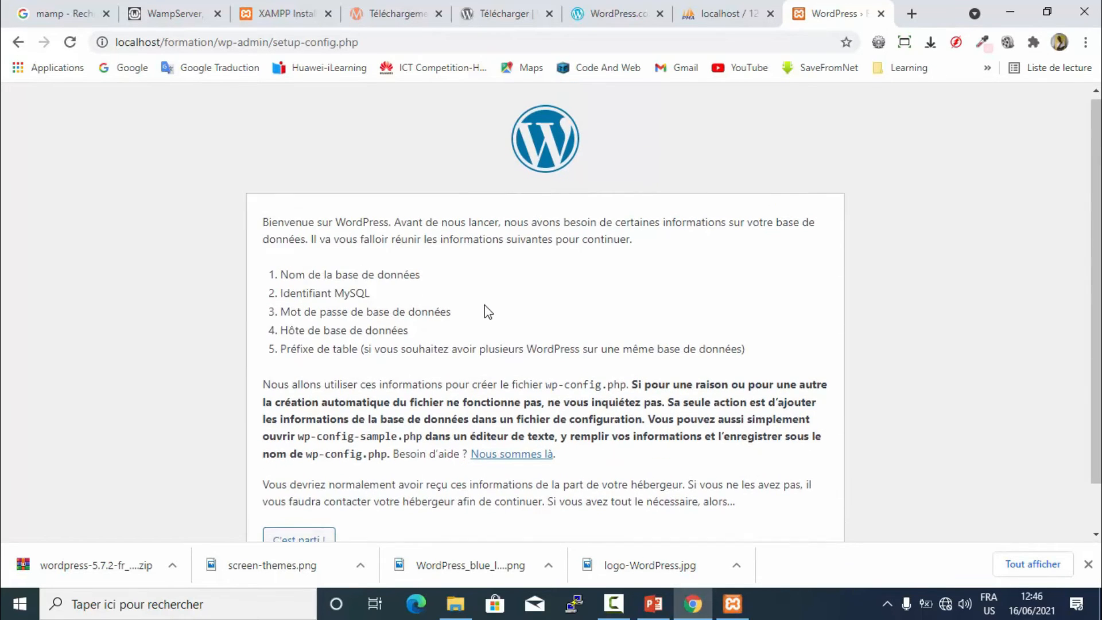
scroll(484, 305, "down", 1)
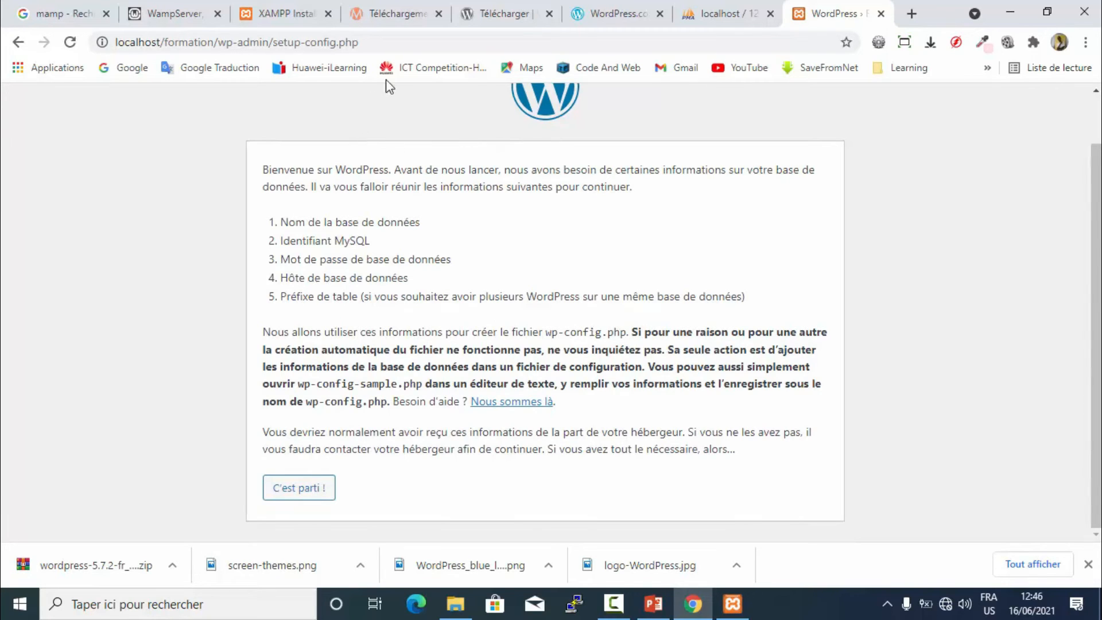
left_click_drag(411, 46, 182, 51)
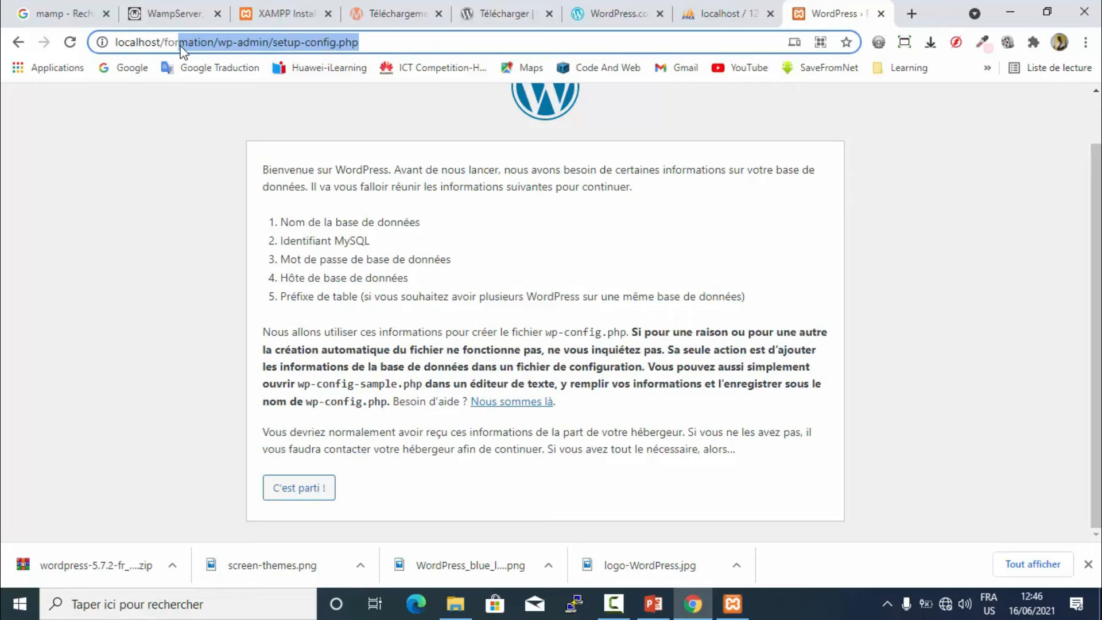
key("BackSpace")
key("BackSpace")
key("BackSpace")
key("BackSpace")
key("Return")
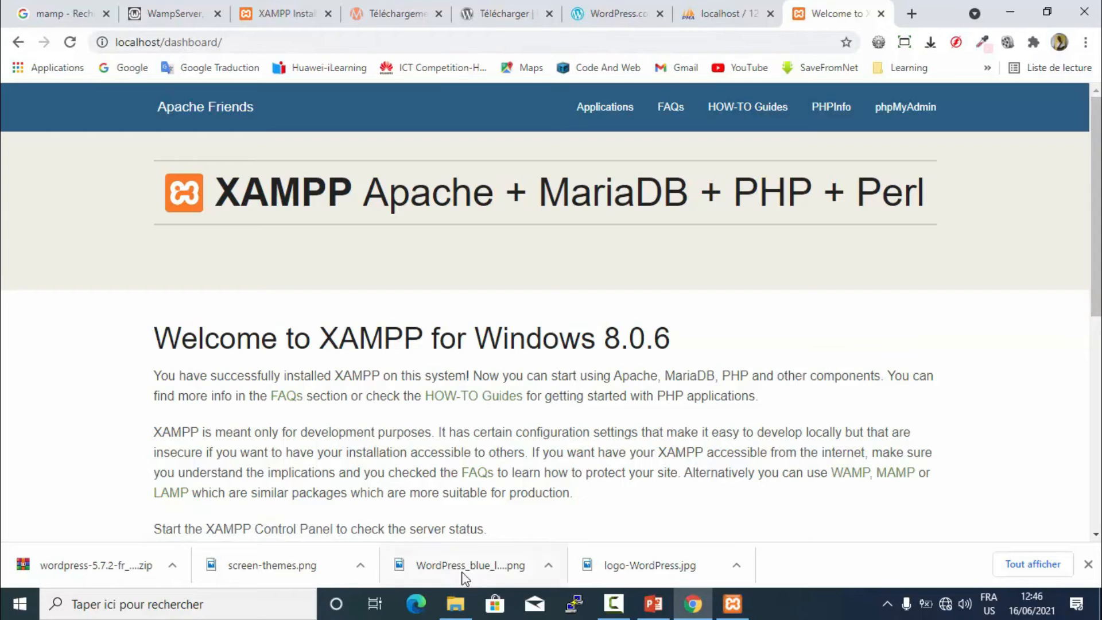
- Inspect the Formation folder, then rename htdocs' index.php to _index.php
left_click(455, 604)
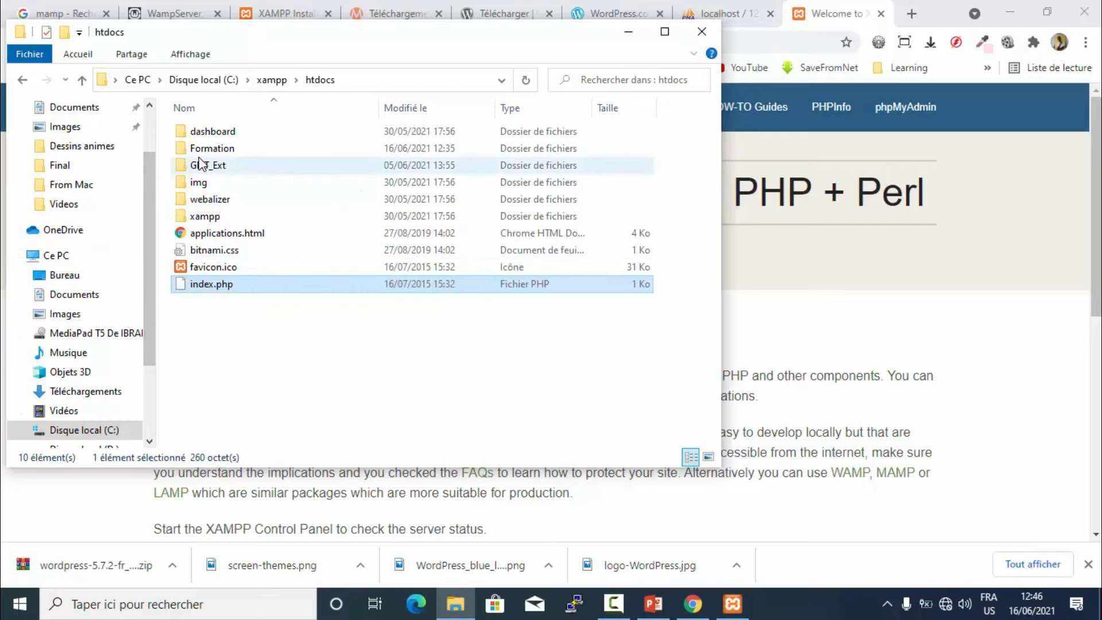
double_click(218, 150)
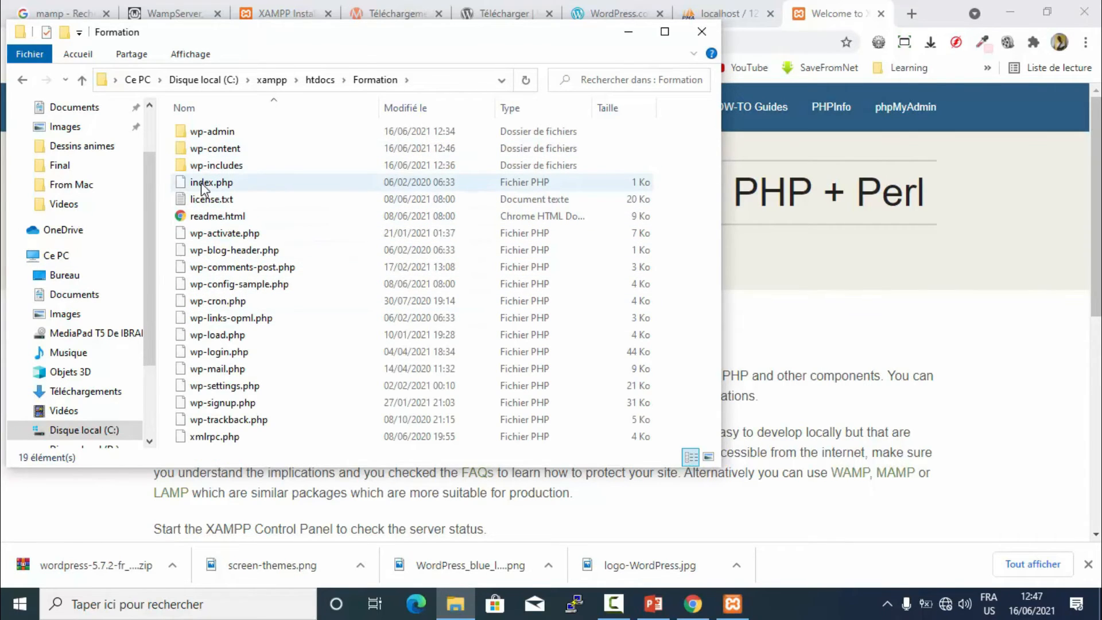
left_click(23, 81)
left_click(192, 286)
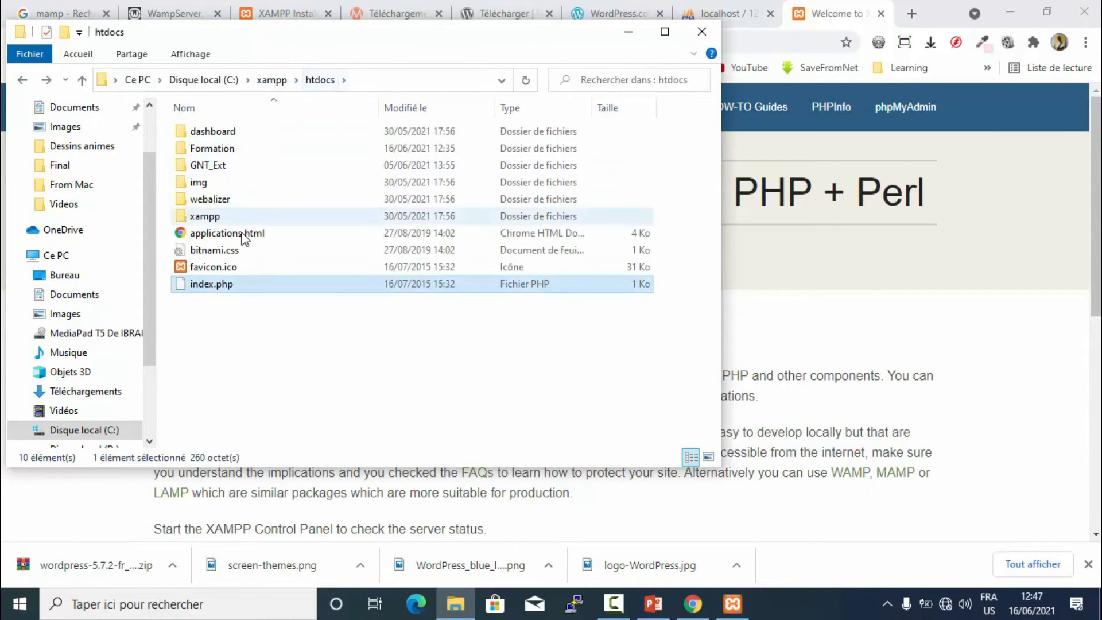
left_click(198, 285)
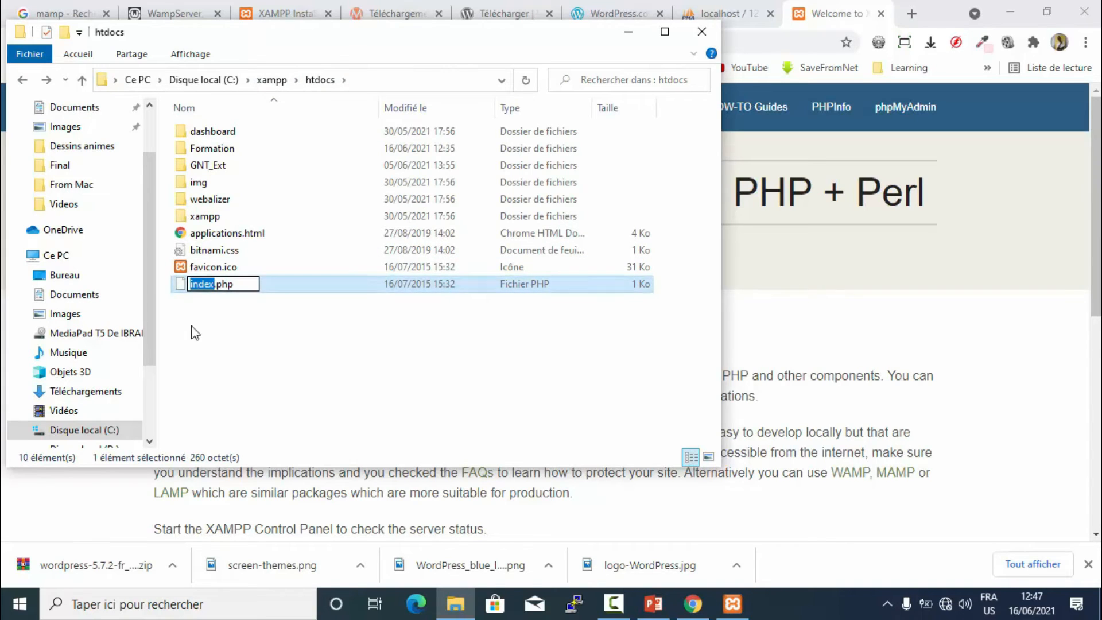
key("Right")
key("Home")
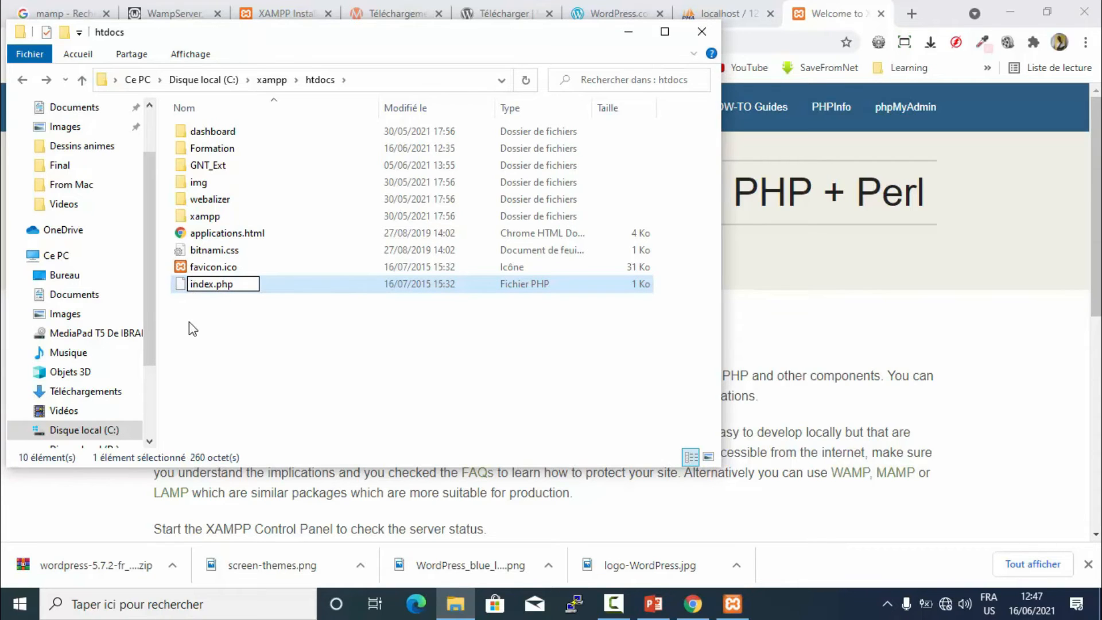
type("_")
- Close the XAMPP welcome tab and open the localhost root via Apache's Admin button
left_click(927, 238)
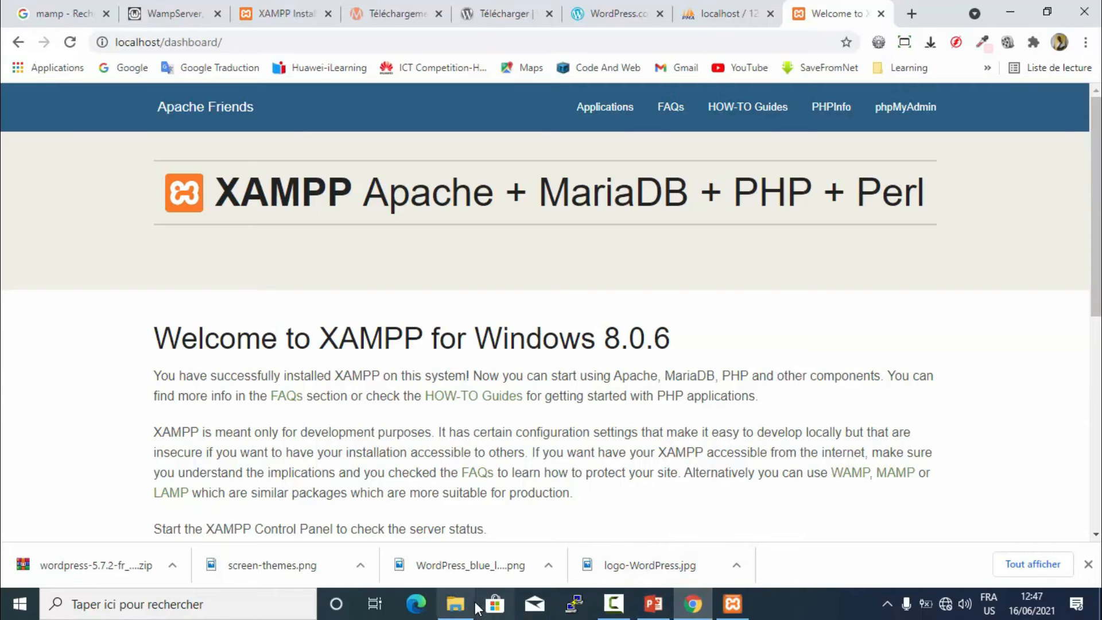
left_click(455, 604)
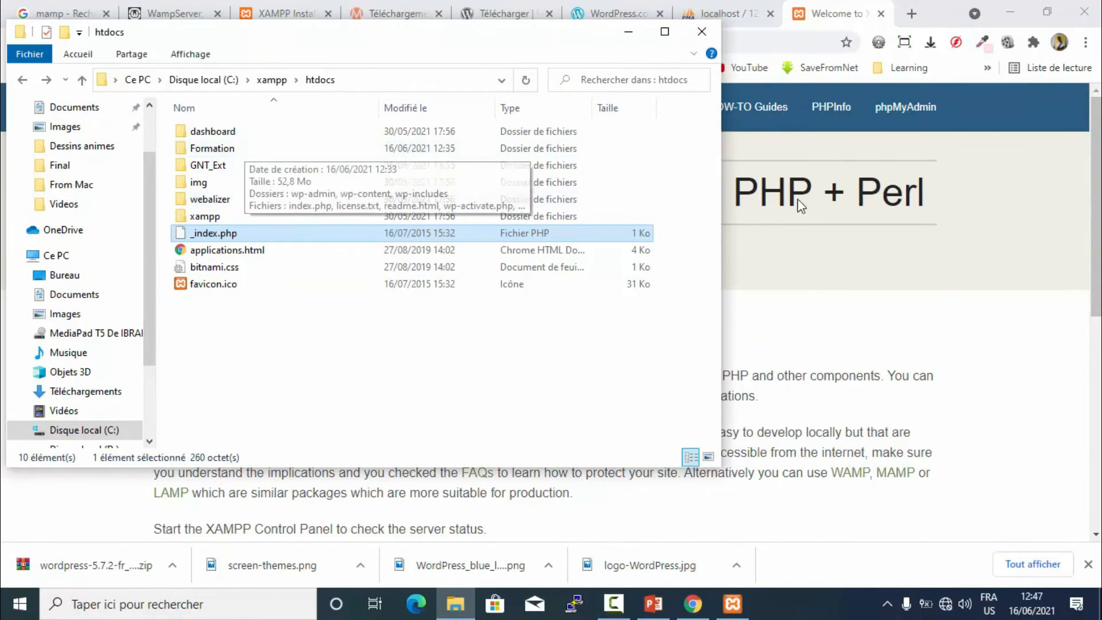
left_click(787, 270)
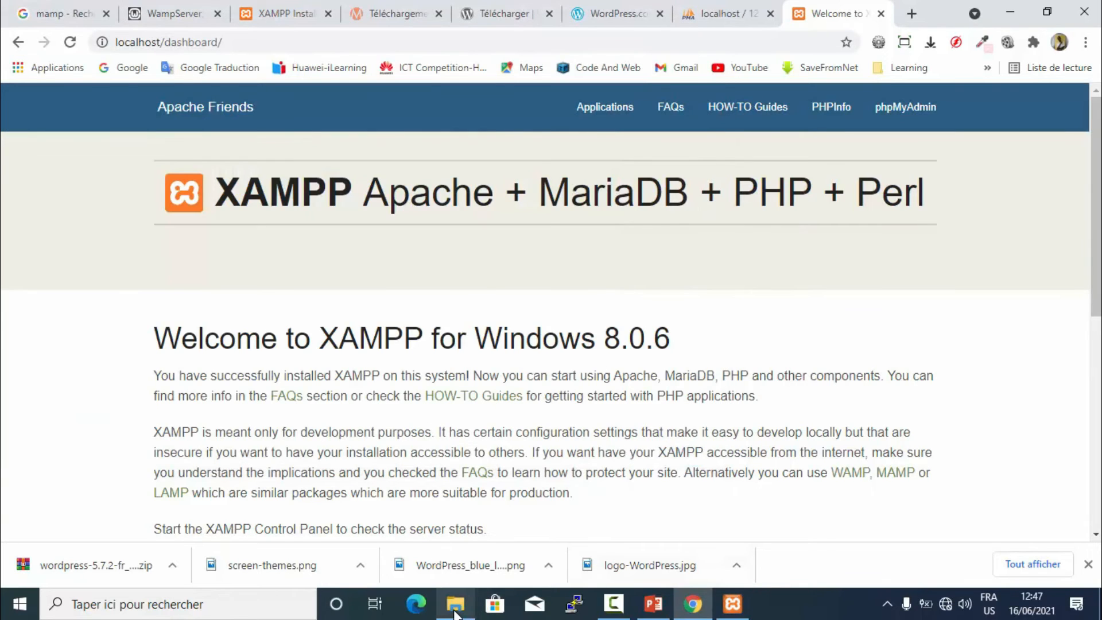
left_click(454, 609)
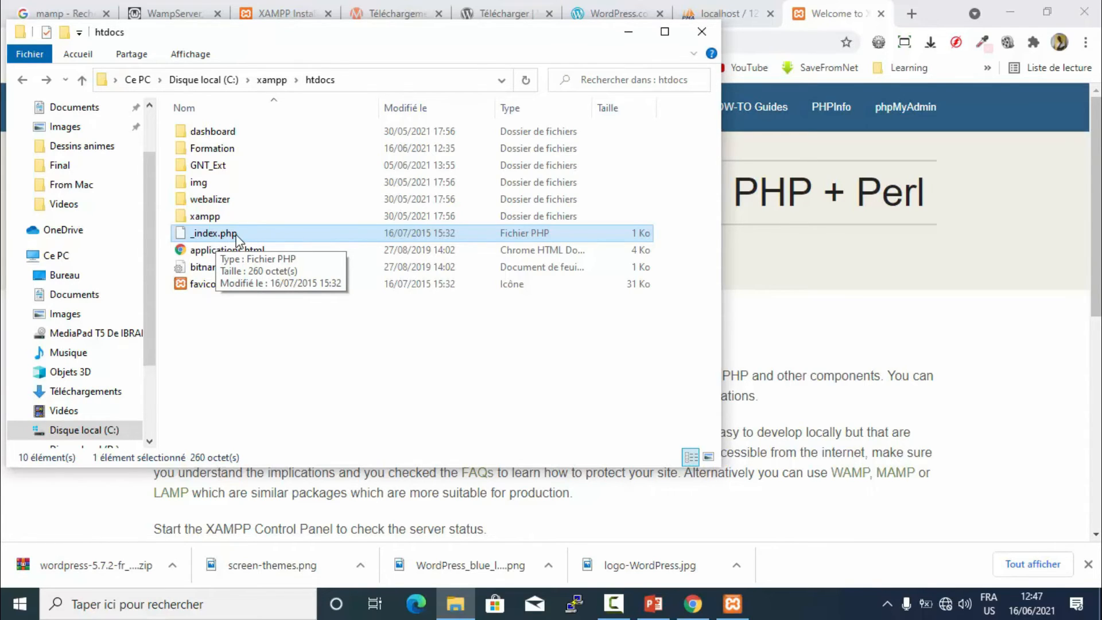
left_click(628, 31)
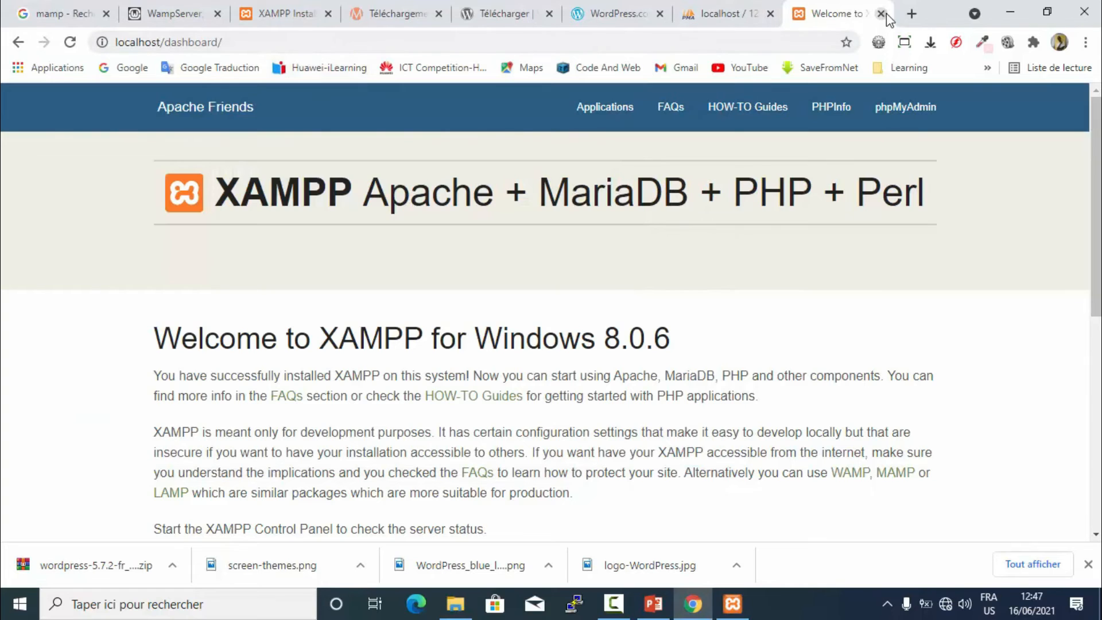
left_click(880, 14)
left_click(731, 604)
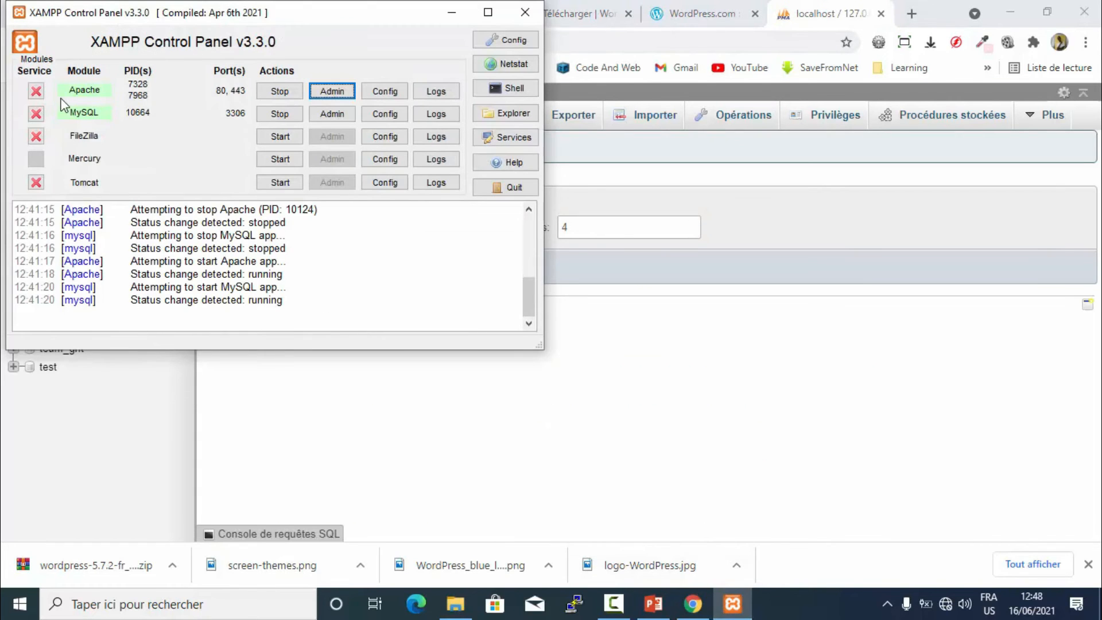
left_click(319, 91)
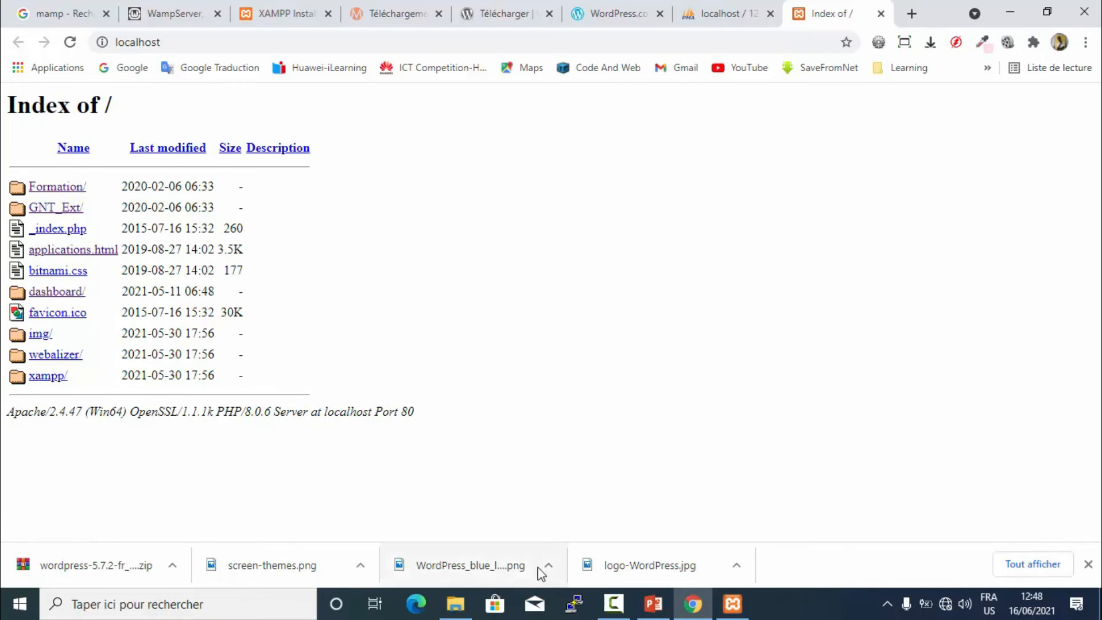
- Move the htdocs window aside and open the Formation/ link in the Index of / listing
left_click(455, 603)
left_click_drag(324, 45, 685, 80)
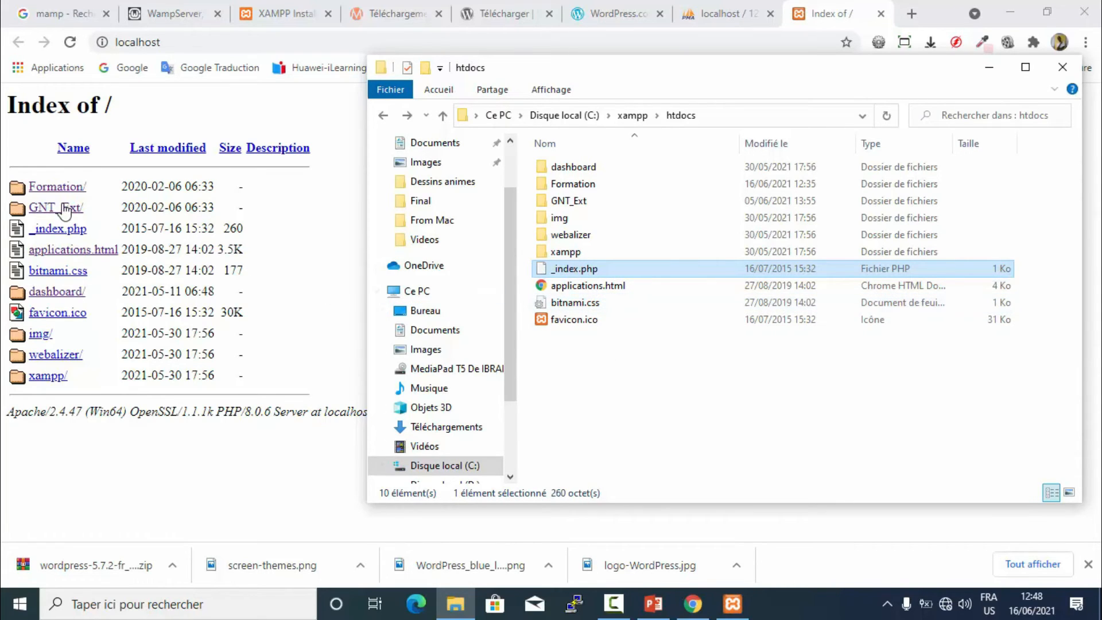
left_click(298, 112)
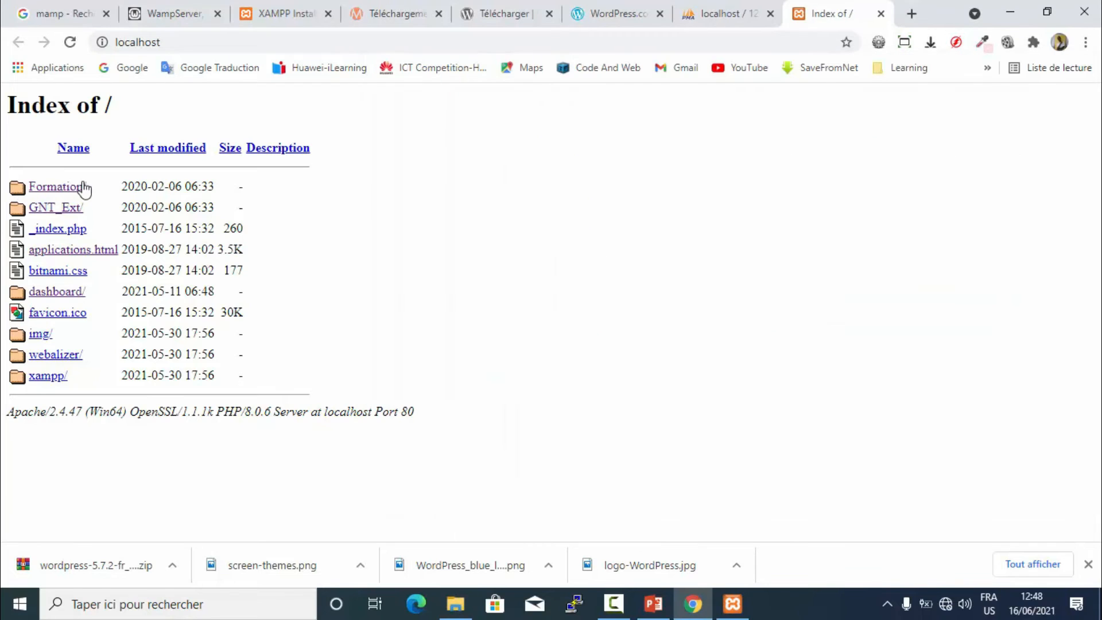
left_click(63, 187)
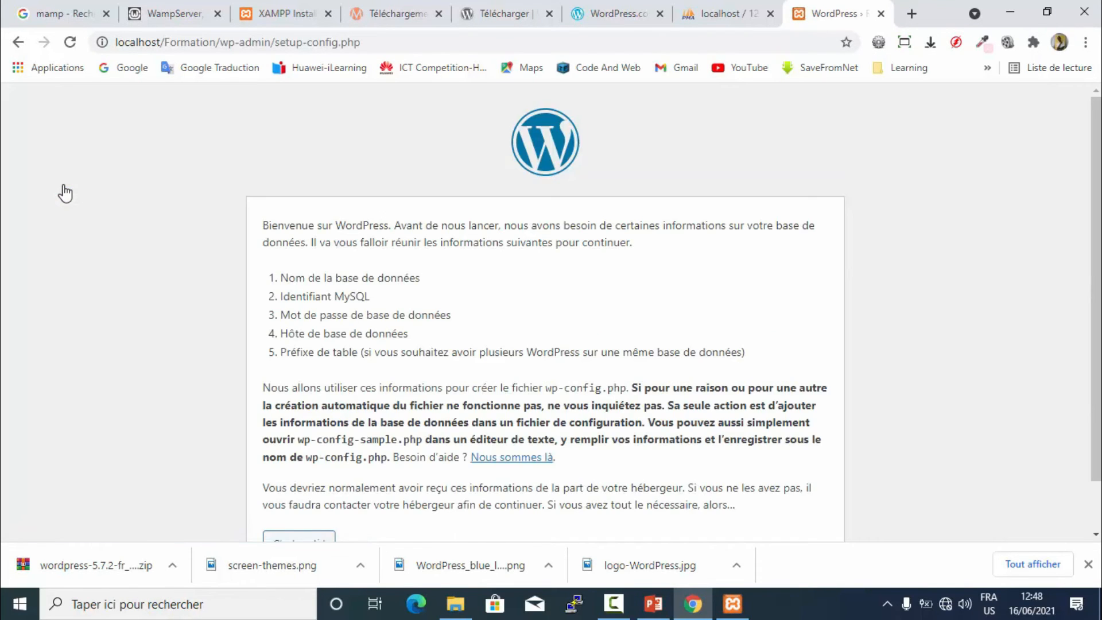
scroll(127, 223, "down", 1)
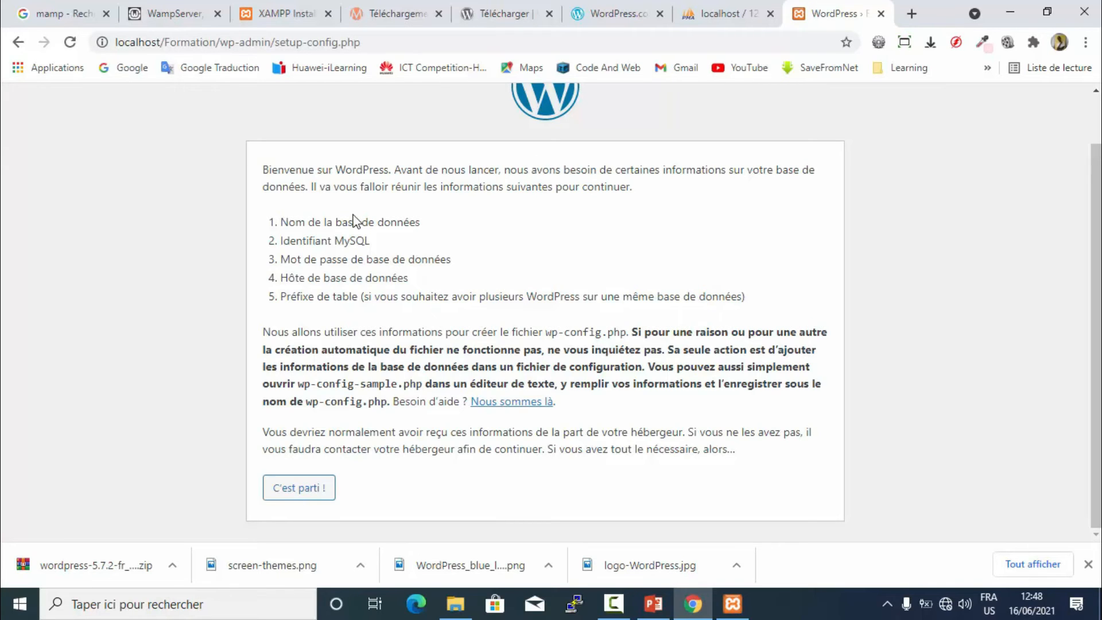
left_click(708, 15)
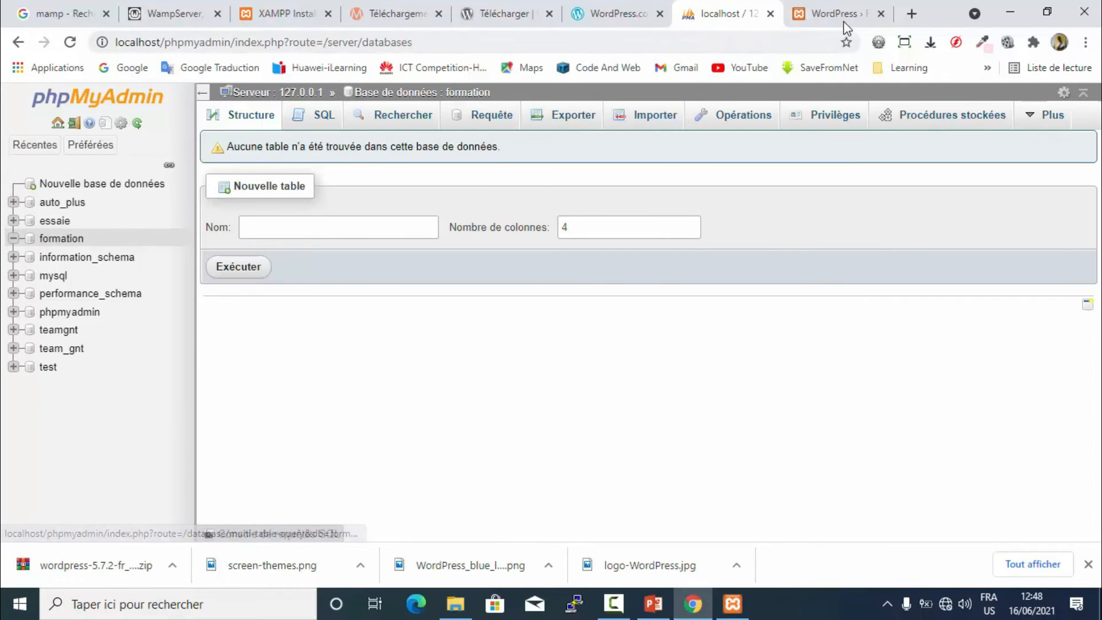
left_click(826, 21)
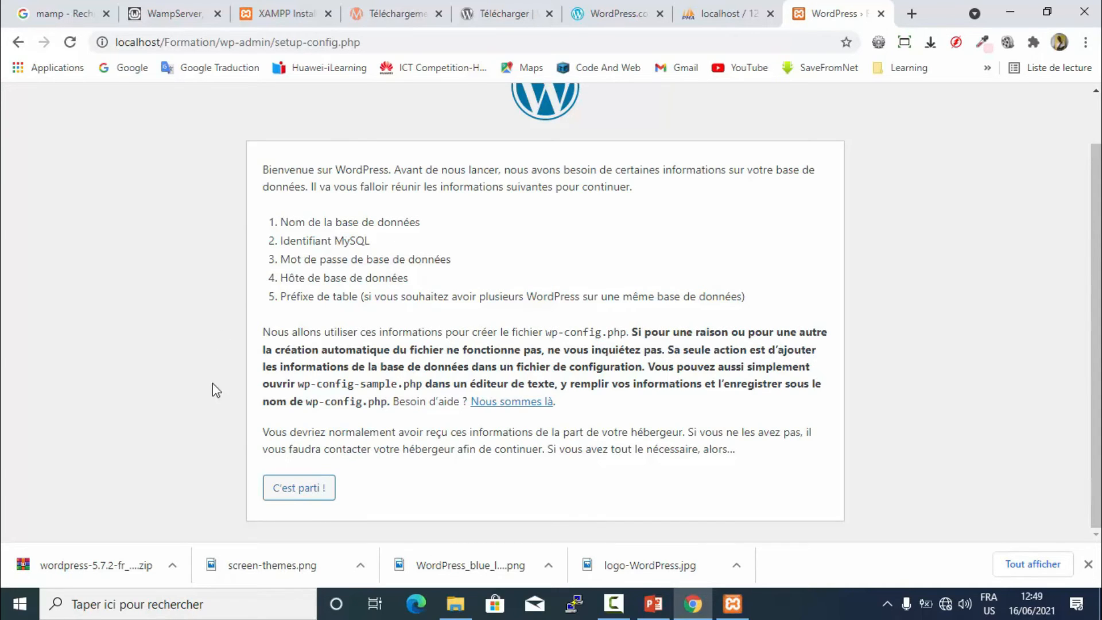
- Start the WordPress database setup and copy the formation database name from phpMyAdmin
left_click(300, 489)
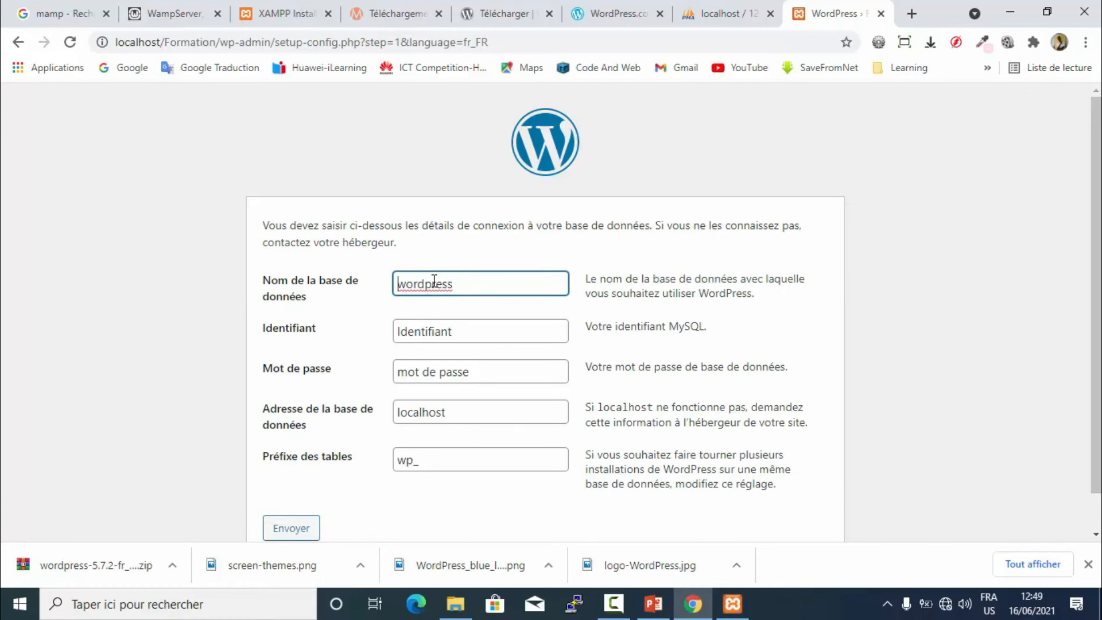
left_click(711, 14)
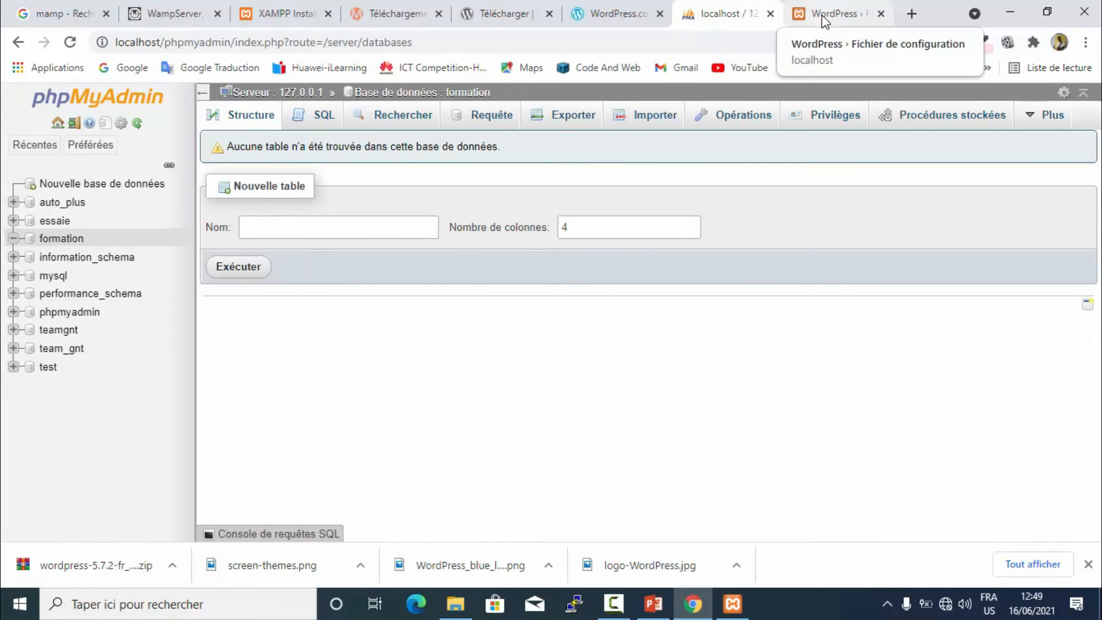
left_click_drag(87, 239, 38, 238)
key("super+c")
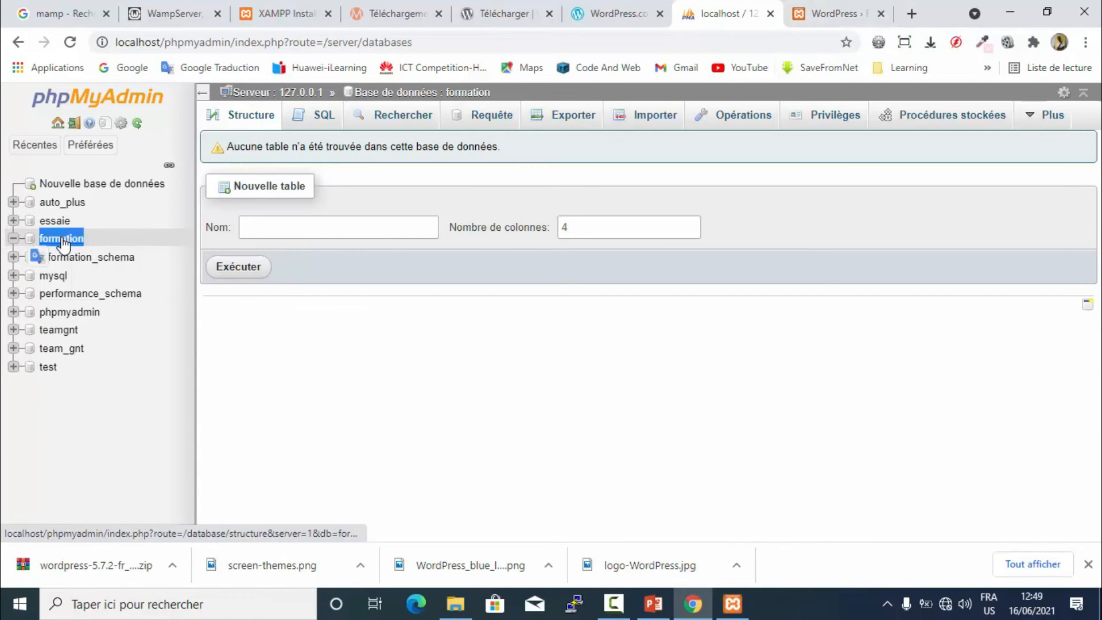
right_click(63, 237)
left_click(103, 388)
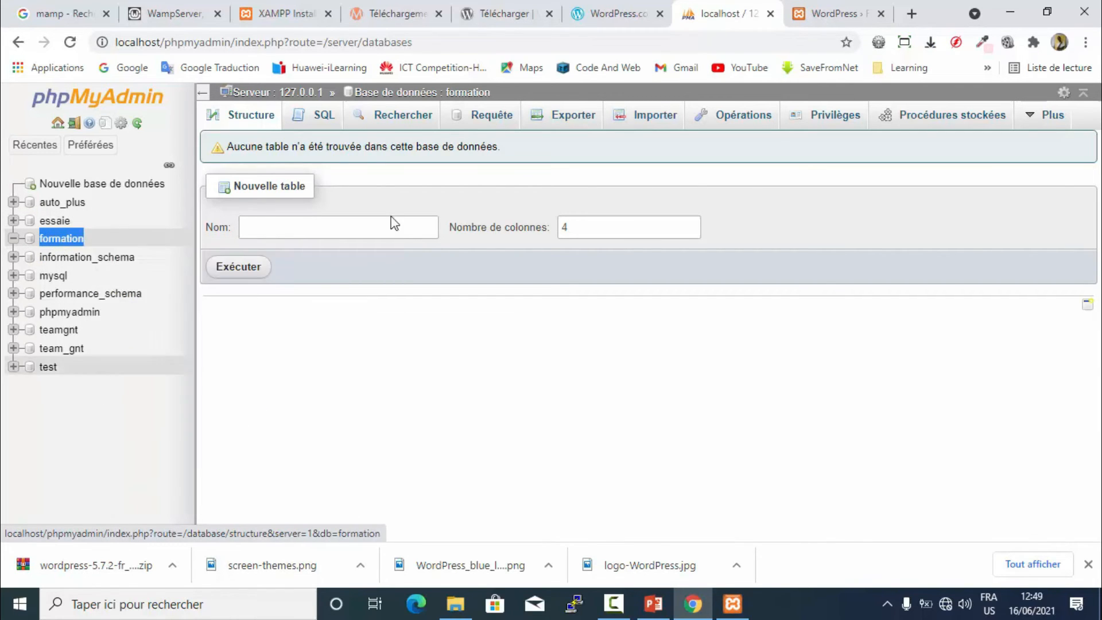
left_click(835, 14)
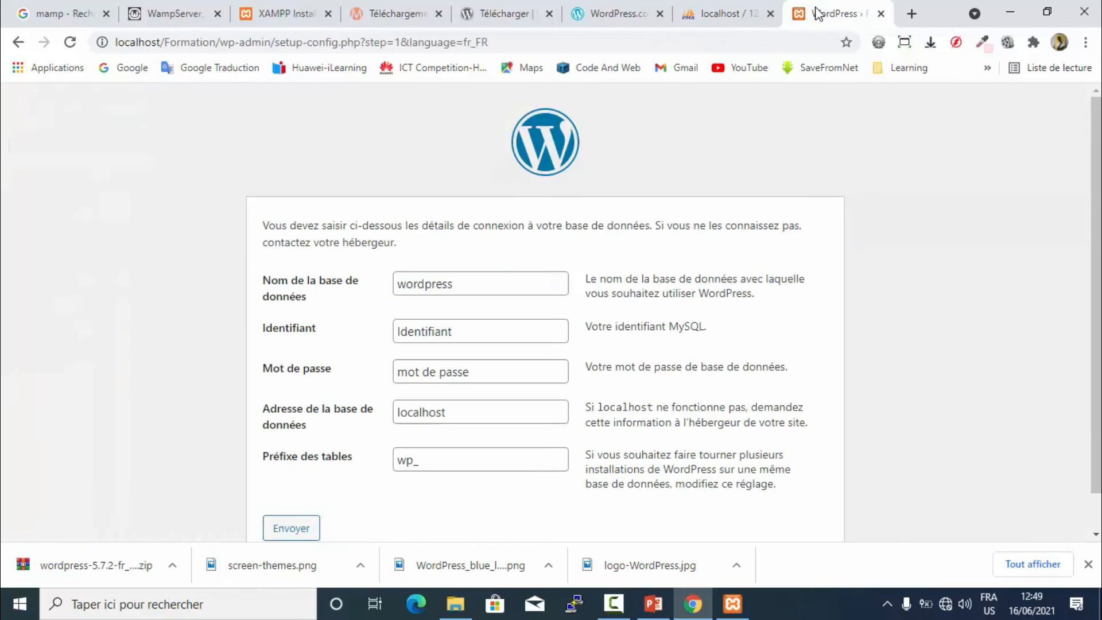
- Paste formation as database name, enter root as username, and clear the password
double_click(424, 281)
key("BackSpace")
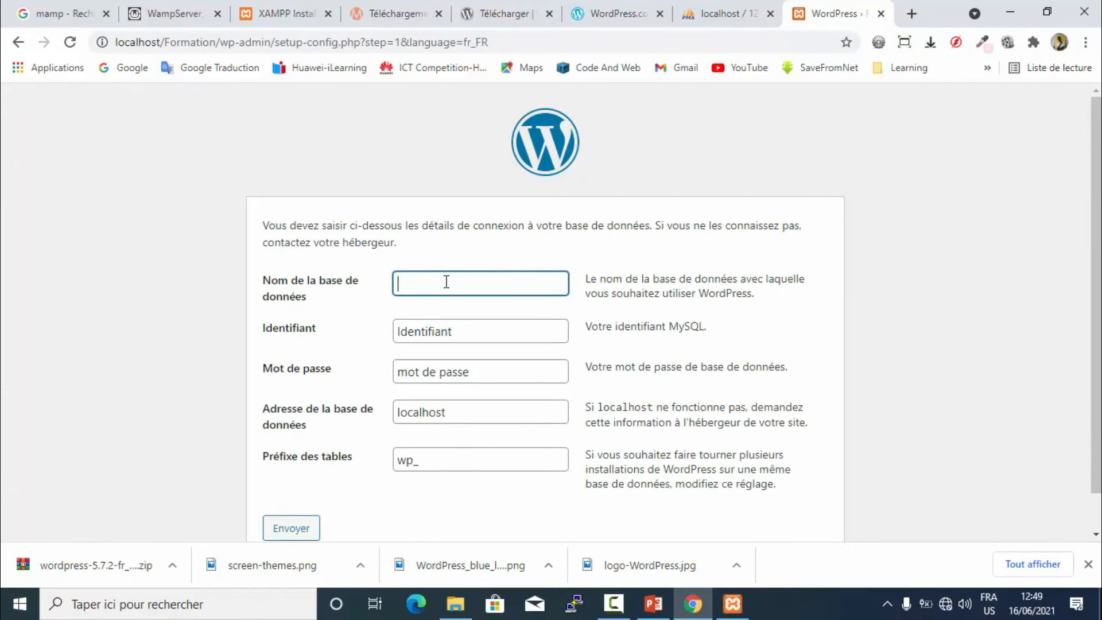
right_click(446, 281)
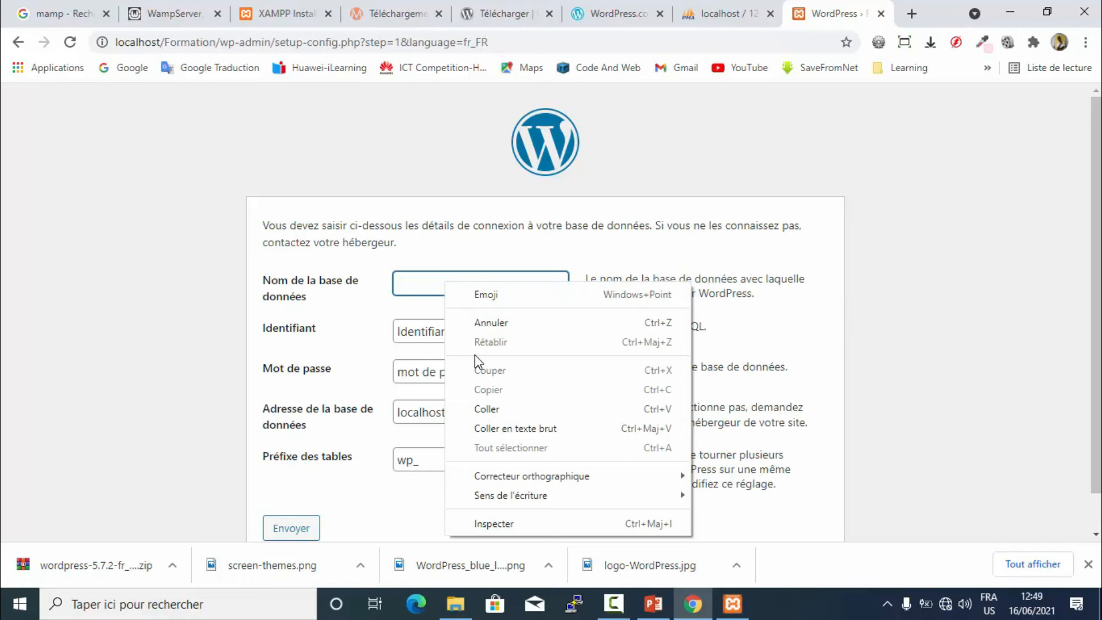
left_click(485, 410)
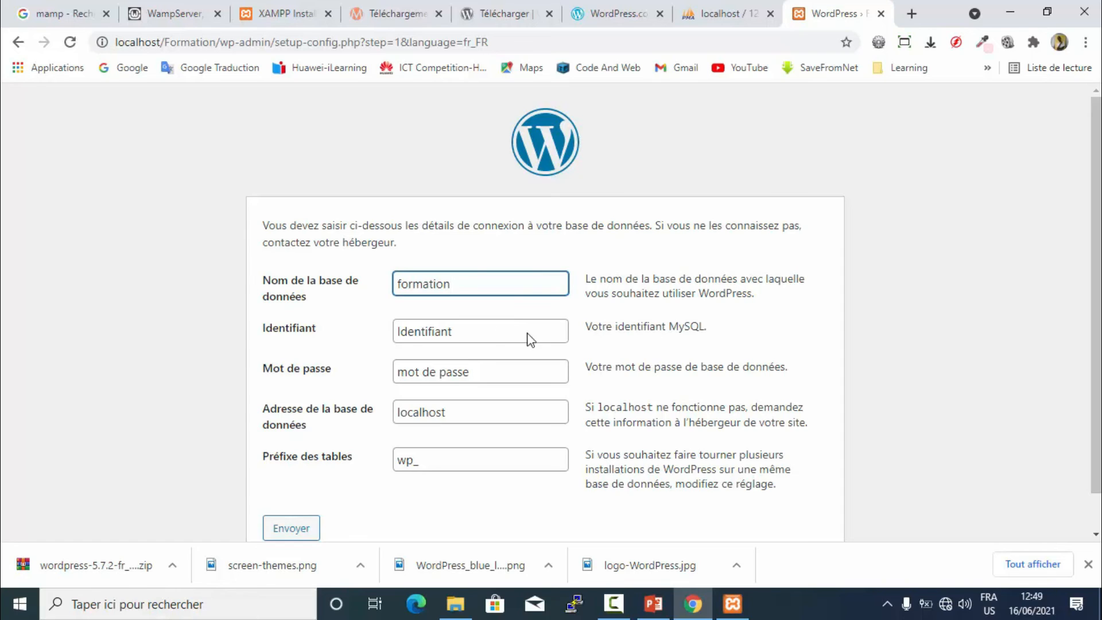
double_click(435, 325)
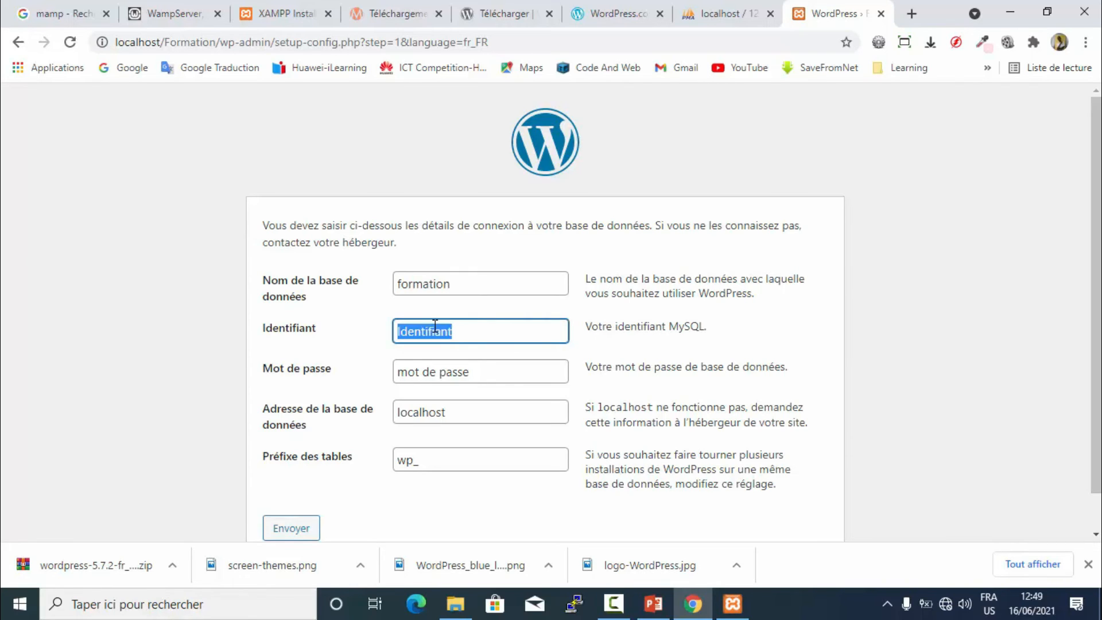
type("root")
left_click_drag(485, 371, 390, 376)
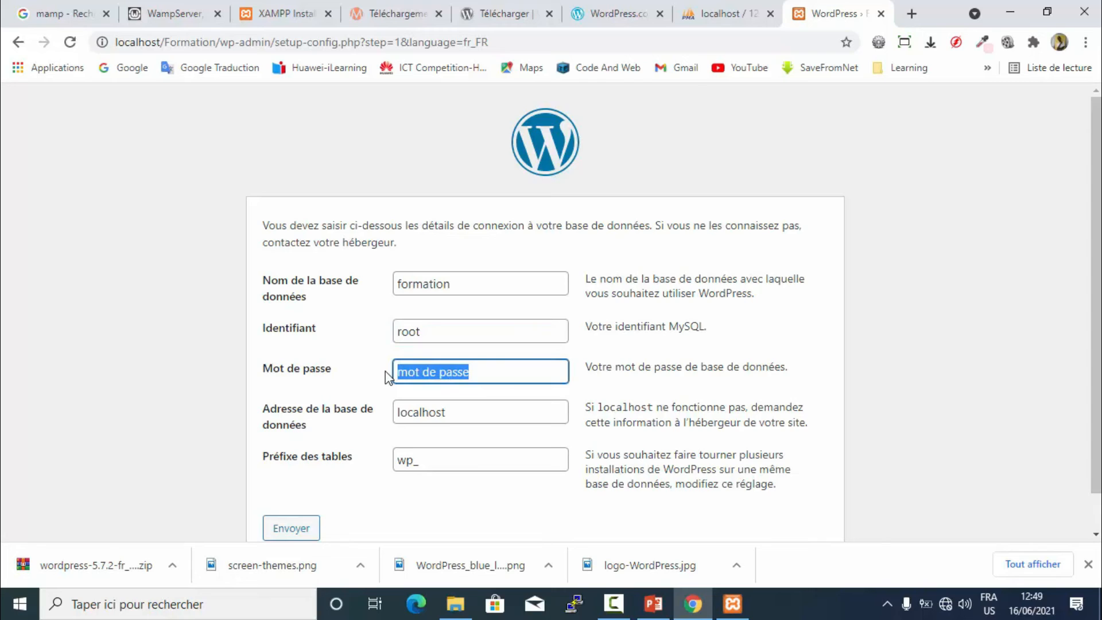
key("BackSpace")
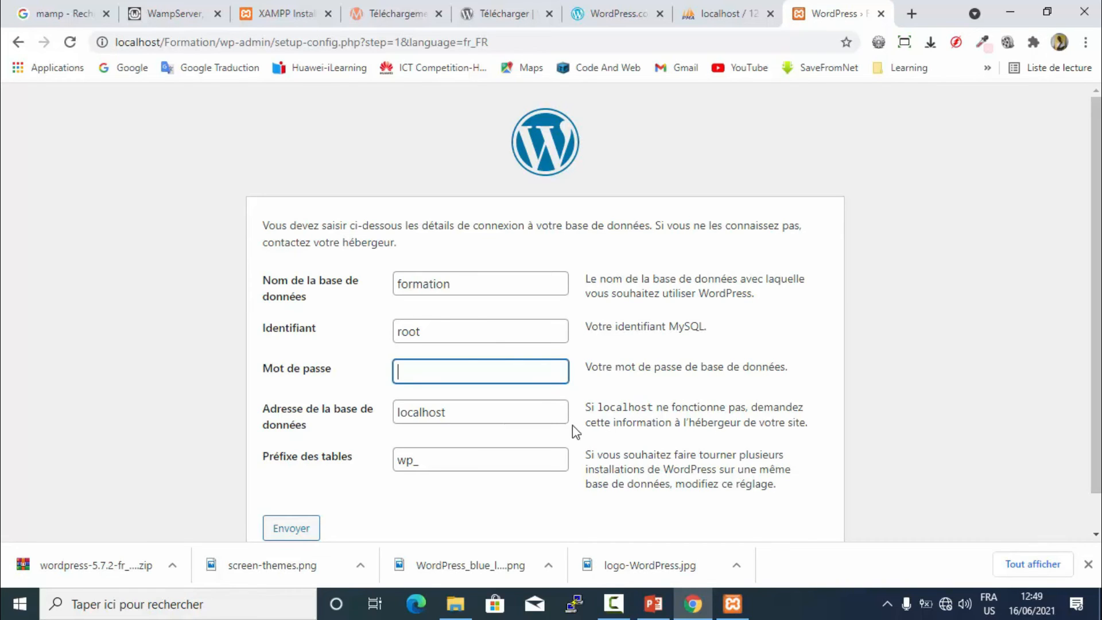
double_click(502, 414)
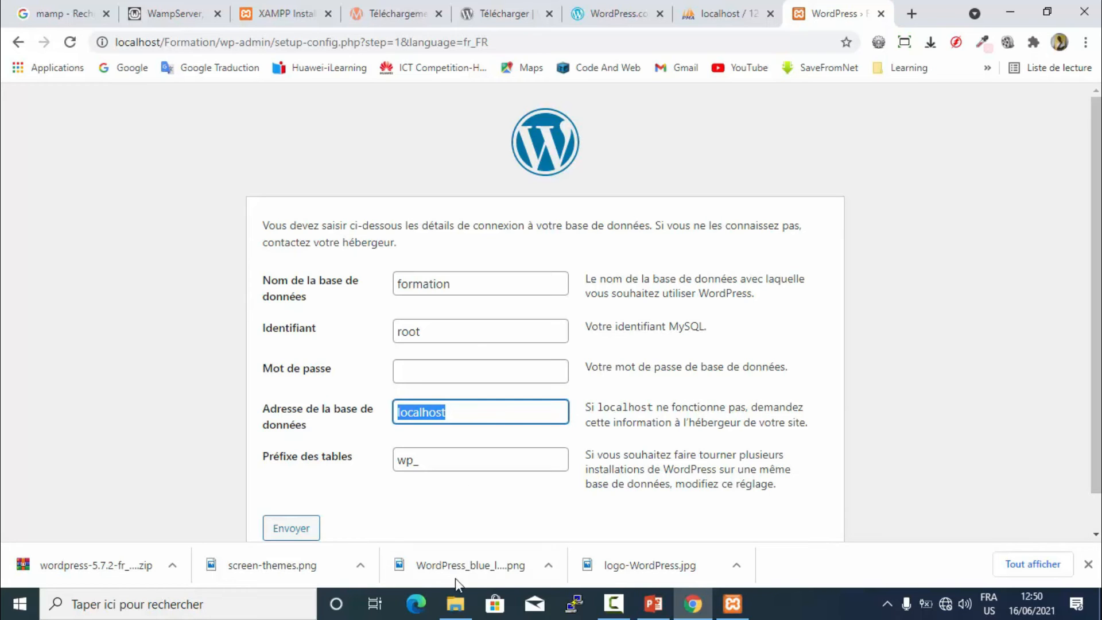
- Change the WordPress table prefix from wp_ to fw_, keeping localhost as the database host
left_click(455, 603)
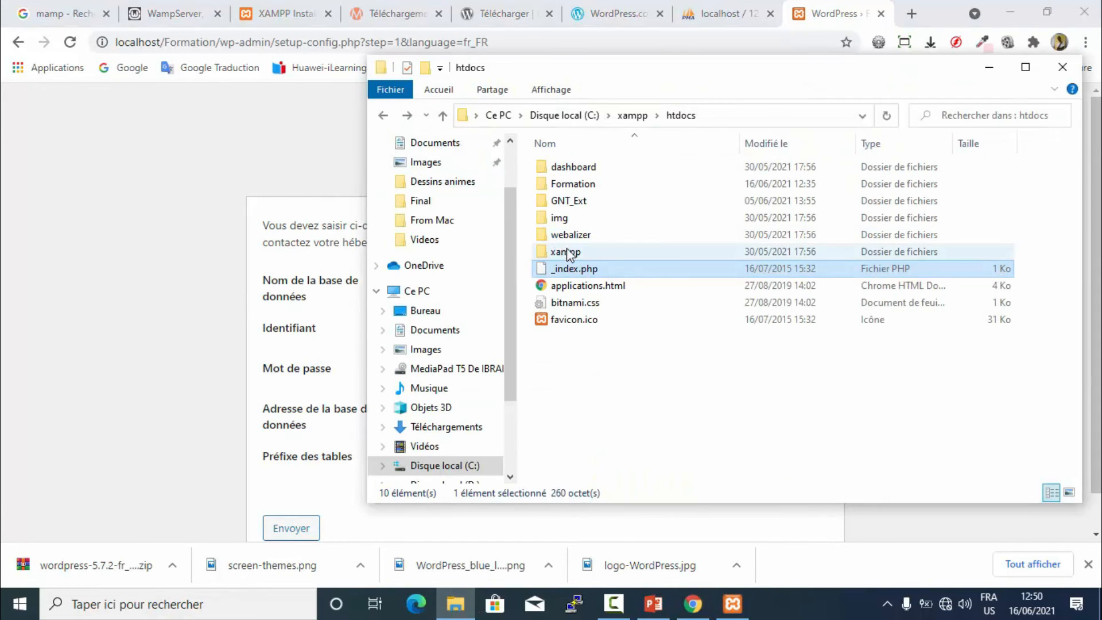
left_click(211, 281)
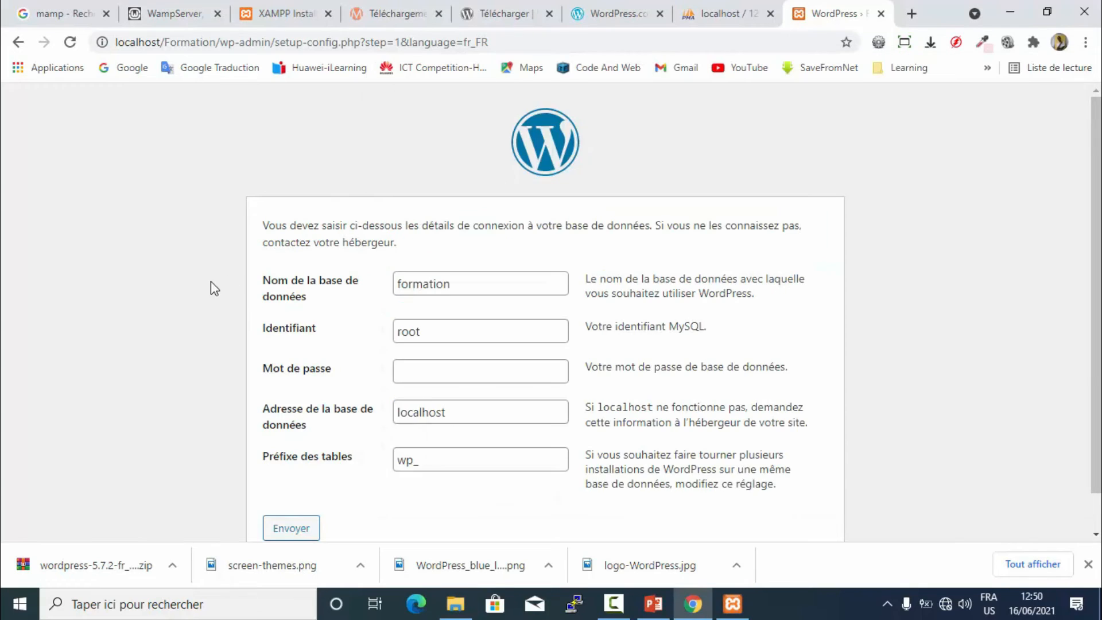
left_click(460, 408)
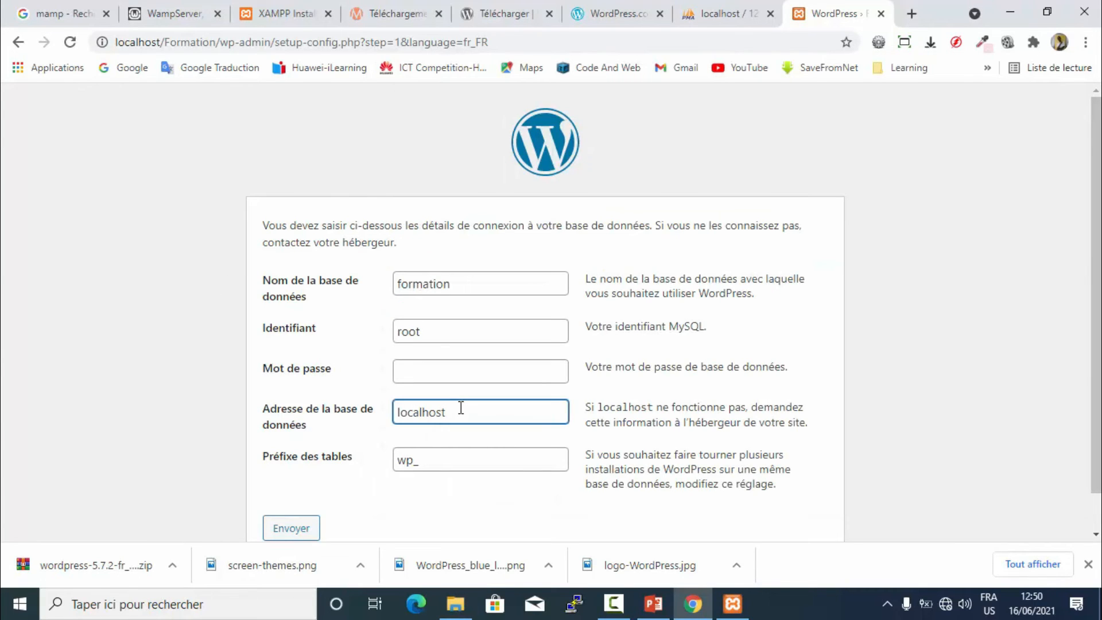
double_click(461, 408)
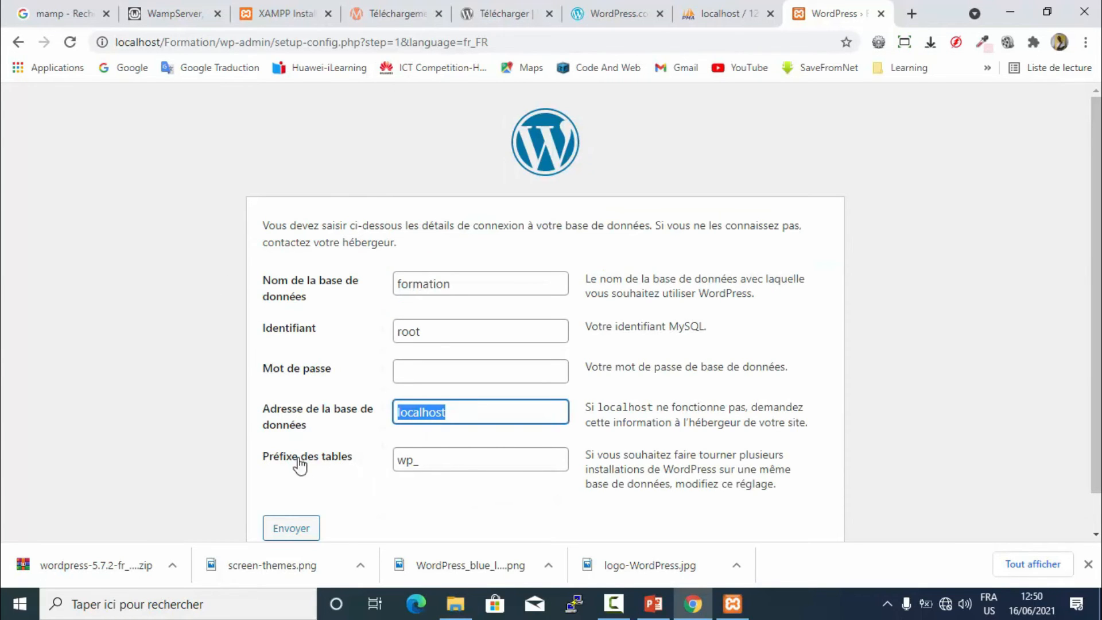
double_click(431, 468)
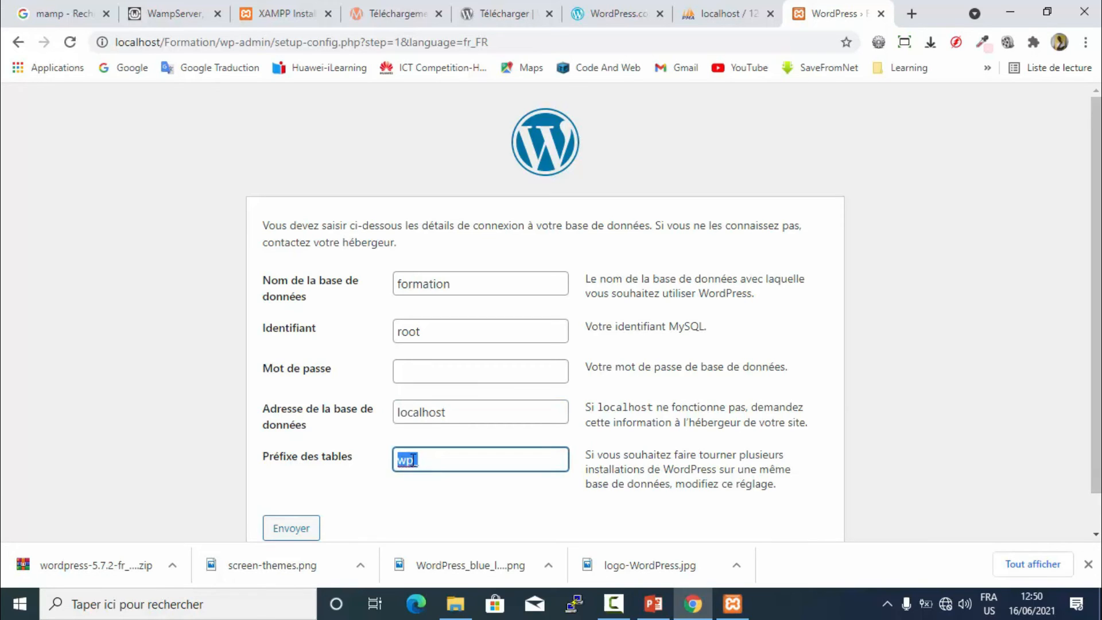
left_click(414, 459)
key("BackSpace")
key("BackSpace")
type("fw")
- Go back to phpMyAdmin's still-empty formation database
scroll(356, 440, "down", 1)
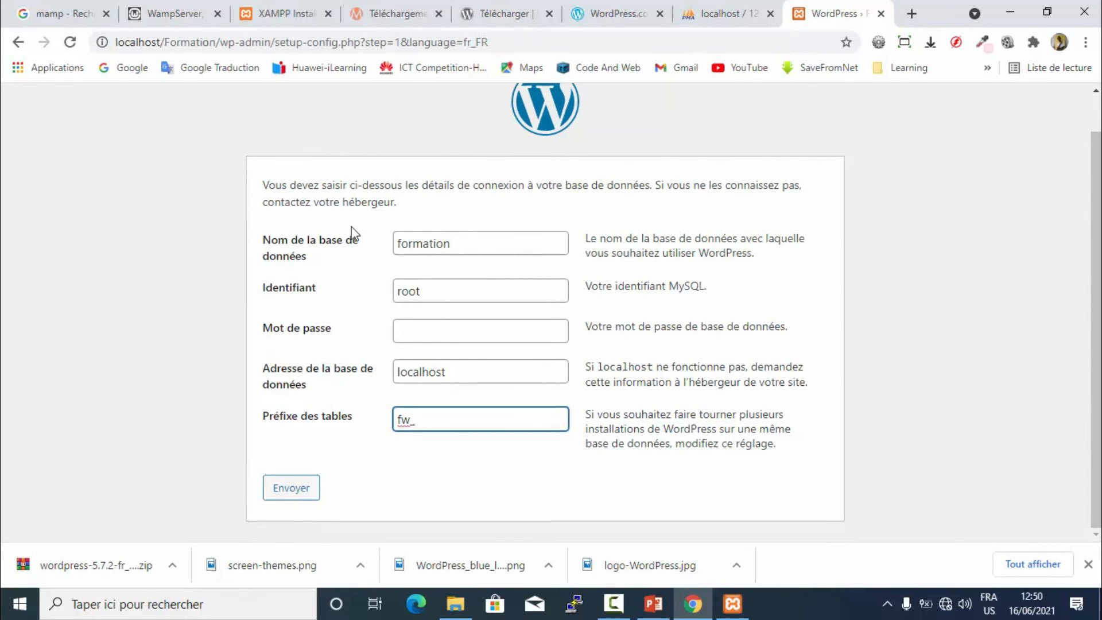
left_click_drag(354, 240, 501, 440)
left_click(493, 458)
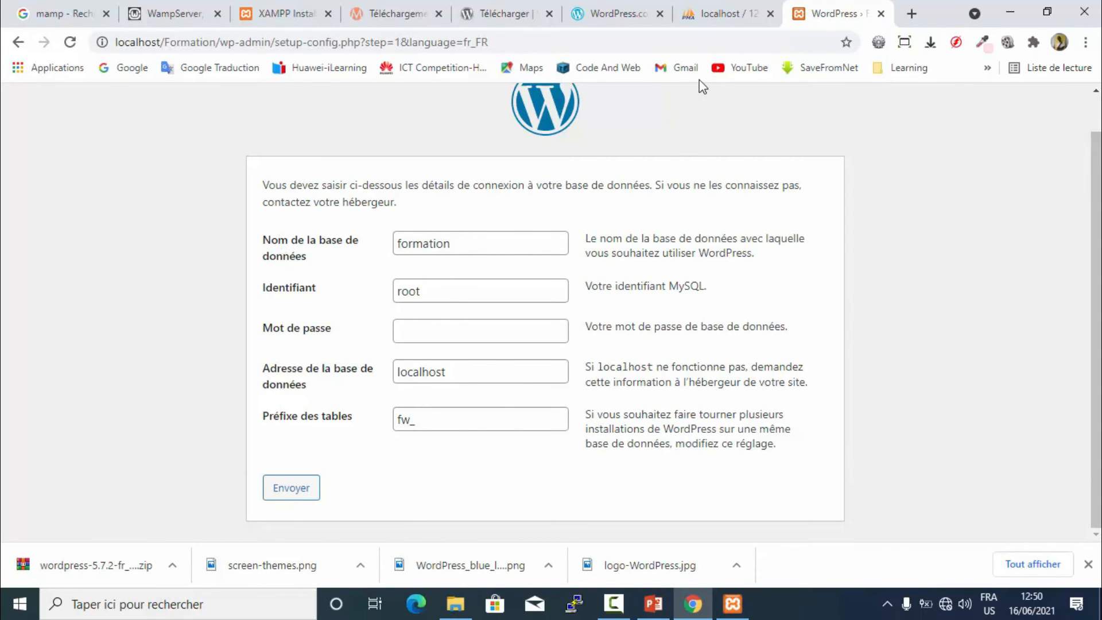
left_click(716, 19)
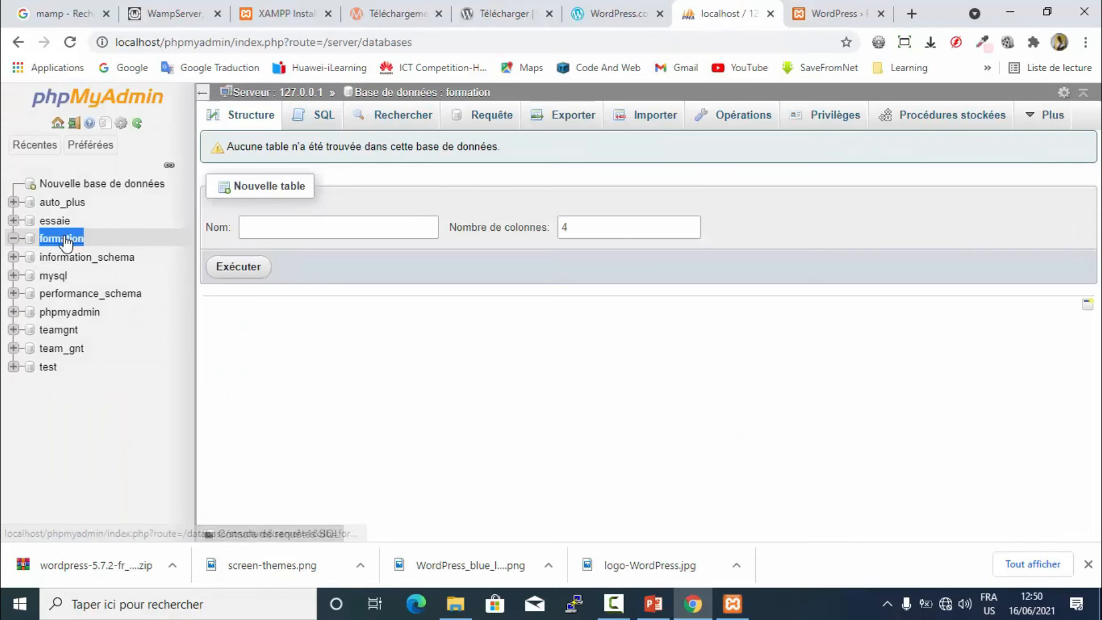
- Check the formation database with user root, empty password and localhost host, then submit it
left_click(816, 22)
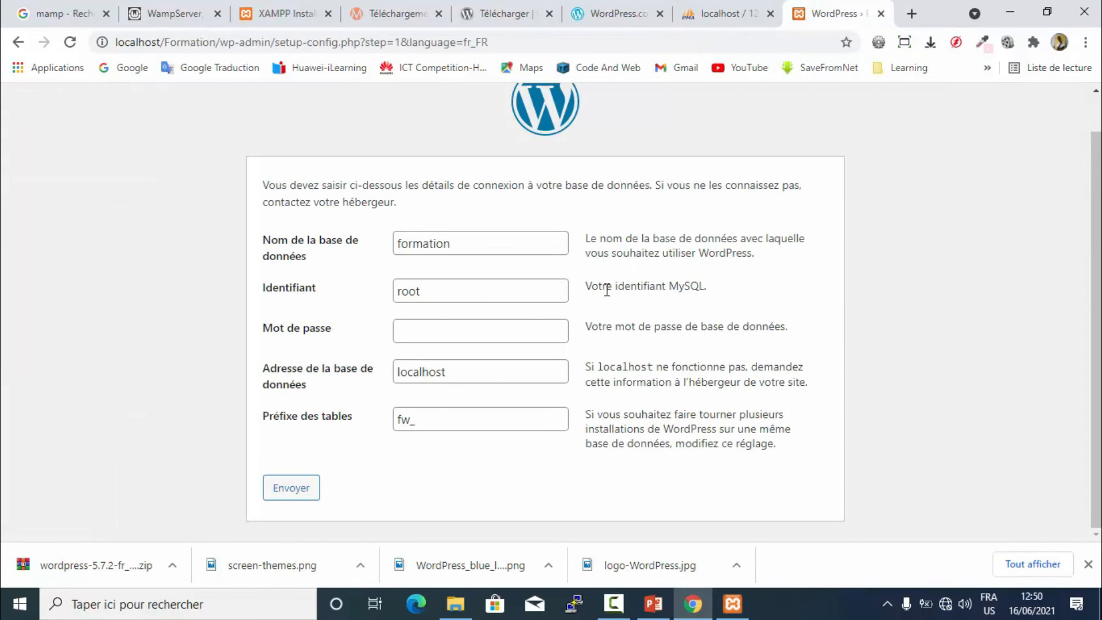
double_click(467, 293)
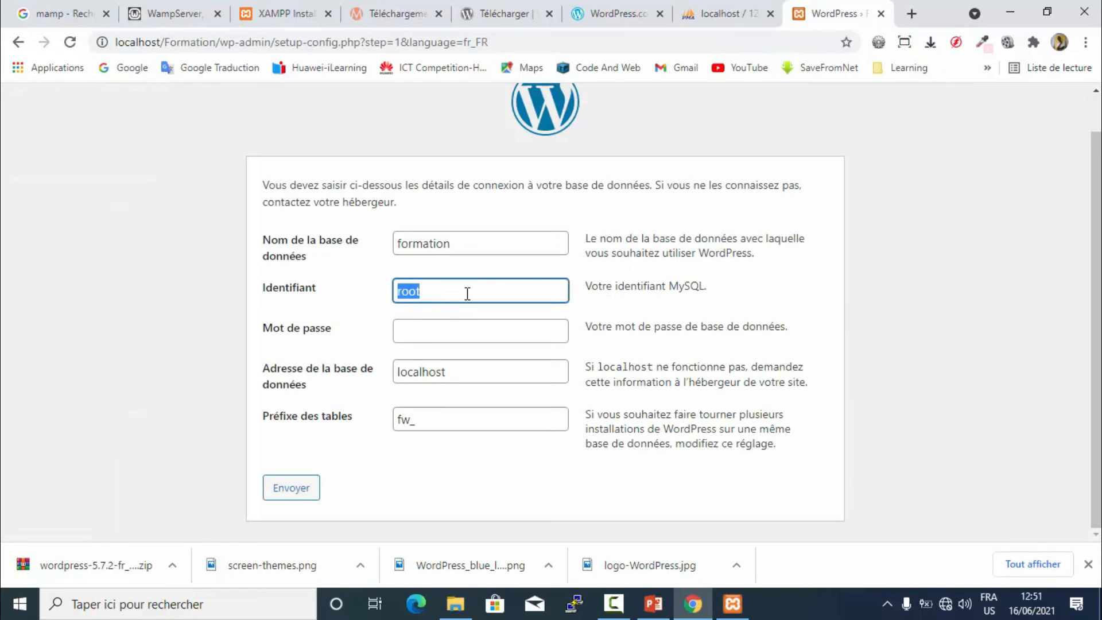
left_click(423, 334)
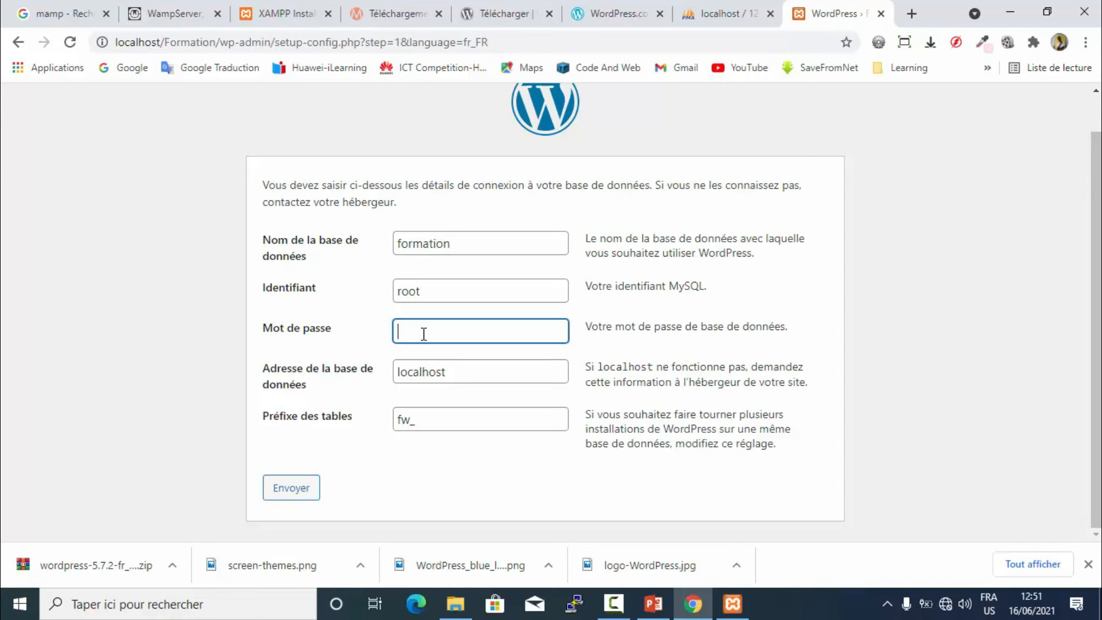
double_click(401, 291)
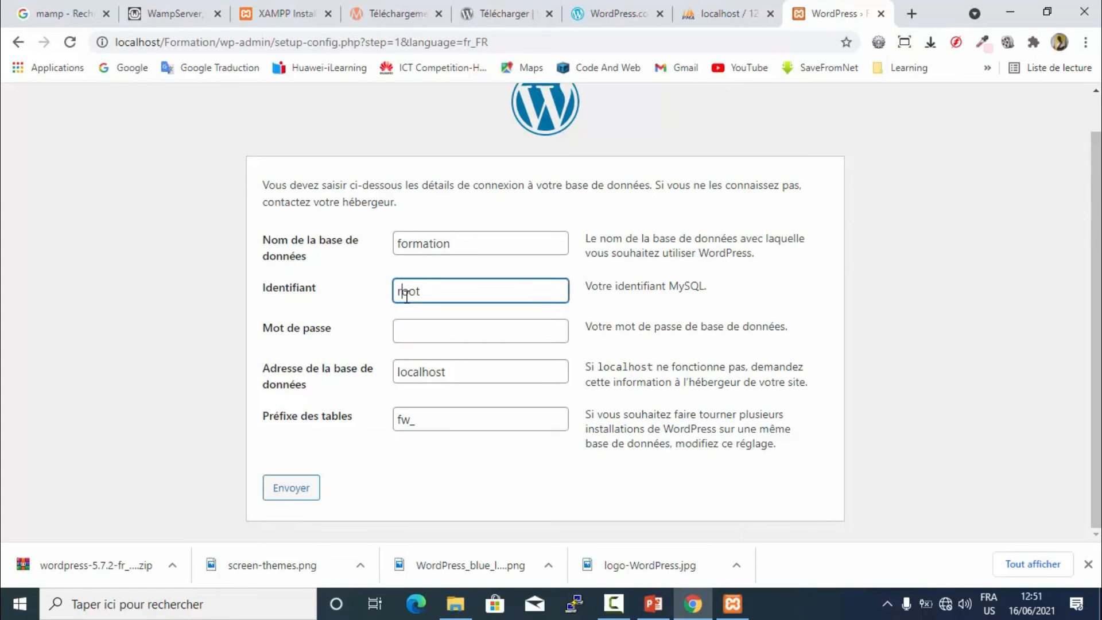
left_click(430, 331)
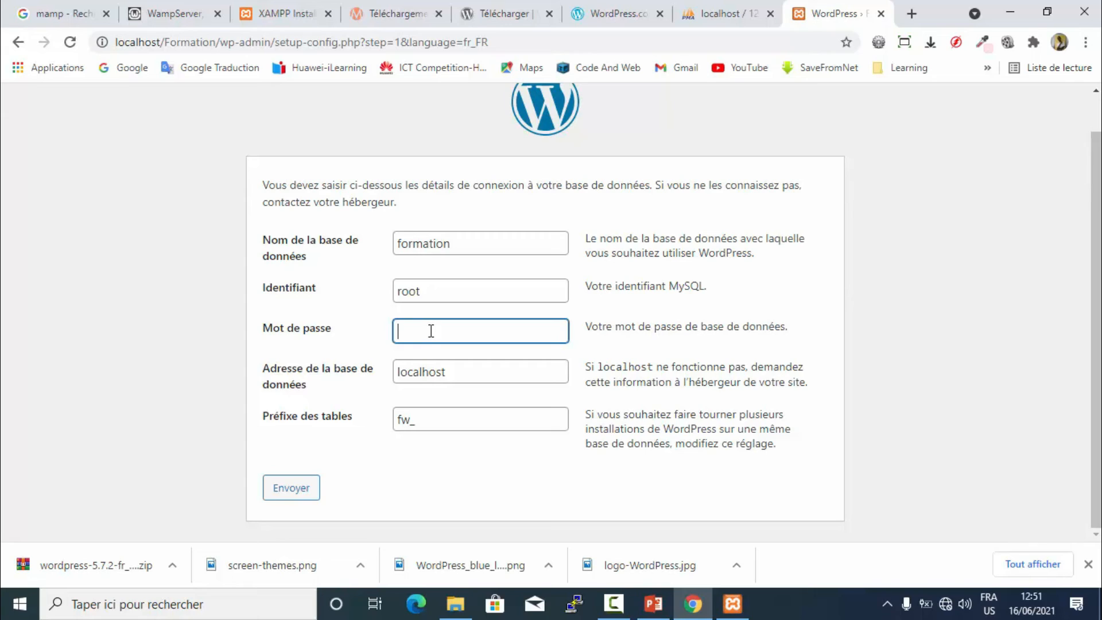
double_click(436, 290)
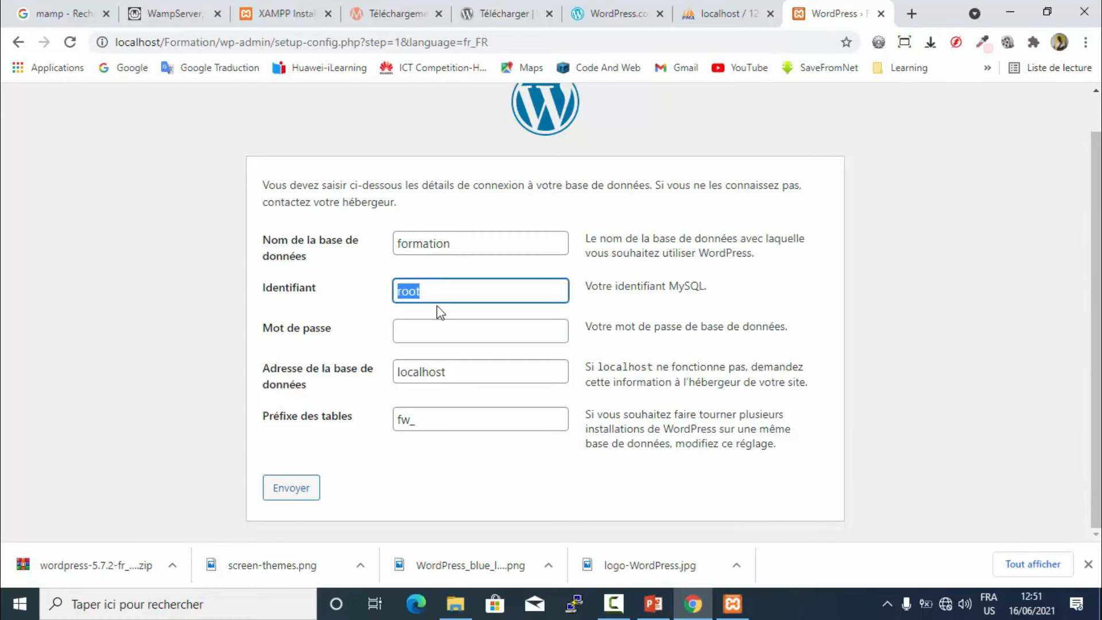
left_click(426, 337)
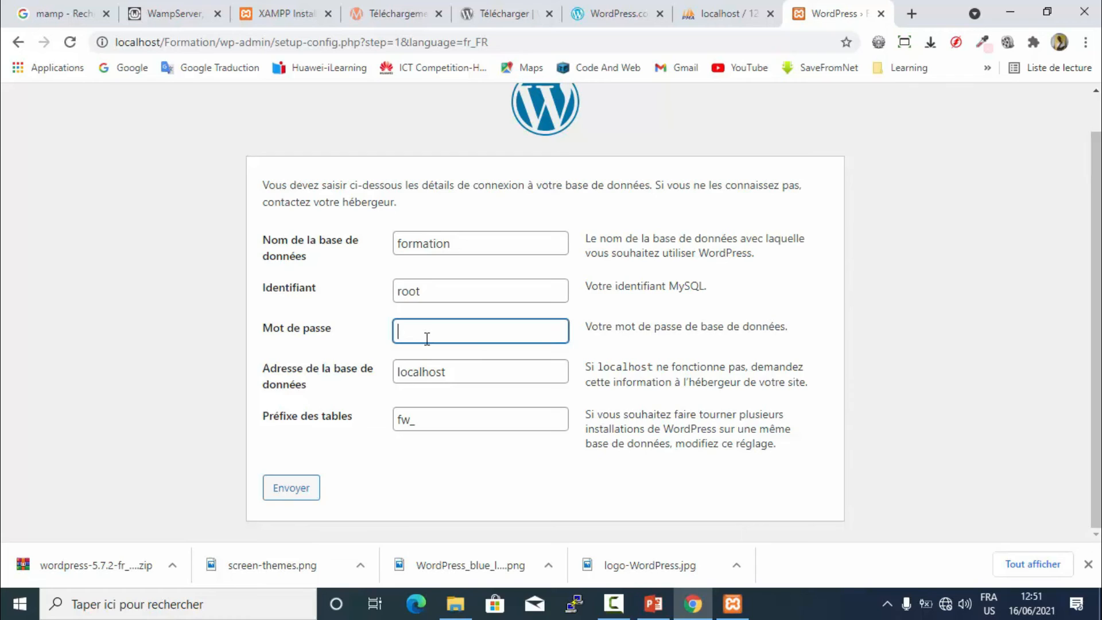
double_click(492, 374)
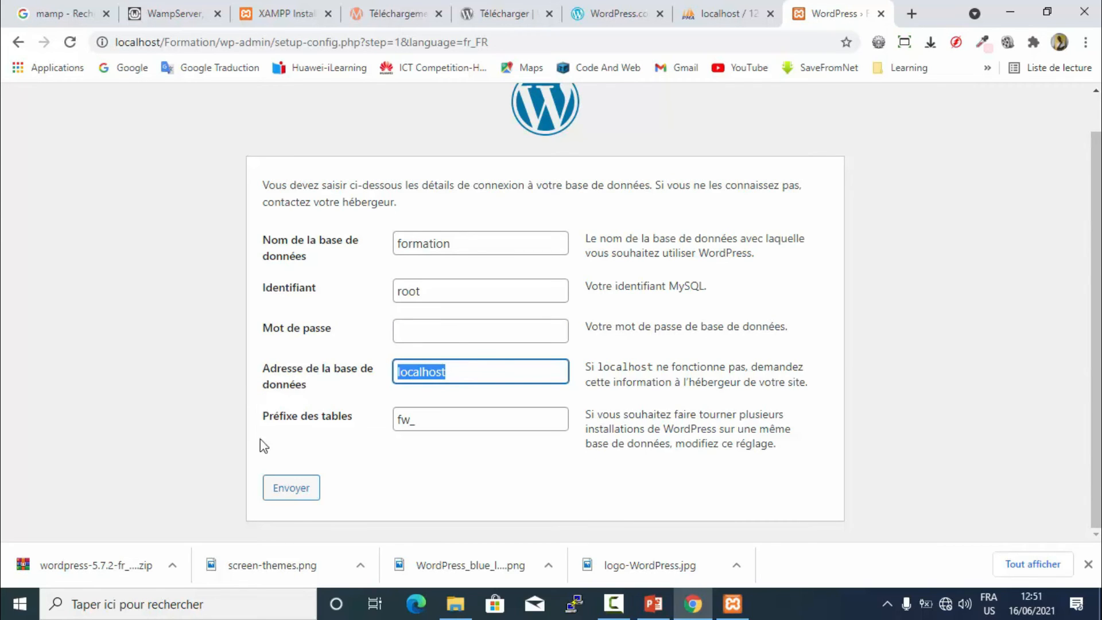
left_click(303, 495)
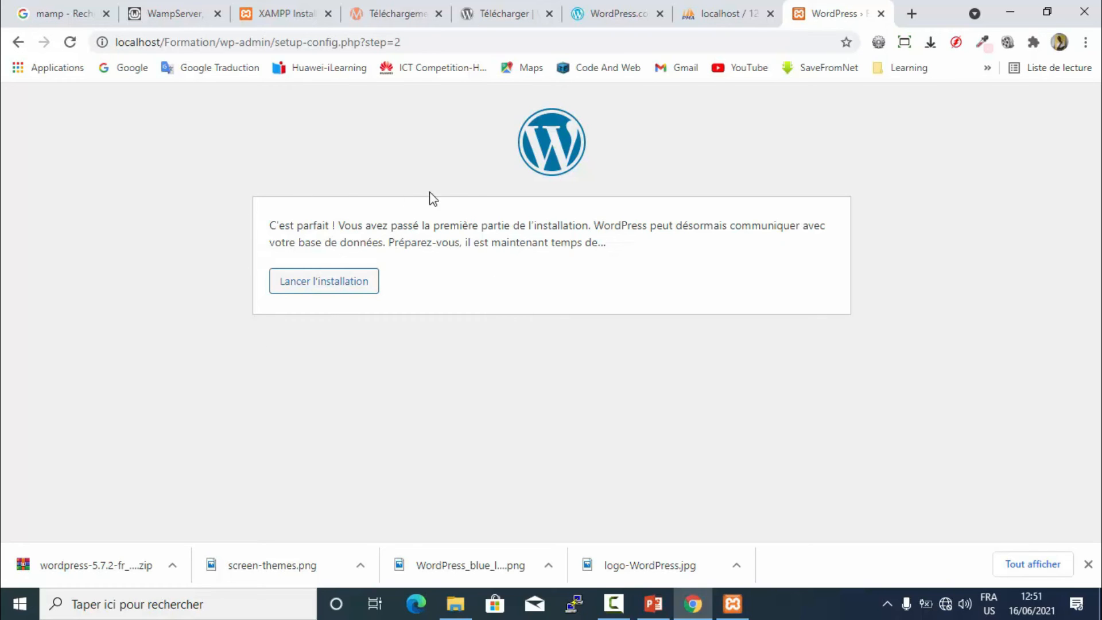
- Launch the installation and scroll down to the Informations nécessaires form
left_click(316, 292)
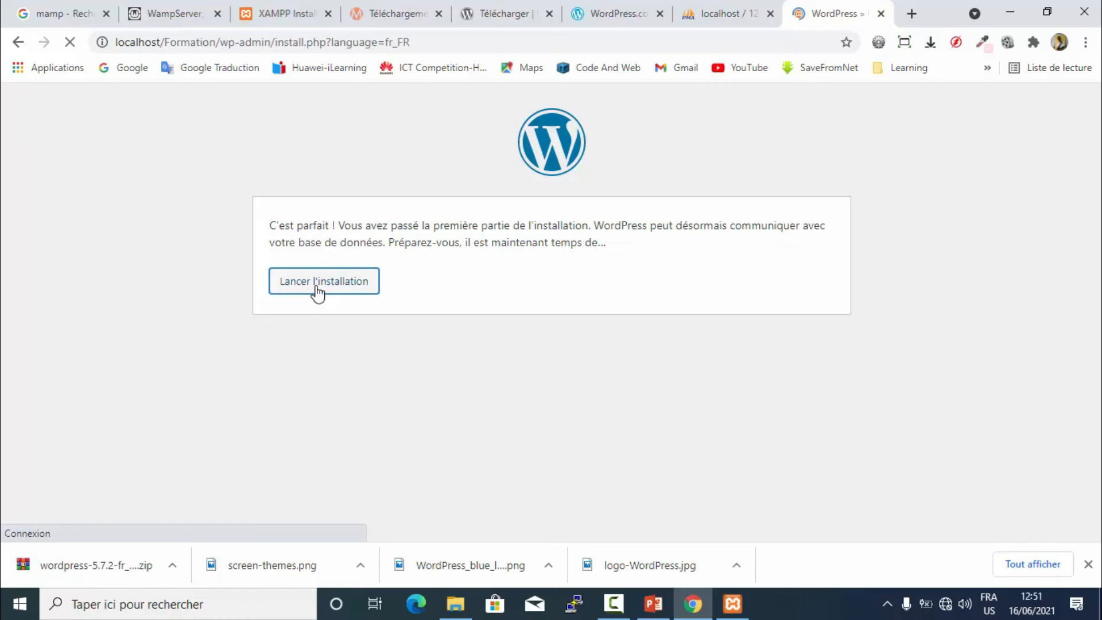
scroll(317, 292, "down", 3)
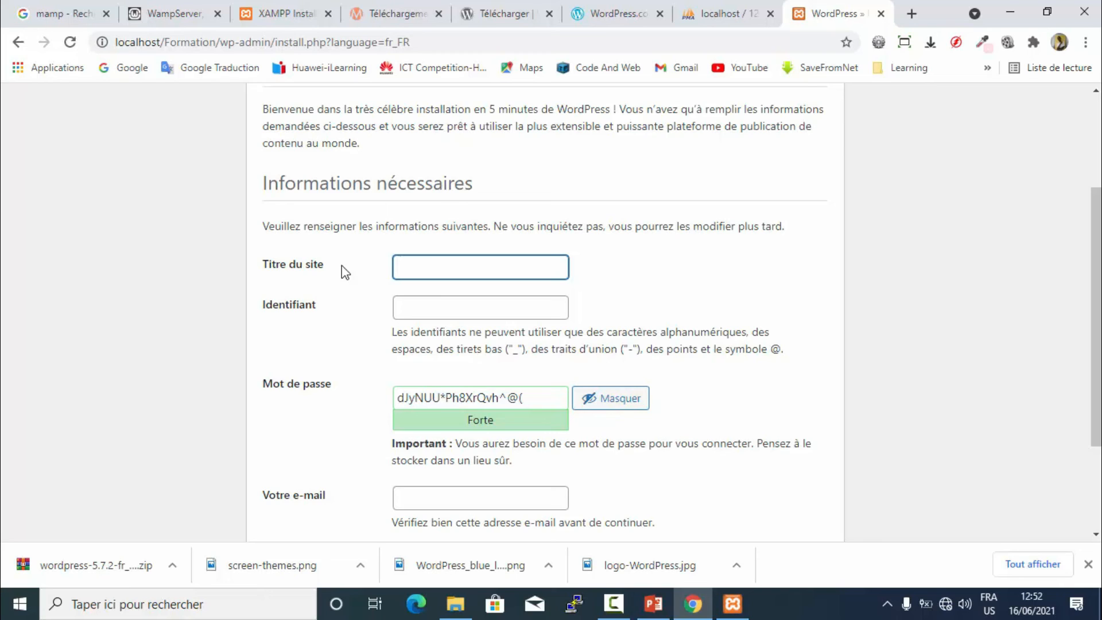
- Set the site title to Formation using the autofill suggestion
type("F")
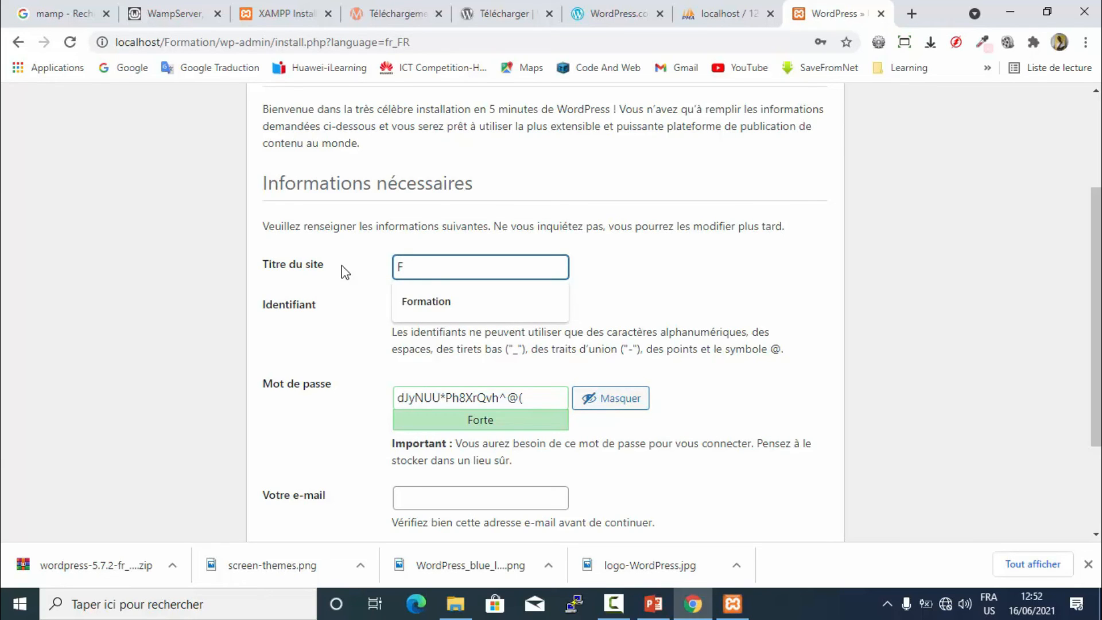
key("Down")
key("Return")
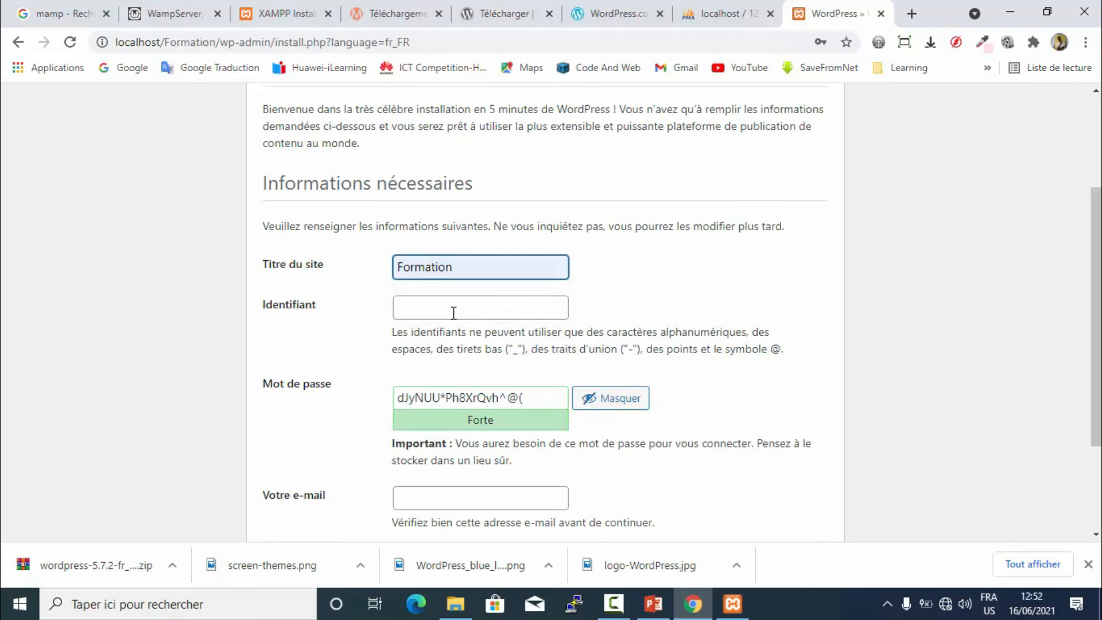
- Enter nsd_design as the administrator username
left_click(453, 312)
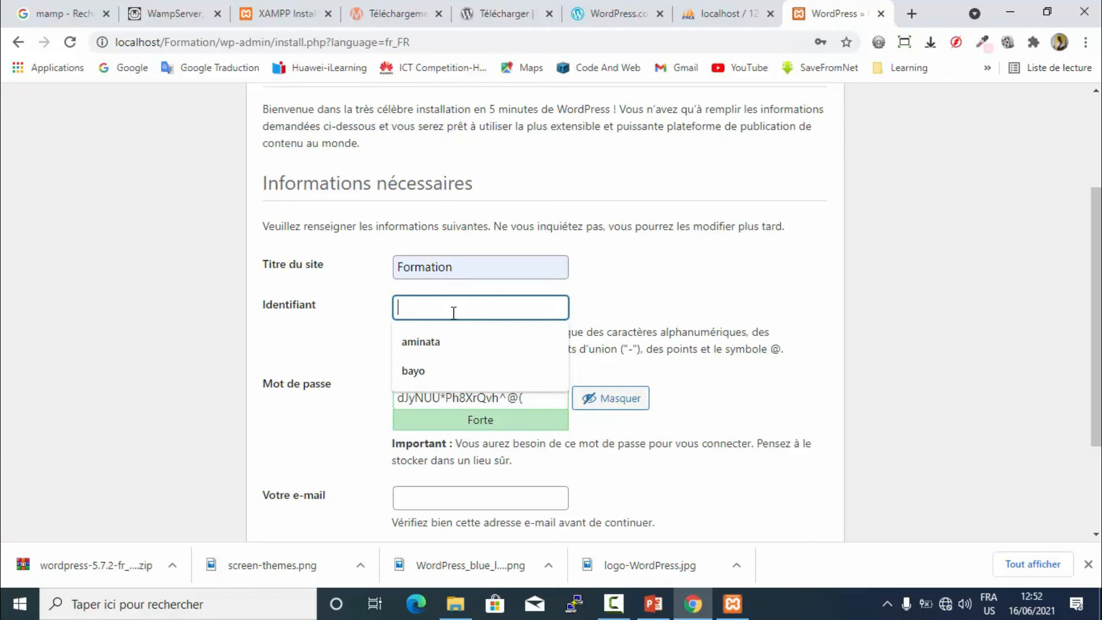
left_click(593, 268)
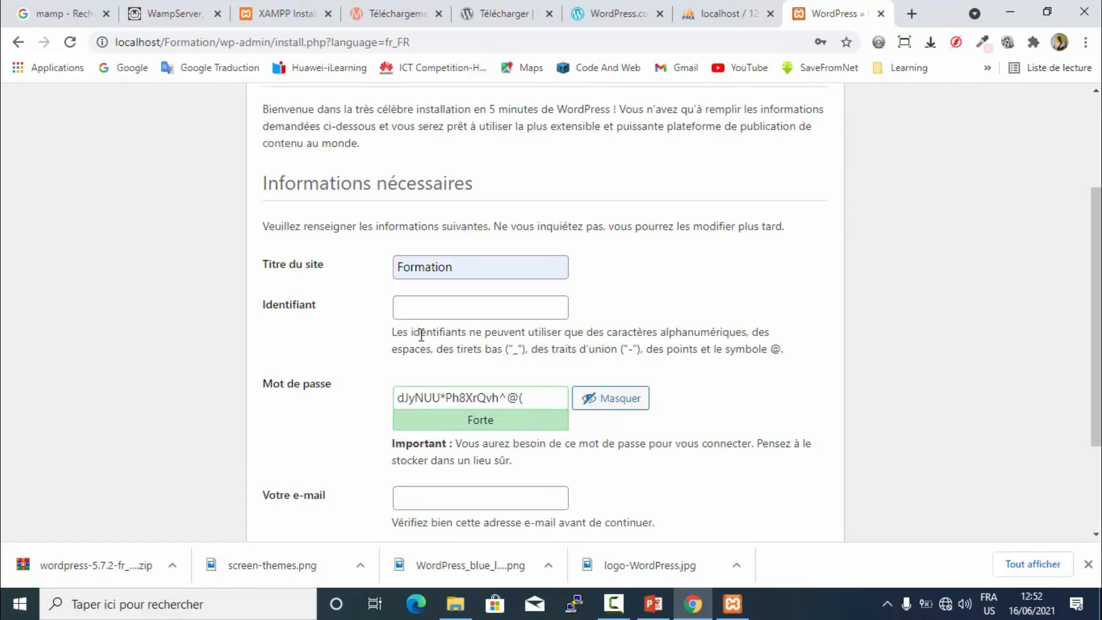
left_click_drag(397, 333, 590, 343)
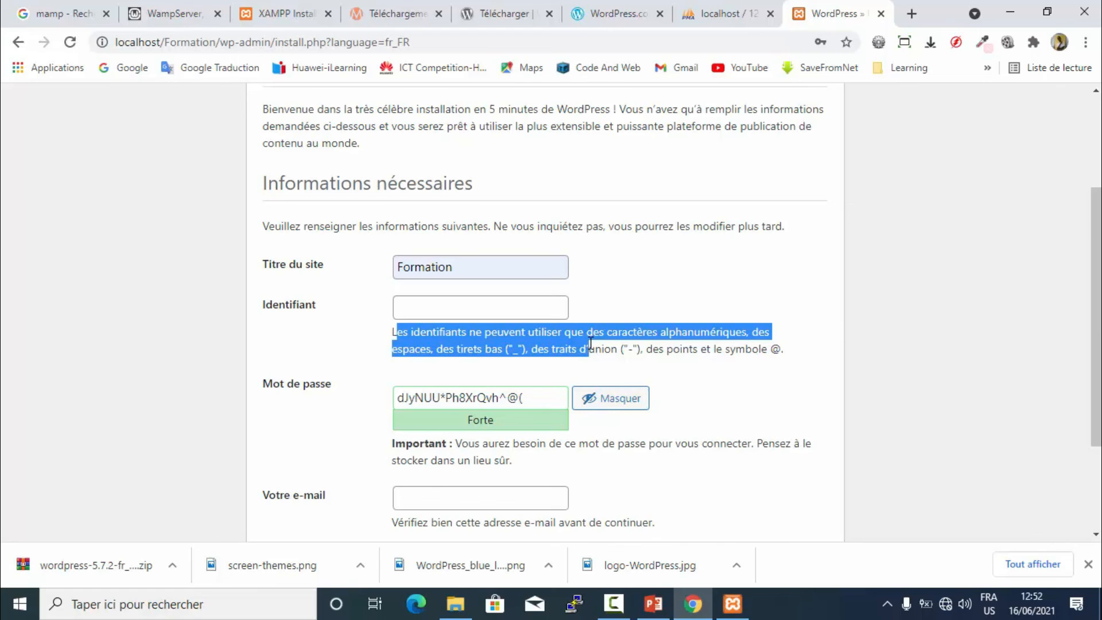
left_click(429, 318)
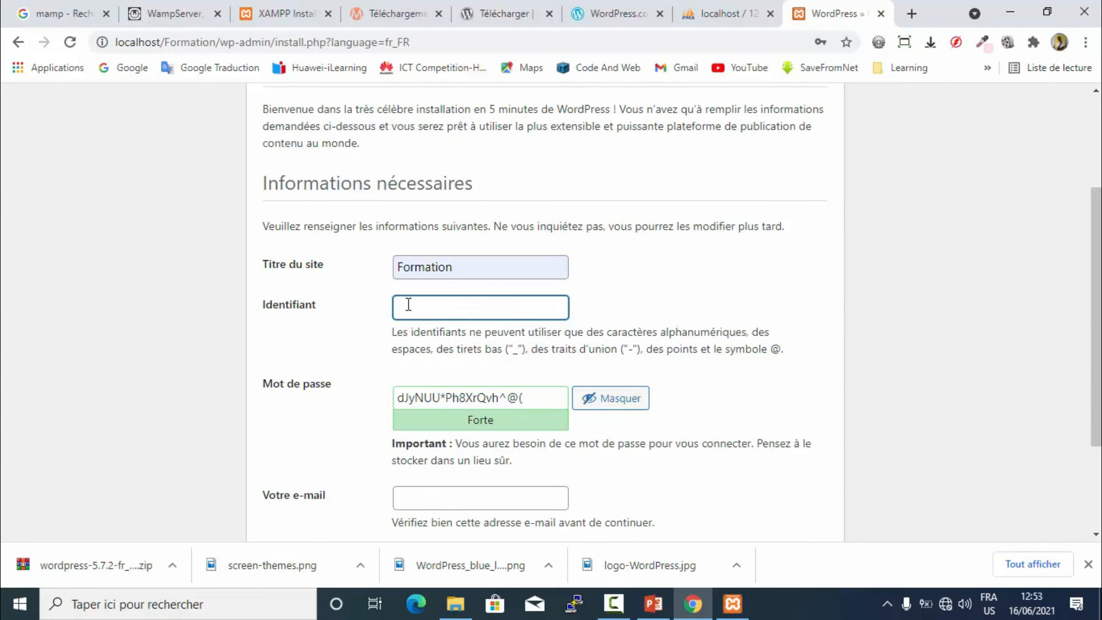
type("nsd_design")
- Select the generated password and begin typing a replacement
double_click(452, 397)
left_click_drag(525, 398, 385, 400)
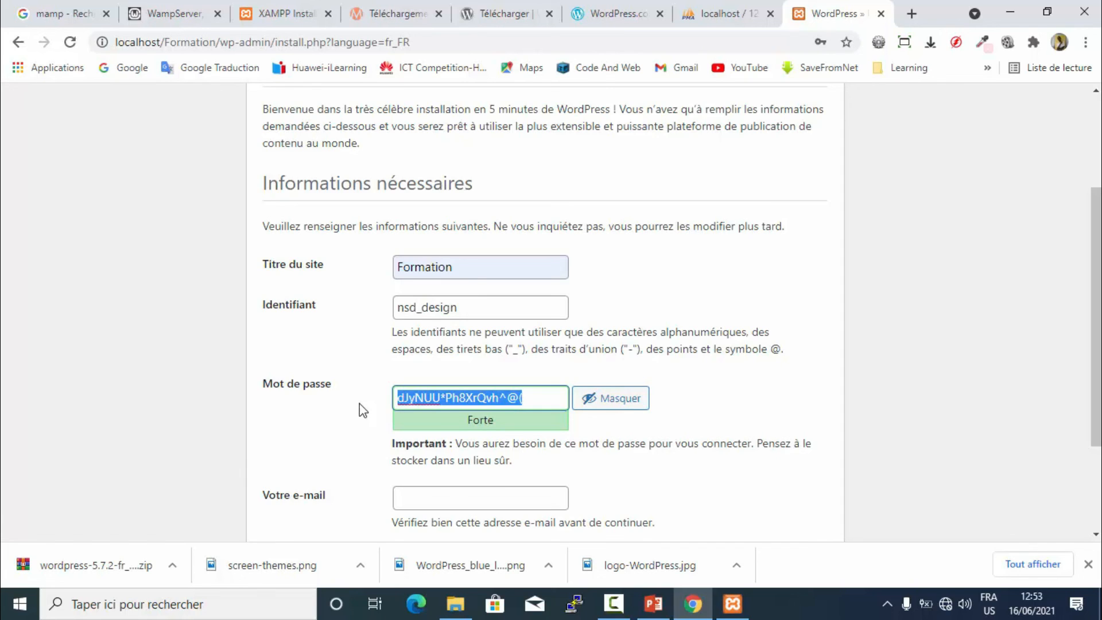
type("0")
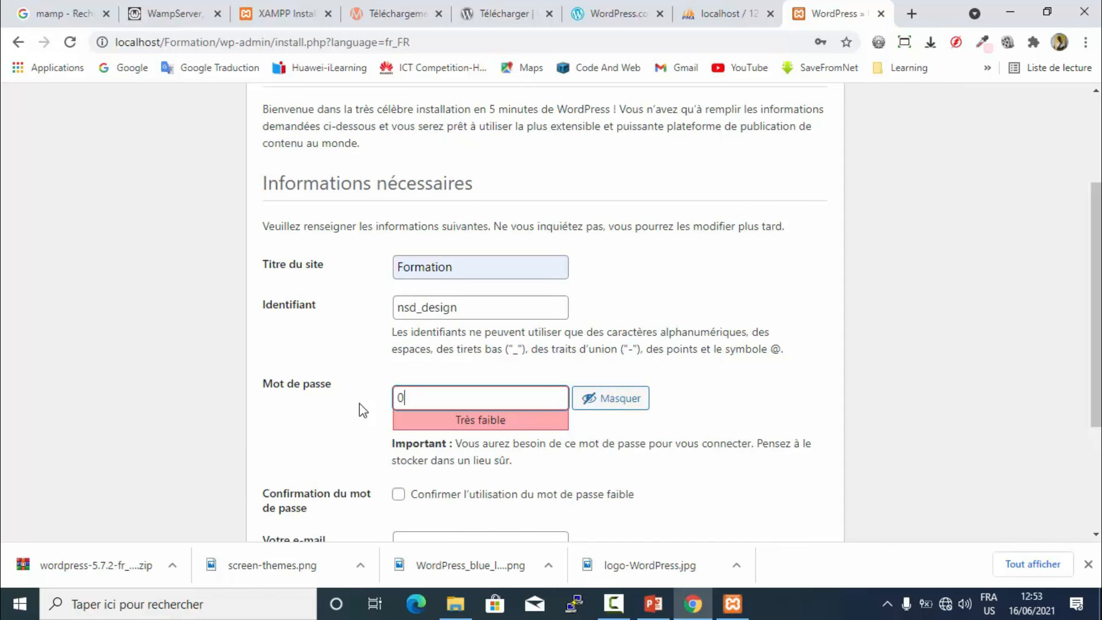
- Replace the password with a simple numeric one and confirm using a weak password
type("123456789")
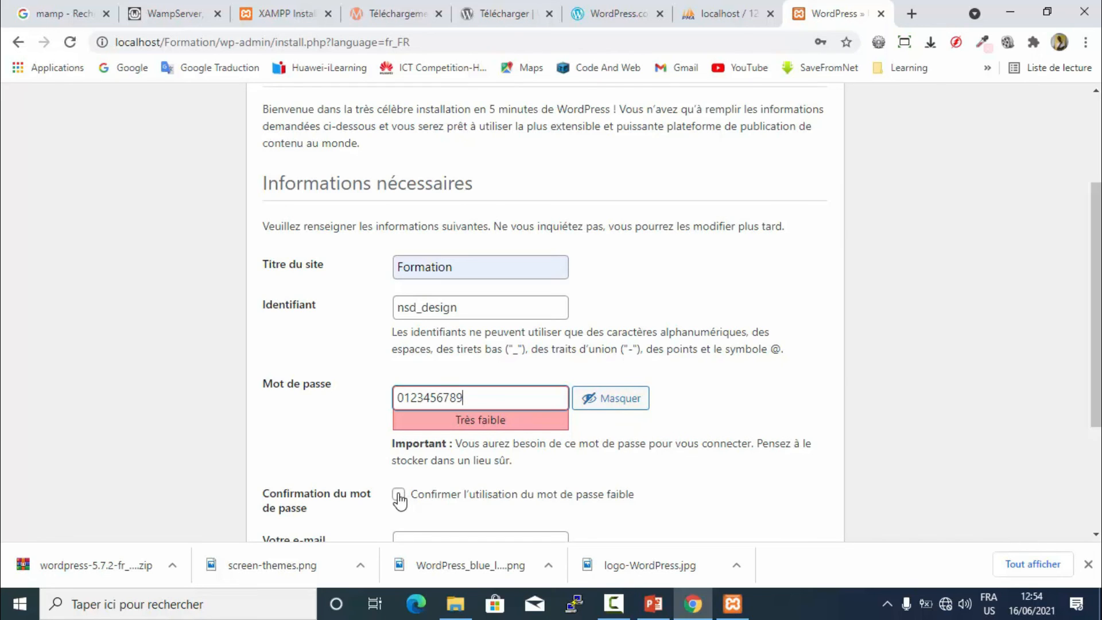
double_click(425, 397)
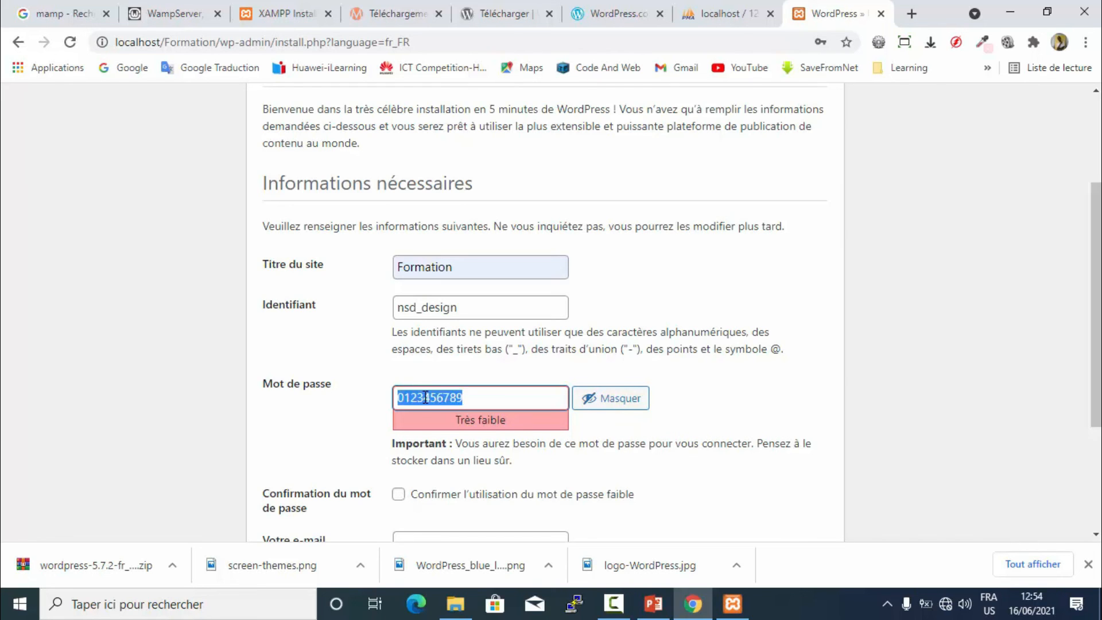
scroll(424, 395, "down", 3)
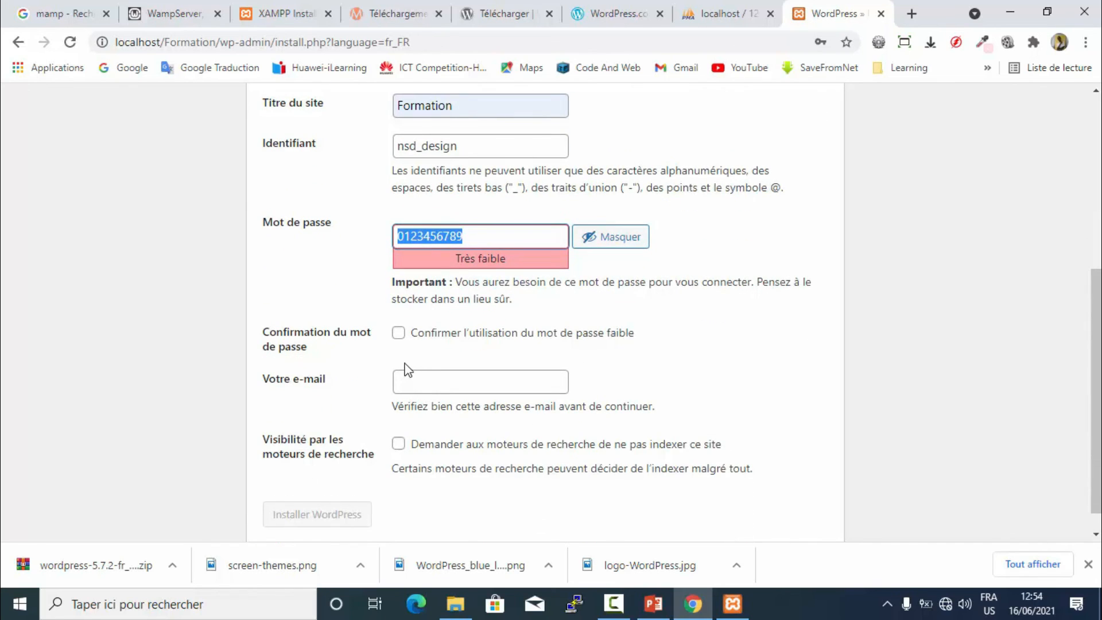
left_click(397, 334)
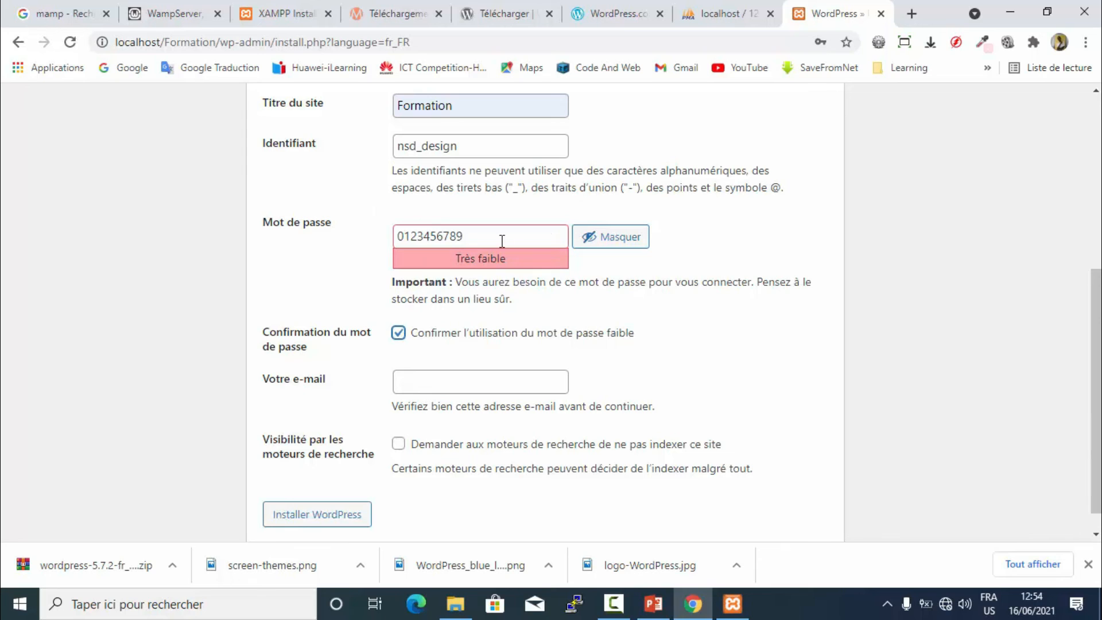
- Fill in the administrator e-mail from the autofill suggestion
left_click(453, 386)
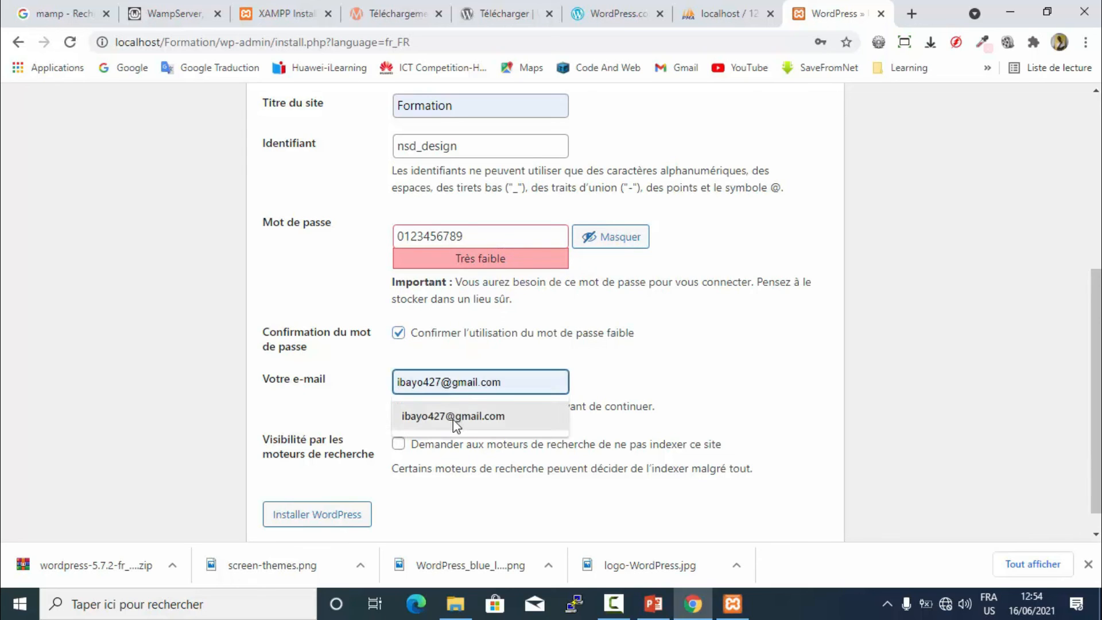
left_click(453, 416)
left_click_drag(555, 385, 400, 383)
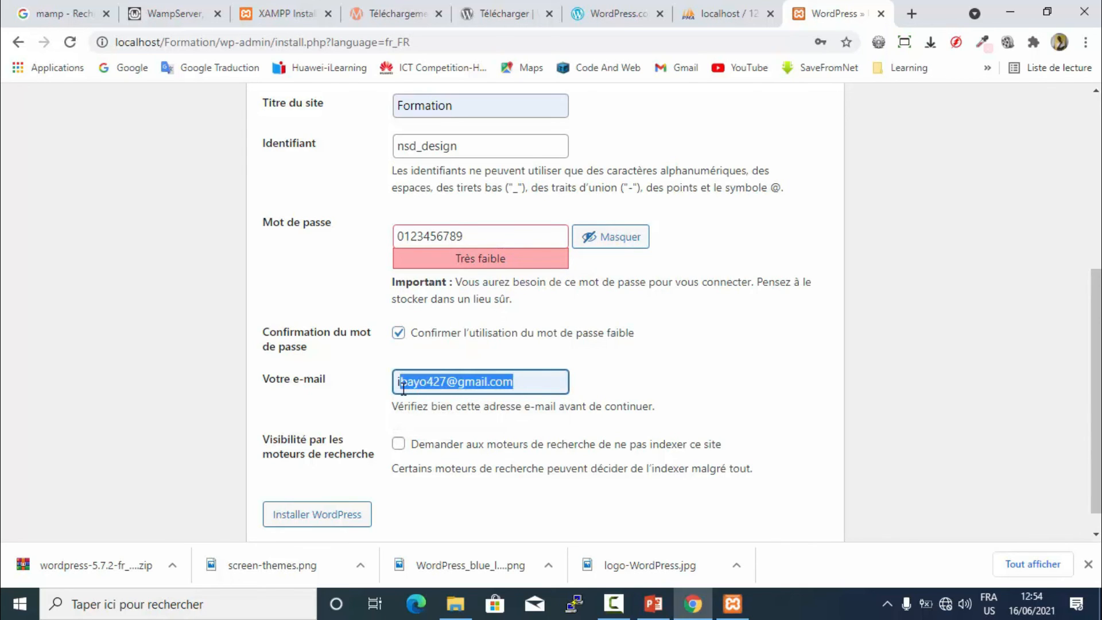
left_click_drag(480, 152, 397, 153)
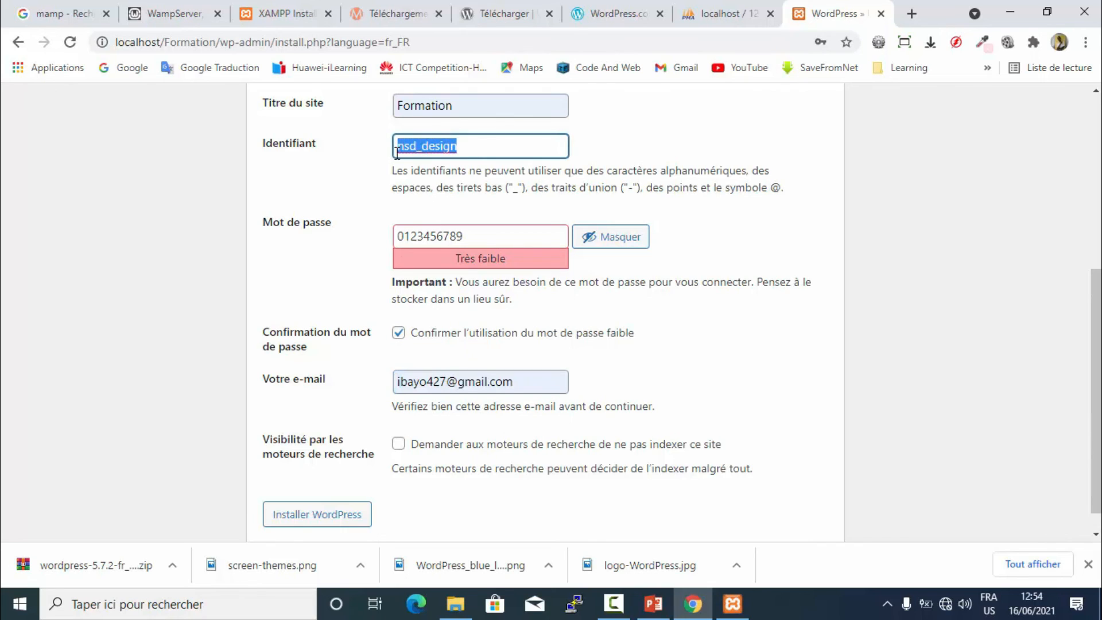
double_click(440, 381)
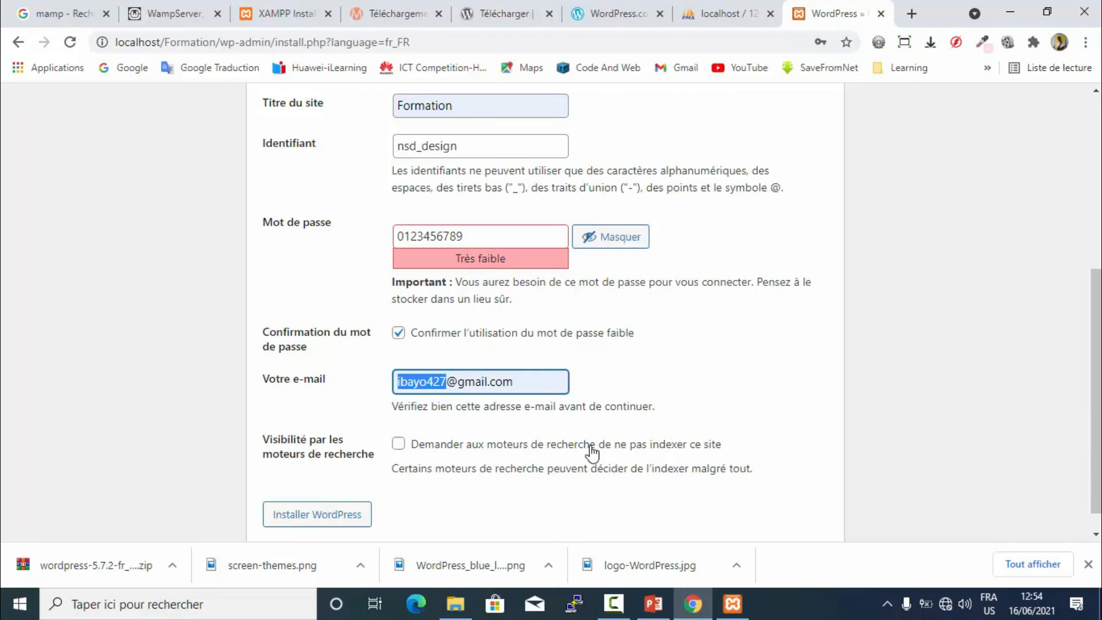
- Look at the still-empty formation database in phpMyAdmin, then return to the WordPress install form
left_click(71, 18)
left_click(788, 155)
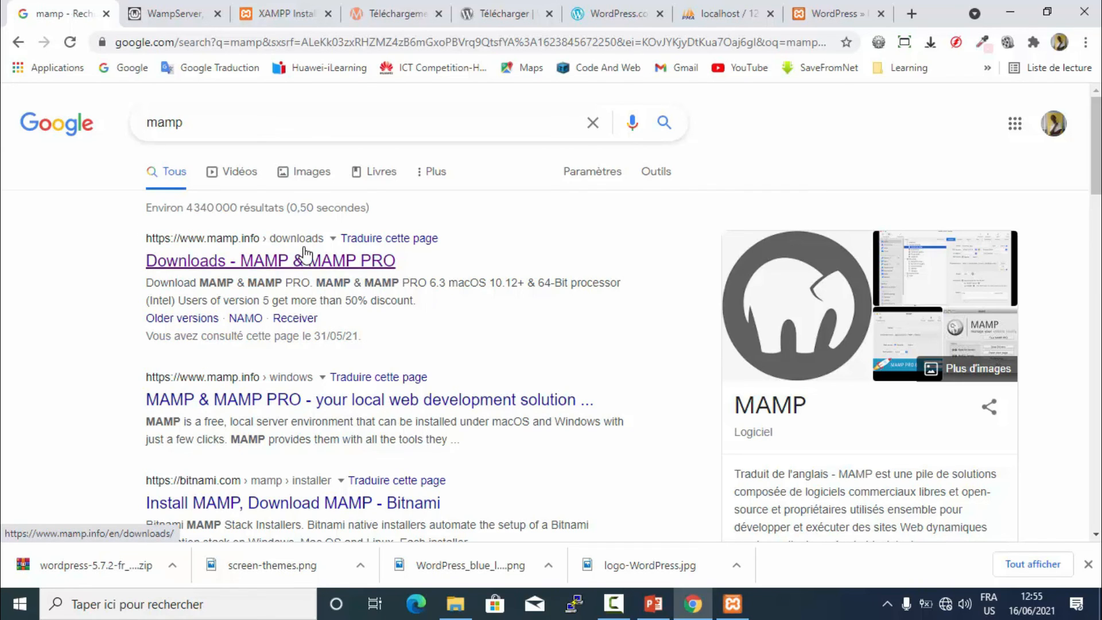
left_click(724, 13)
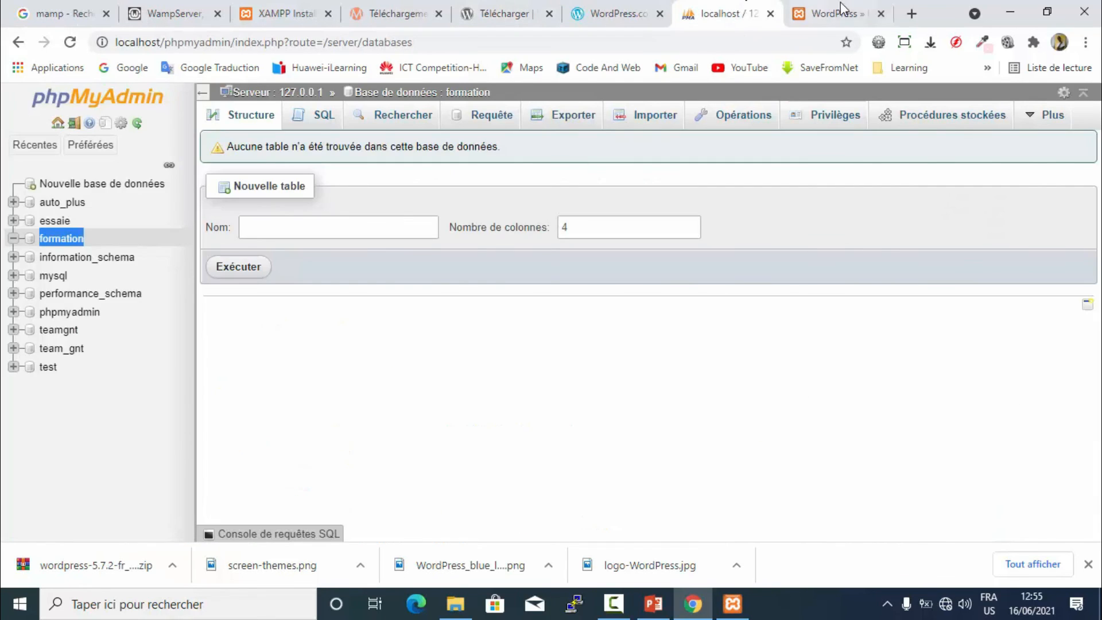
left_click(824, 11)
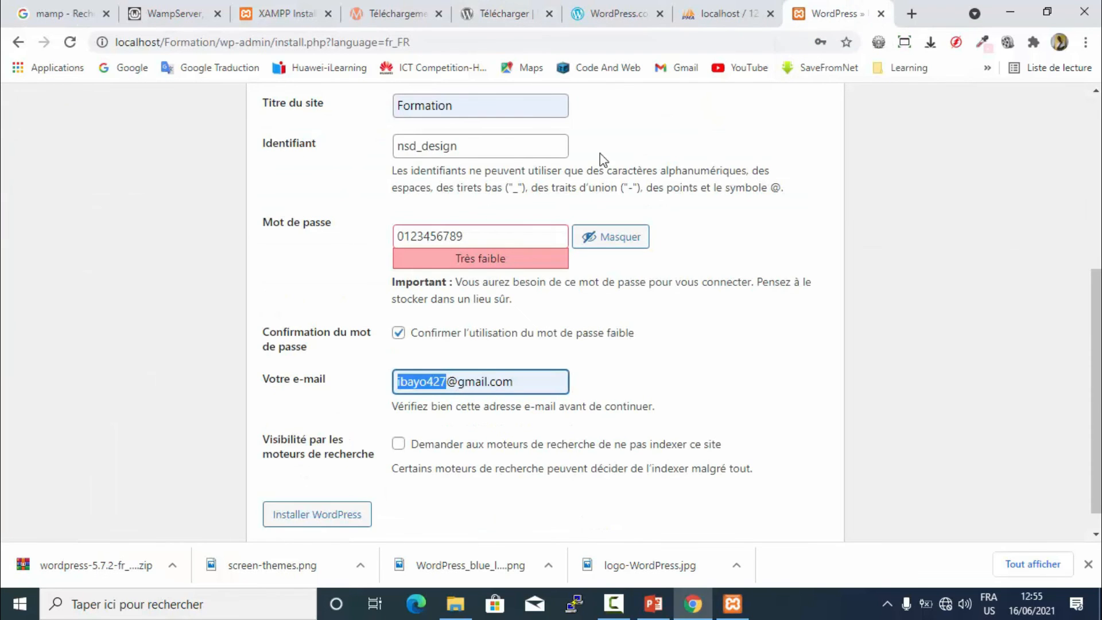
- Review the Formation title, username, password and e-mail, then run Installer WordPress
scroll(486, 307, "down", 1)
scroll(487, 306, "up", 4)
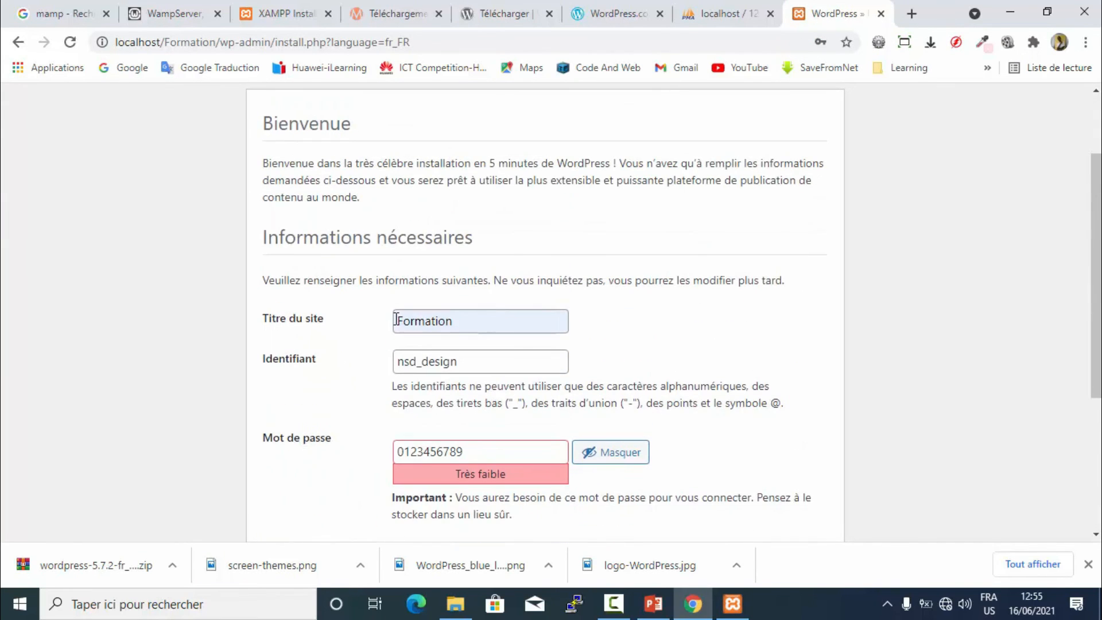
double_click(434, 323)
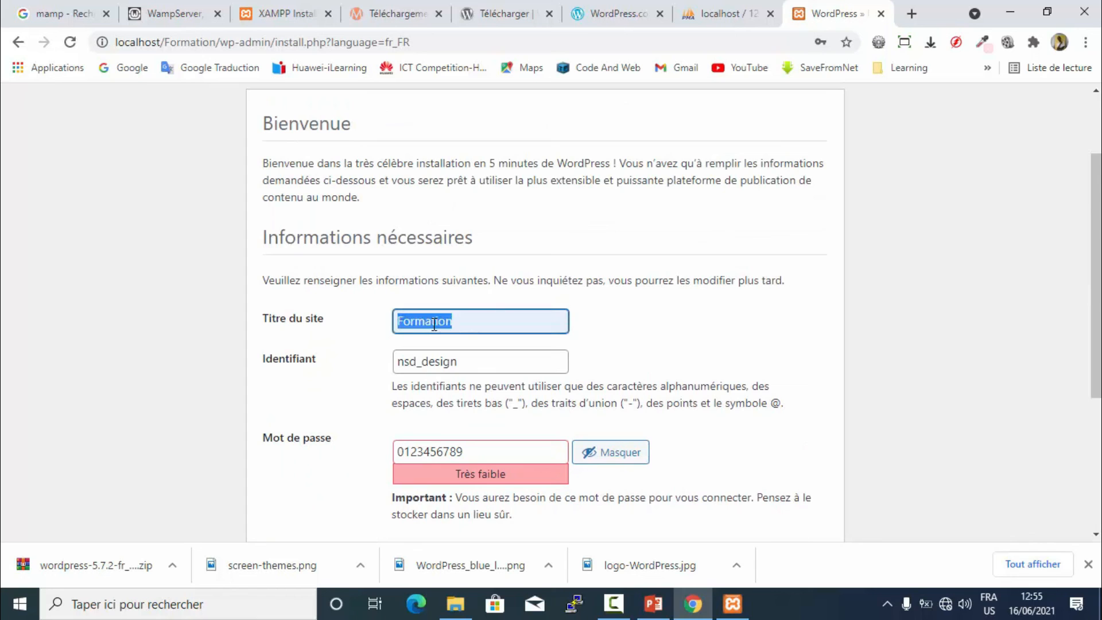
double_click(440, 360)
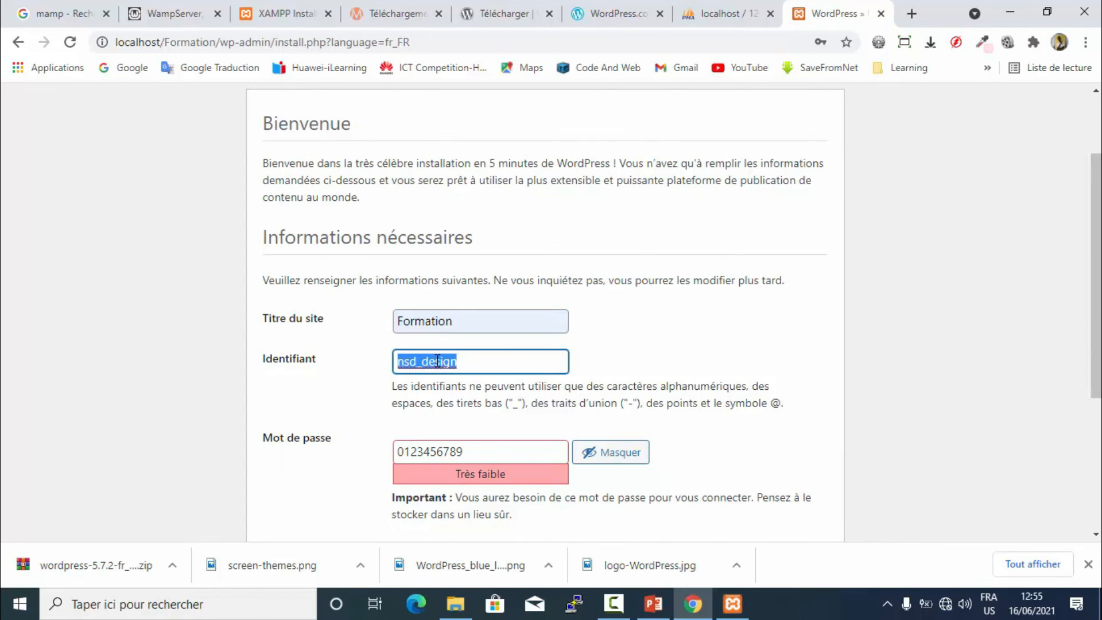
scroll(437, 360, "down", 1)
double_click(437, 361)
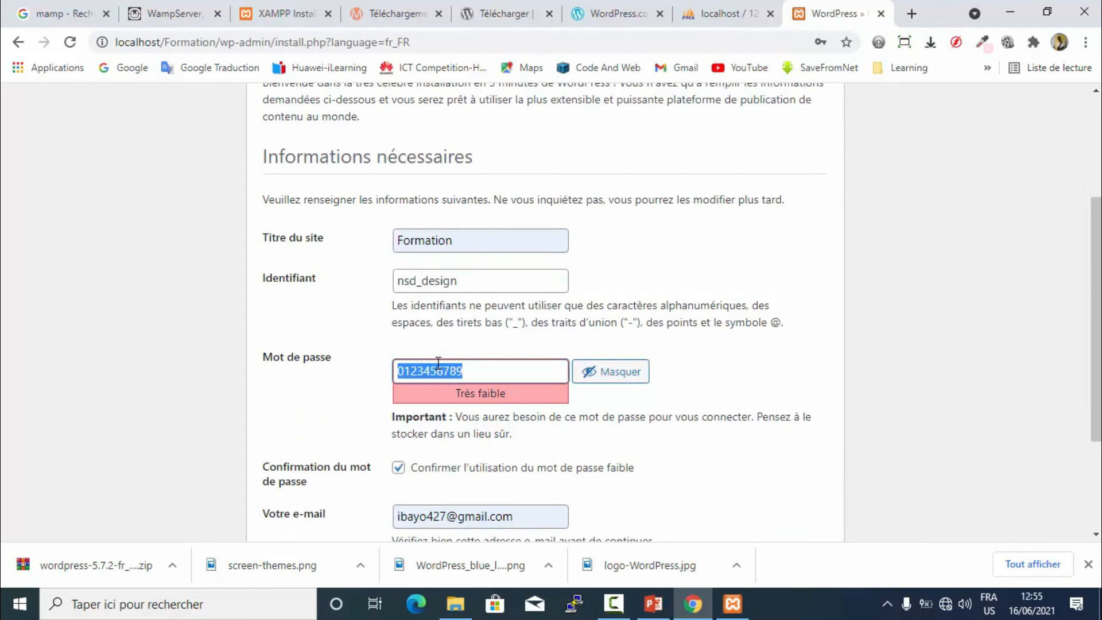
scroll(437, 362, "down", 3)
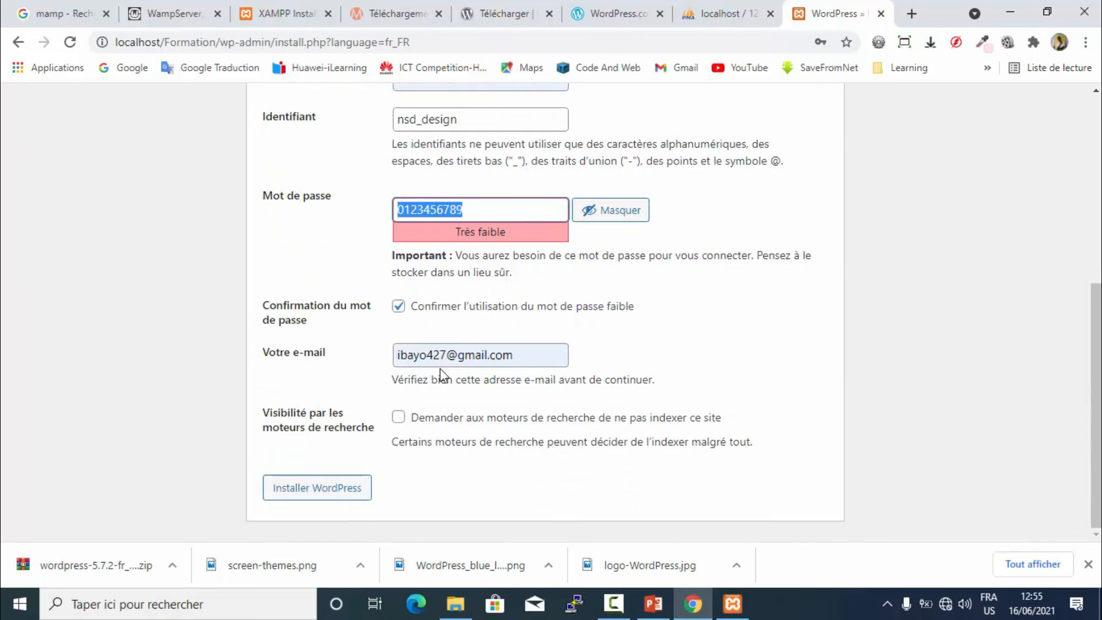
left_click(457, 358)
double_click(457, 361)
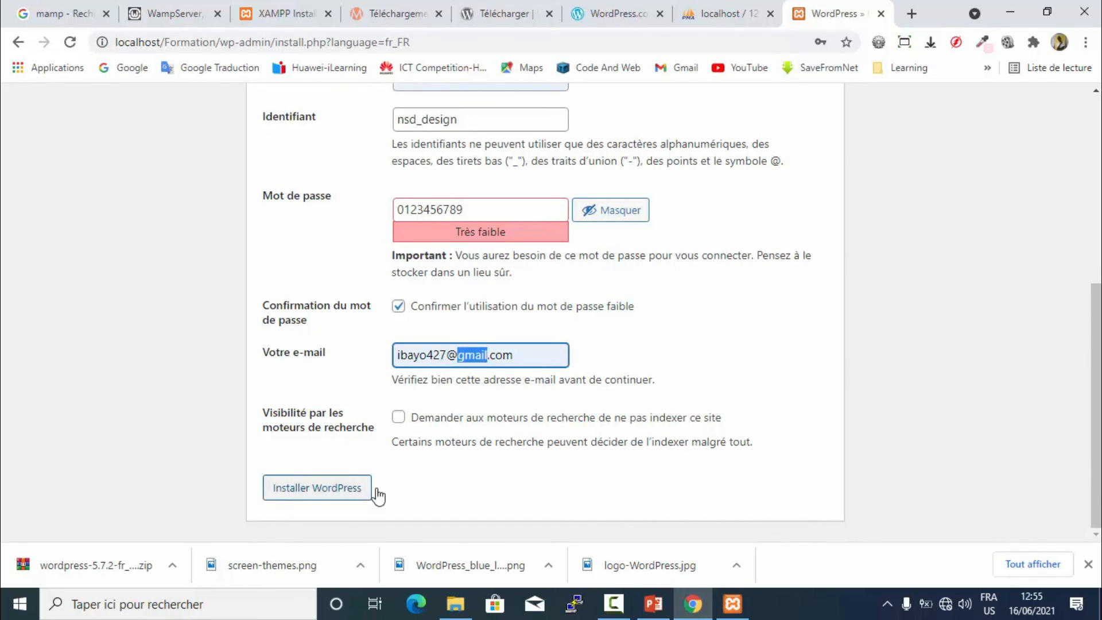
left_click(302, 492)
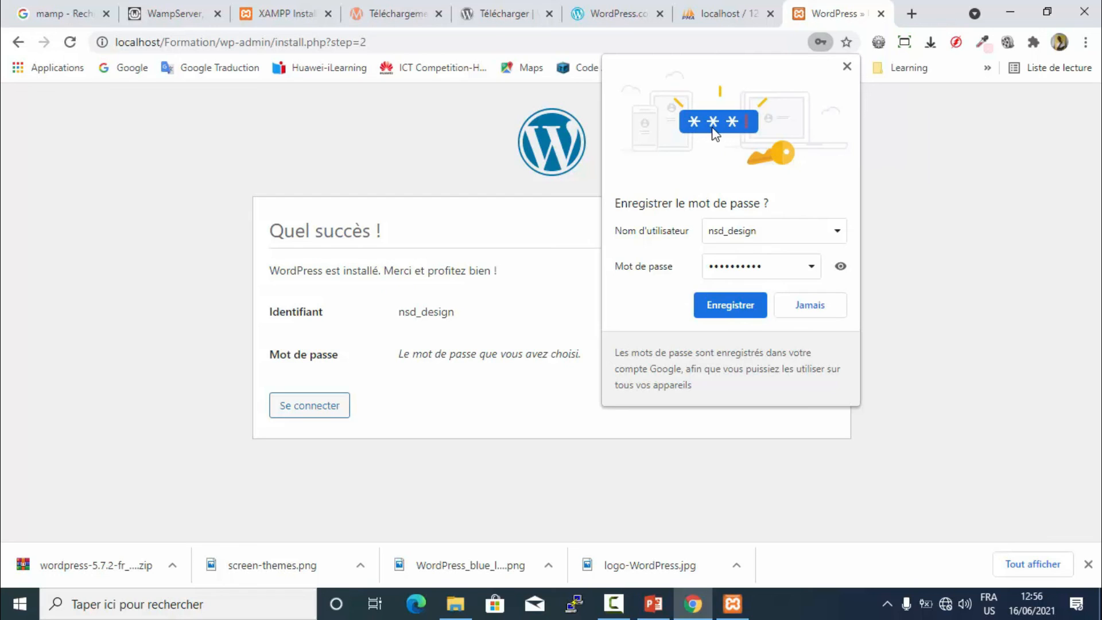
- Decline saving the password, look over the success summary, and continue to Se connecter
left_click(847, 67)
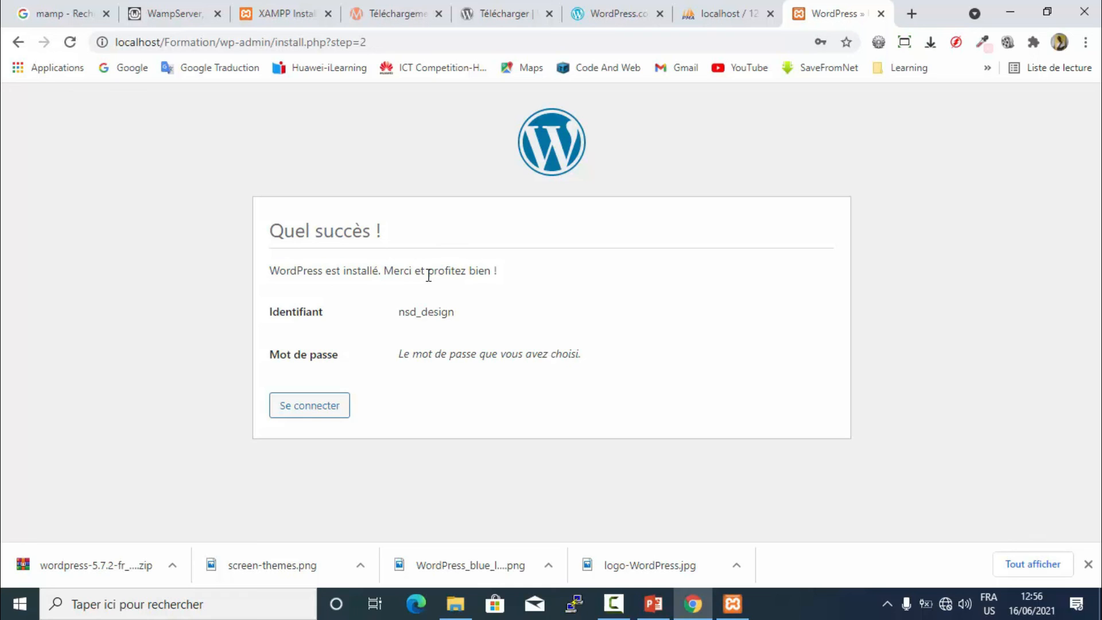
double_click(424, 314)
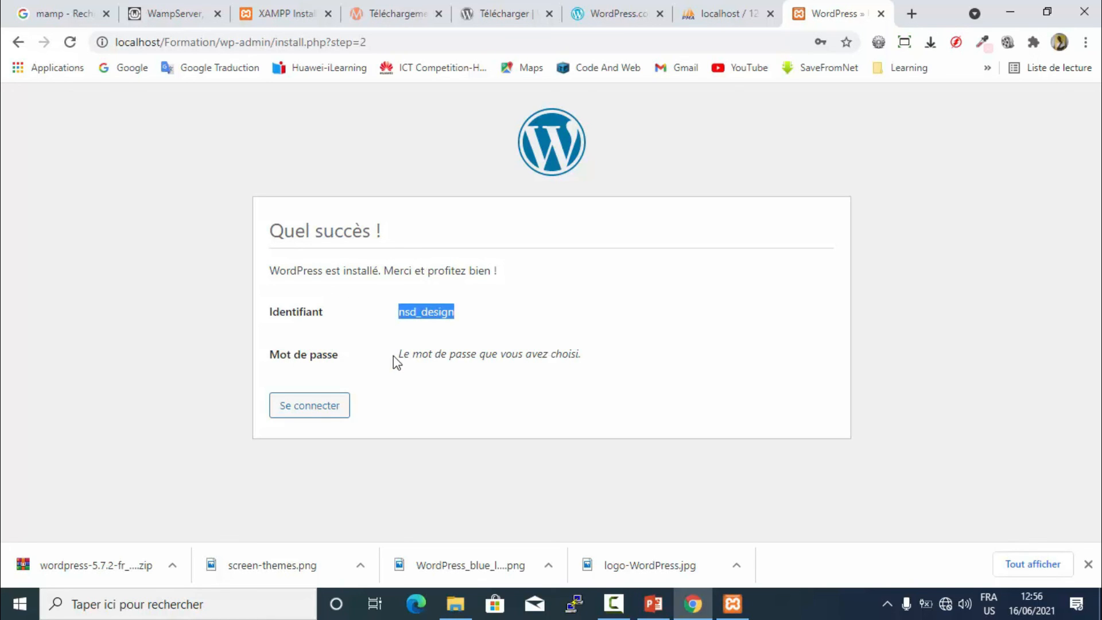
left_click_drag(398, 355, 595, 359)
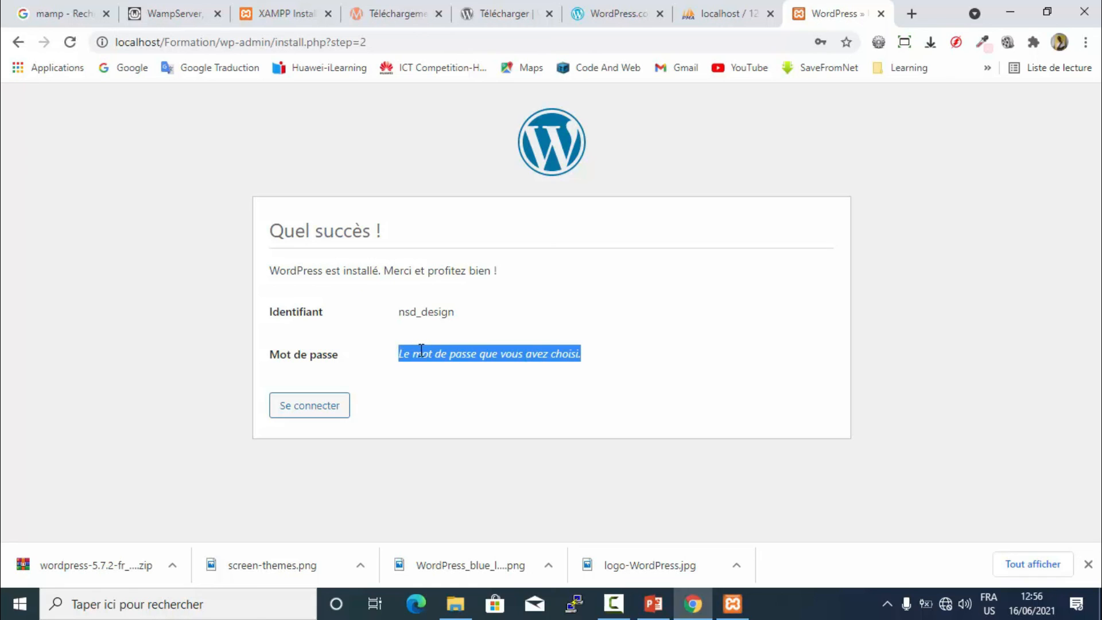
left_click(572, 374)
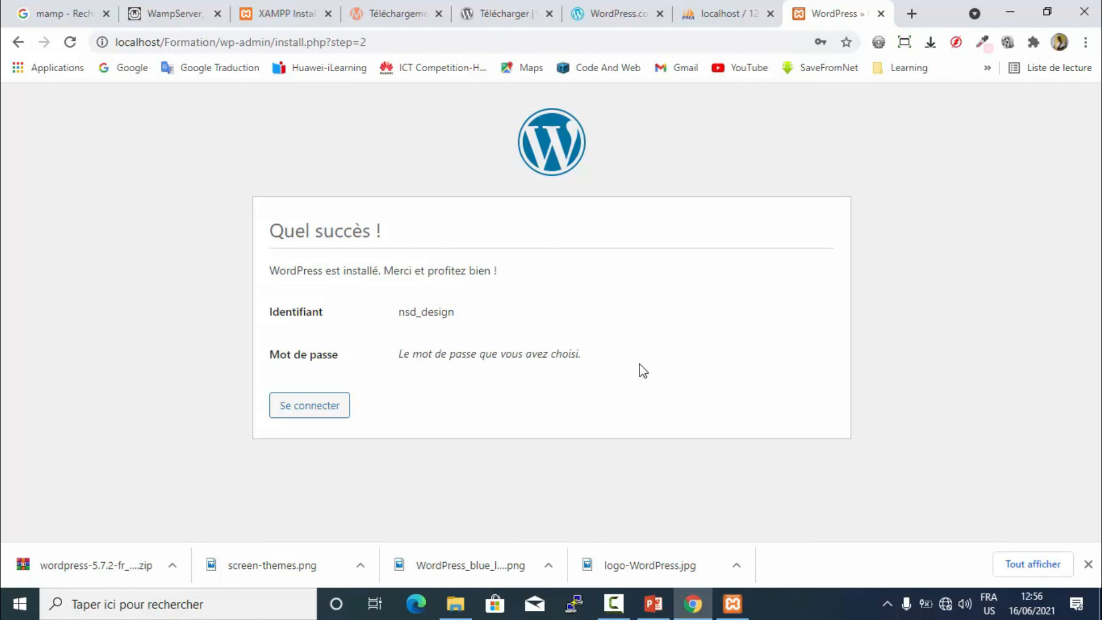
left_click(317, 408)
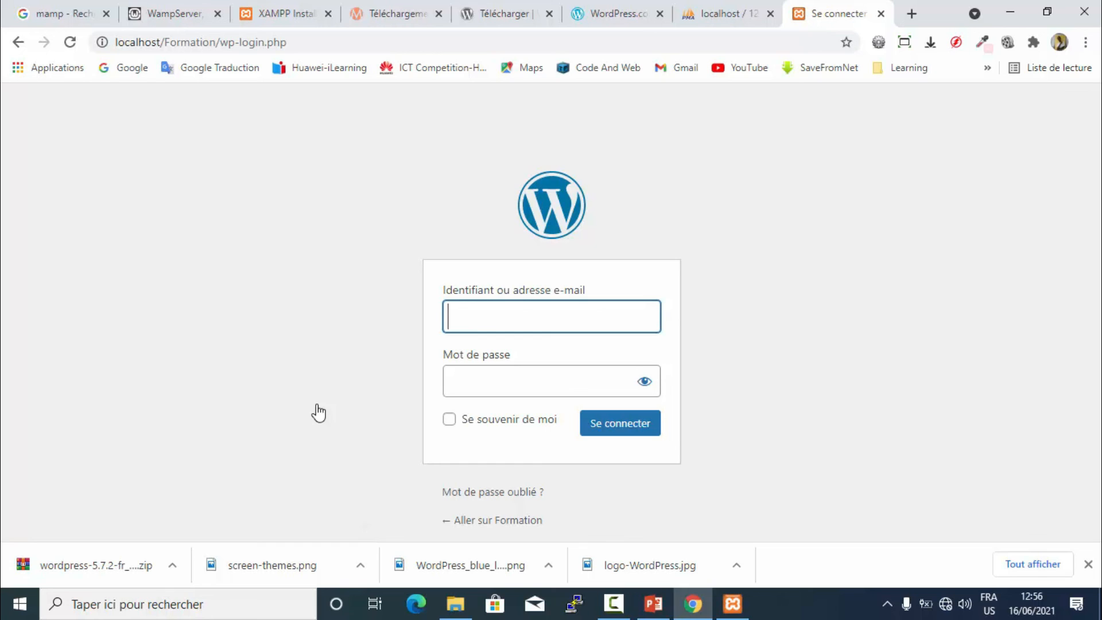
- Log in to the dashboard as nsd_design with the administrator password
left_click(502, 318)
left_click(739, 264)
left_click(577, 314)
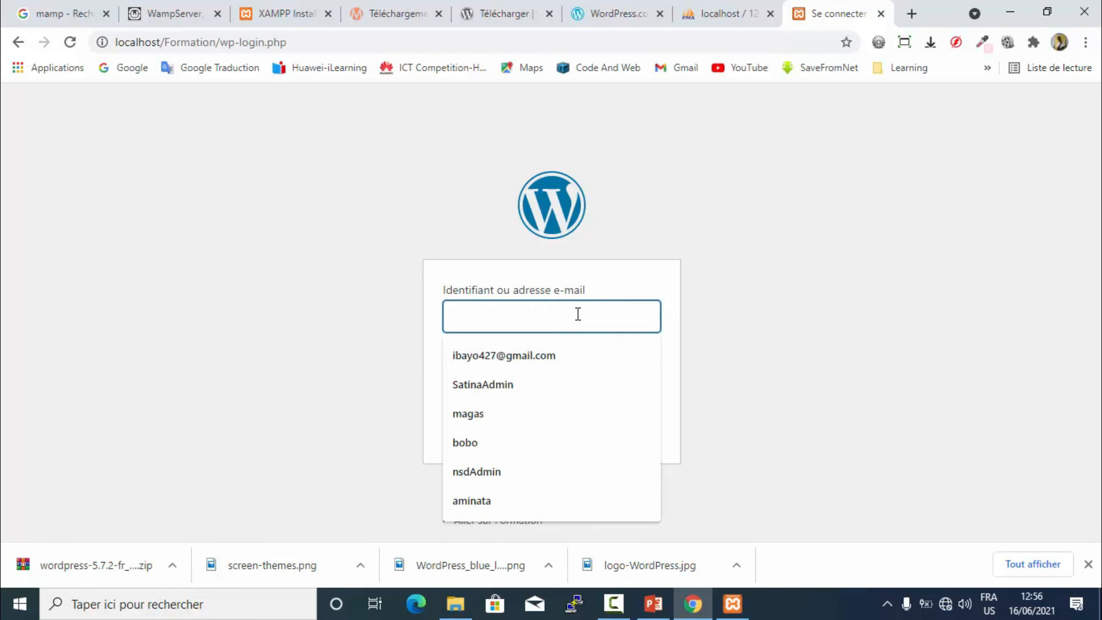
type("nsd_design")
left_click(520, 390)
type("•••••••••••")
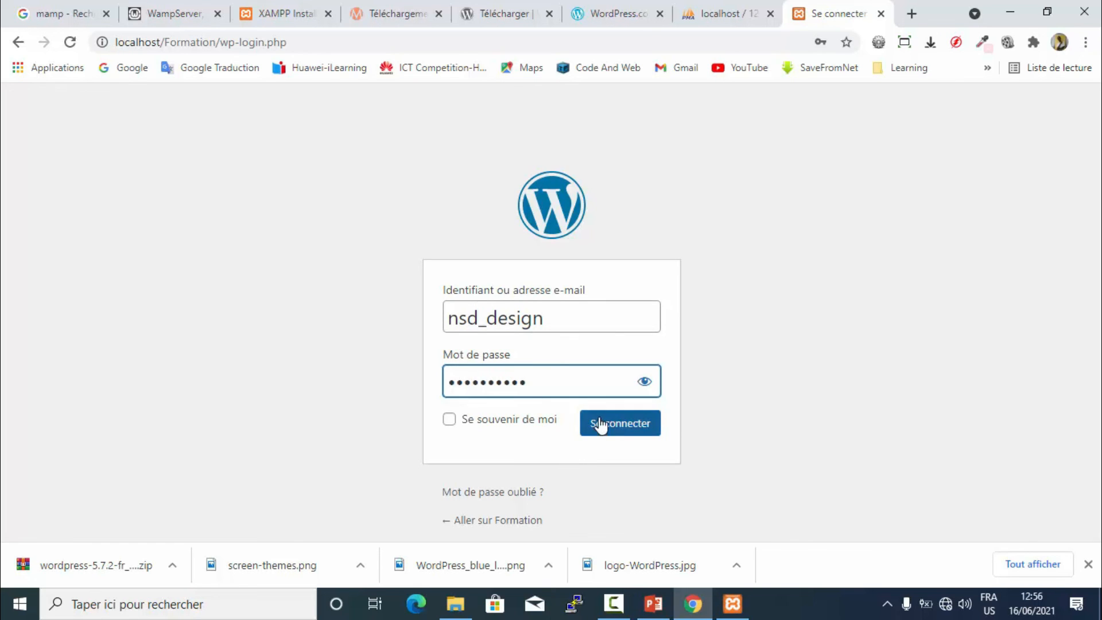
left_click(599, 426)
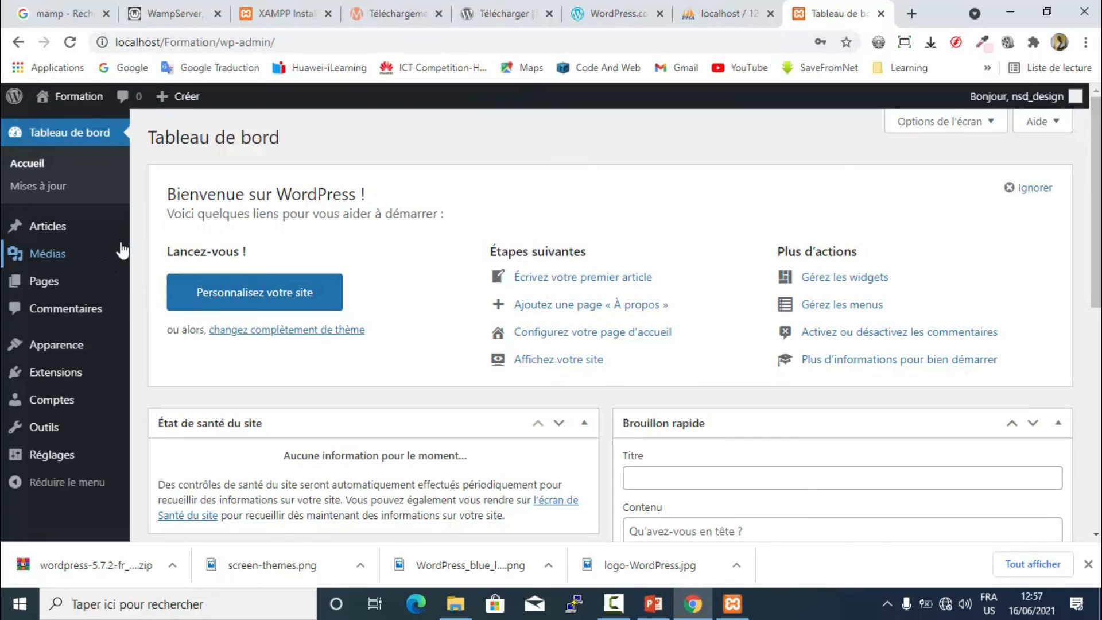
- Look over the dashboard, then go to the site via Formation > Aller sur le site
mouse_move(121, 251)
scroll(352, 143, "down", 8)
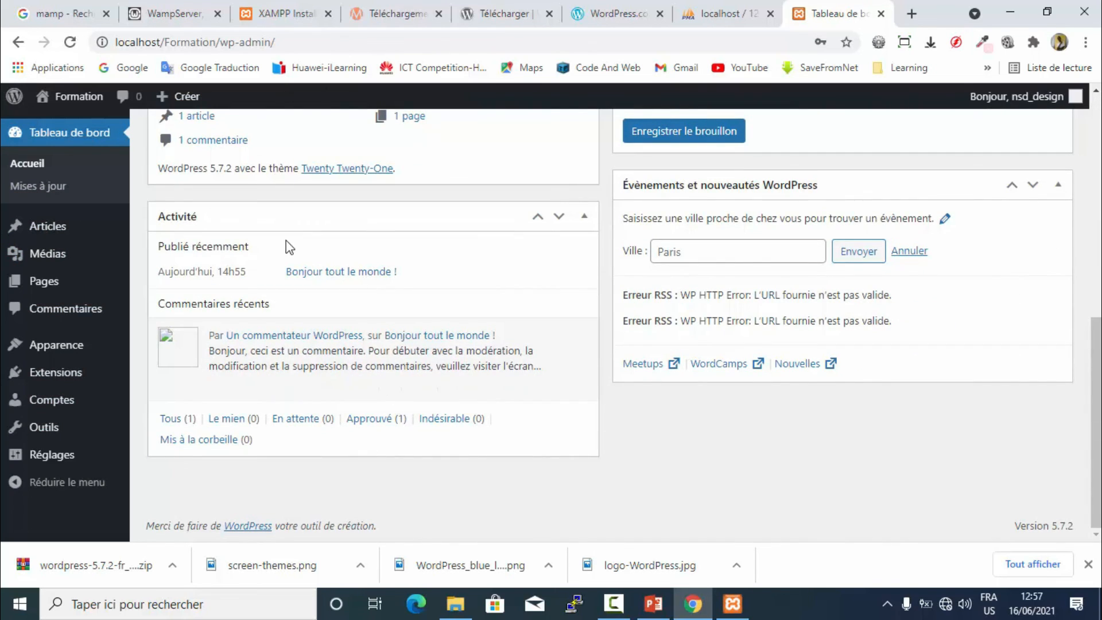
scroll(290, 247, "up", 8)
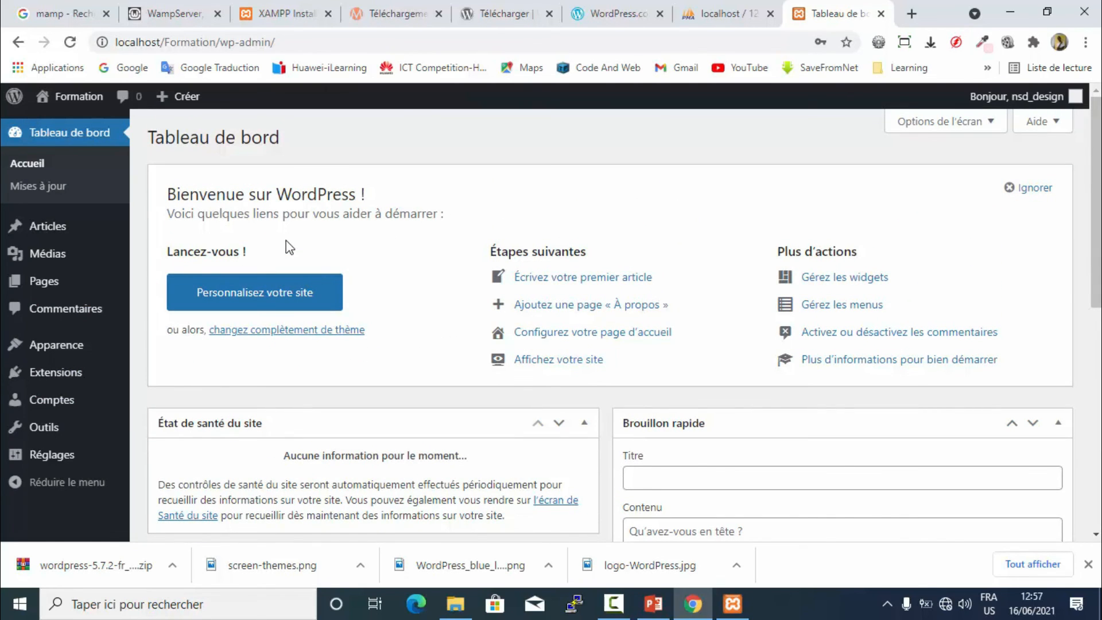
mouse_move(45, 101)
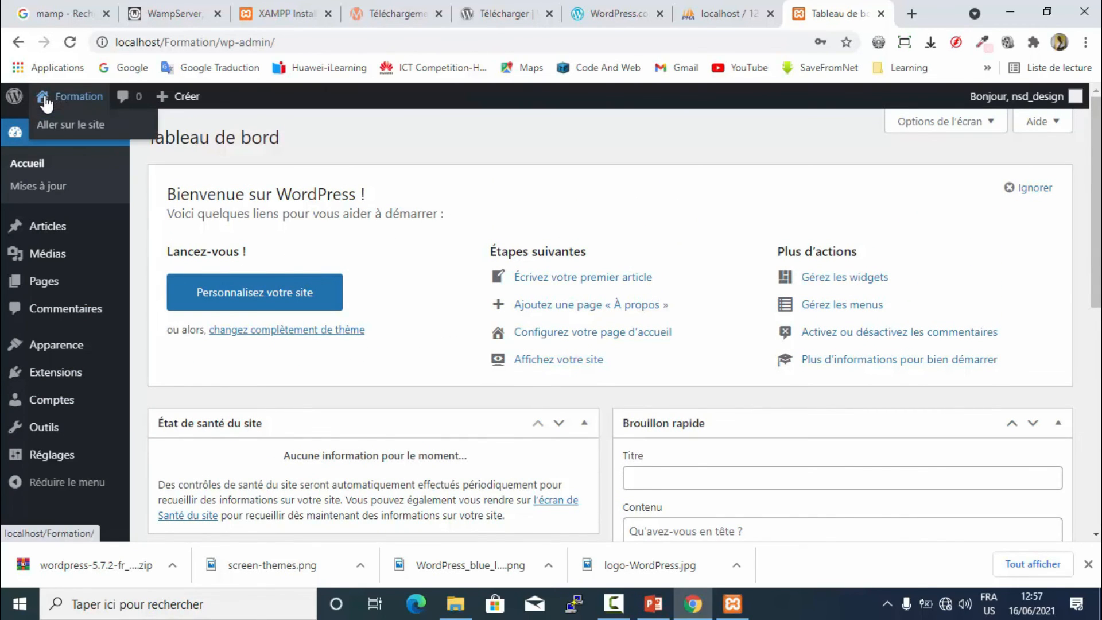
left_click(80, 128)
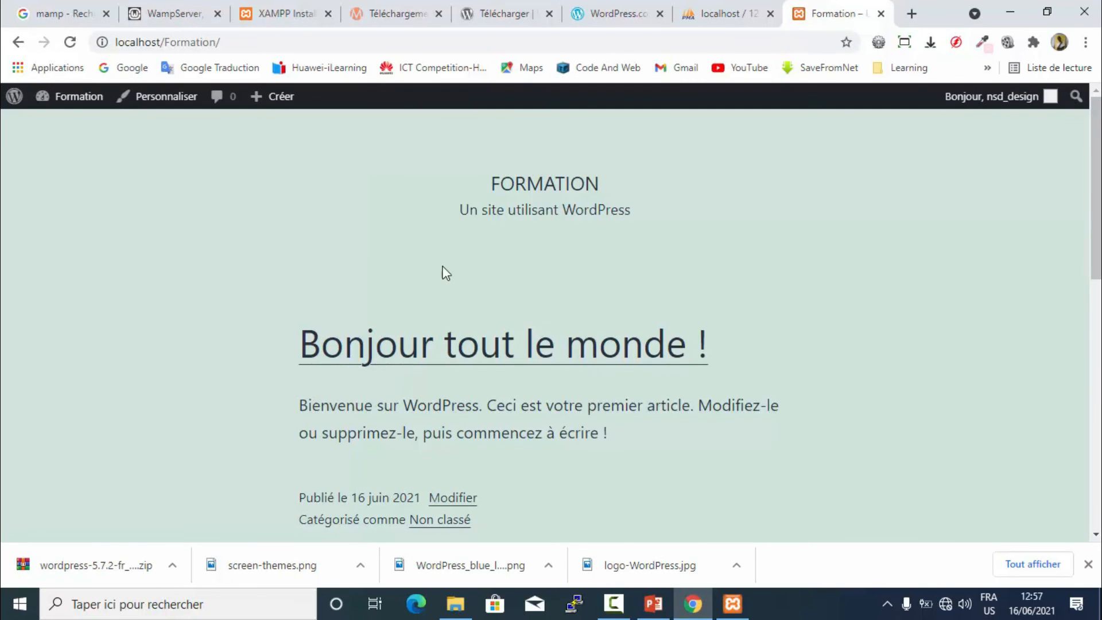
scroll(463, 273, "down", 10)
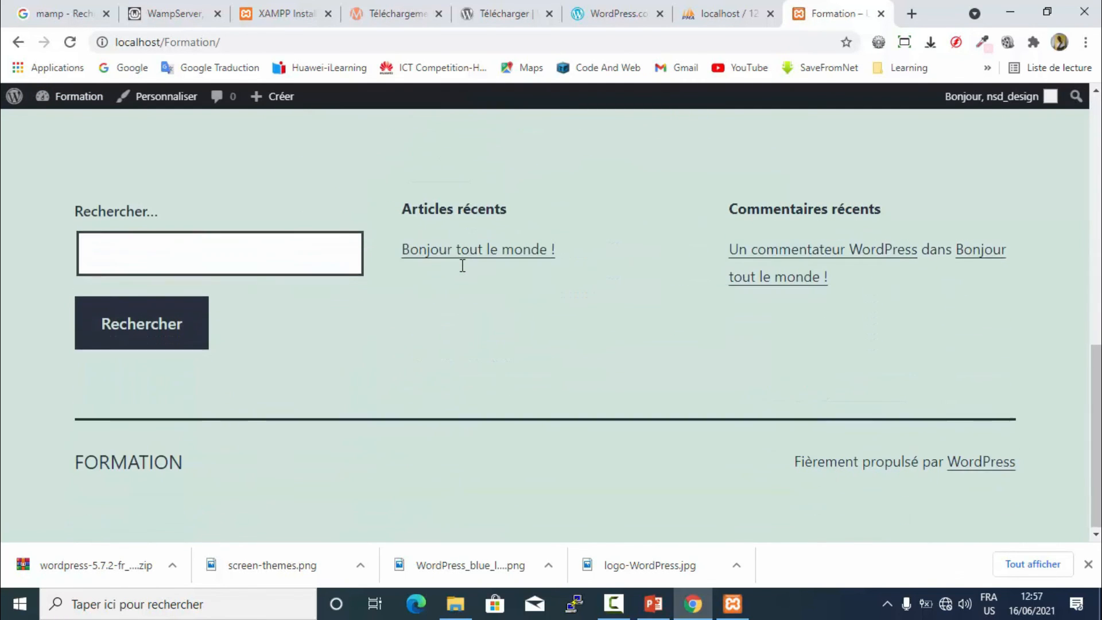
scroll(463, 266, "up", 10)
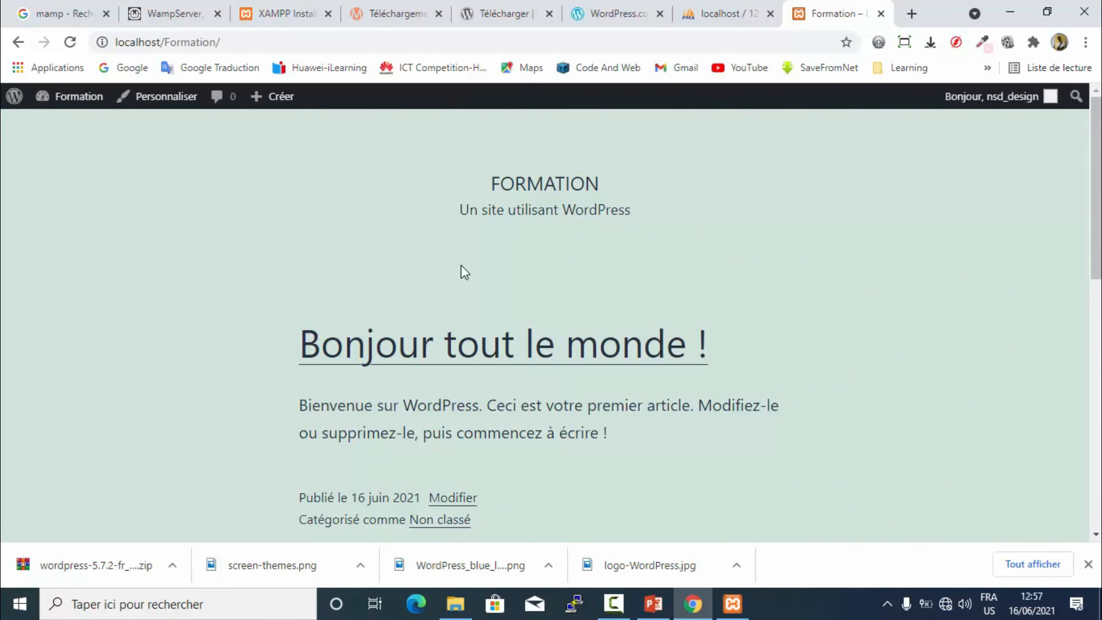
scroll(461, 265, "down", 10)
scroll(461, 266, "up", 10)
double_click(516, 185)
left_click(622, 222)
scroll(435, 317, "down", 1)
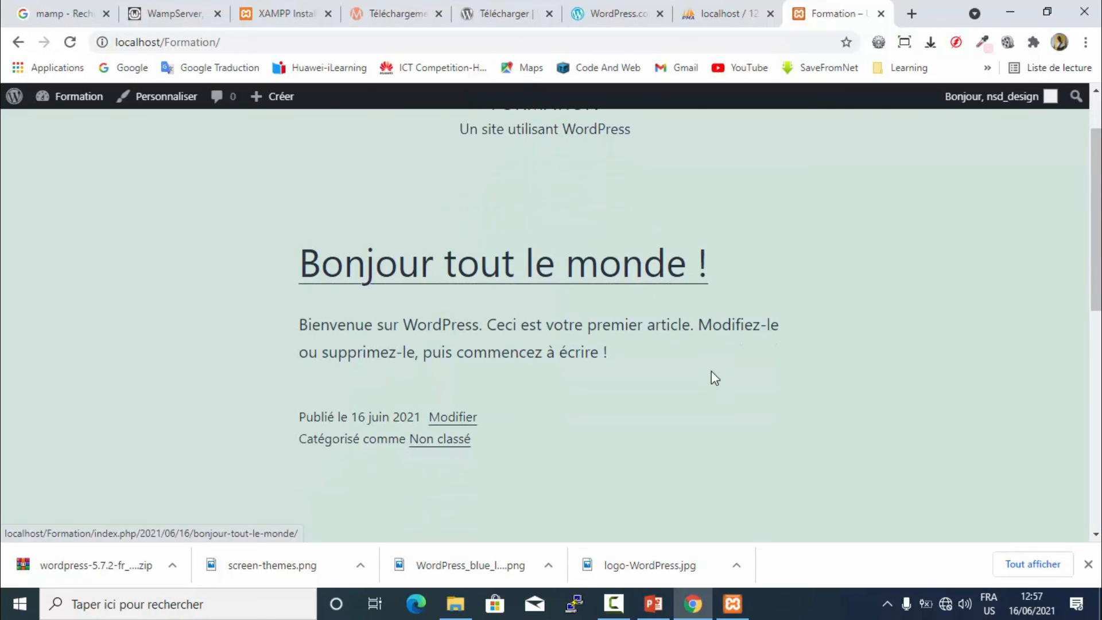
scroll(459, 307, "up", 1)
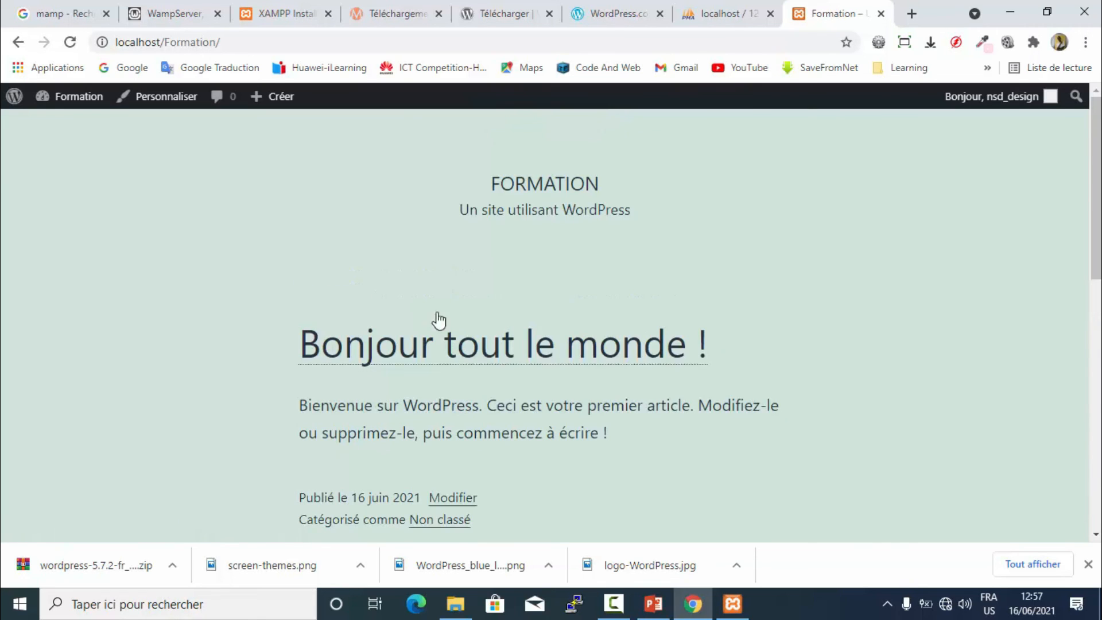